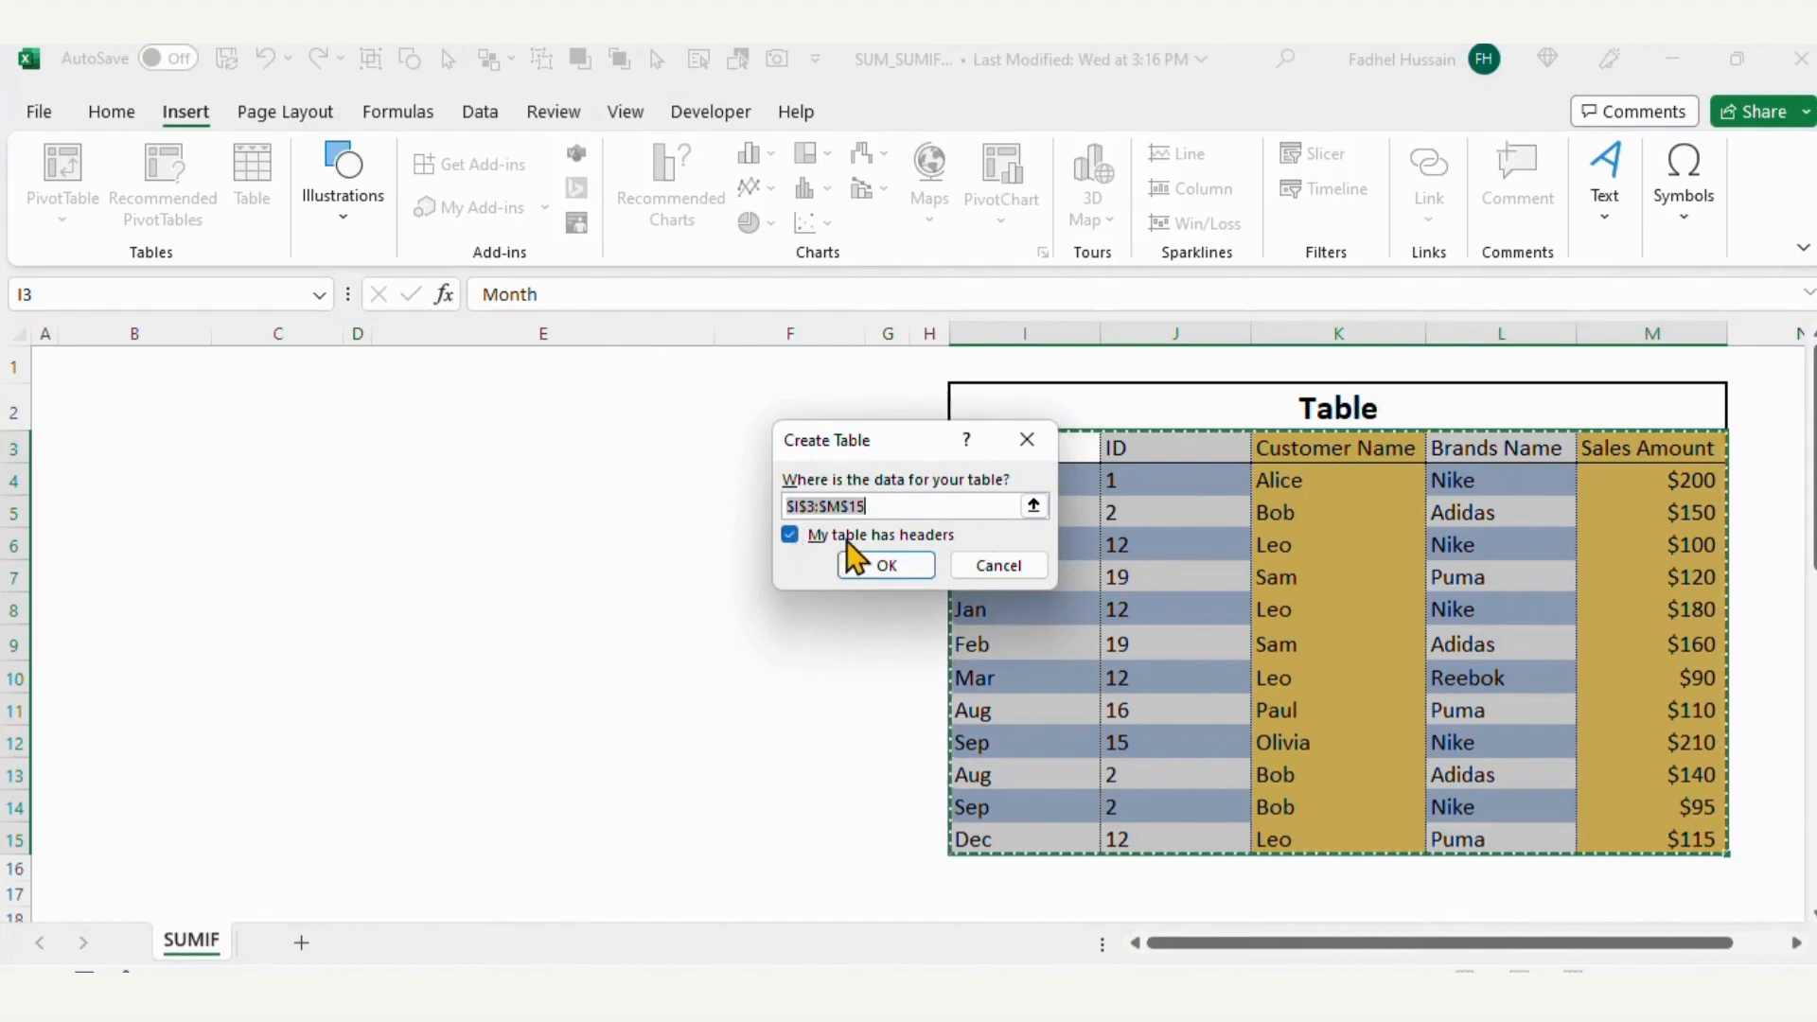
Create a table from the range I3:M15, treating its first row as headers.
{"action": "left_click", "coordinate": [789, 537]}
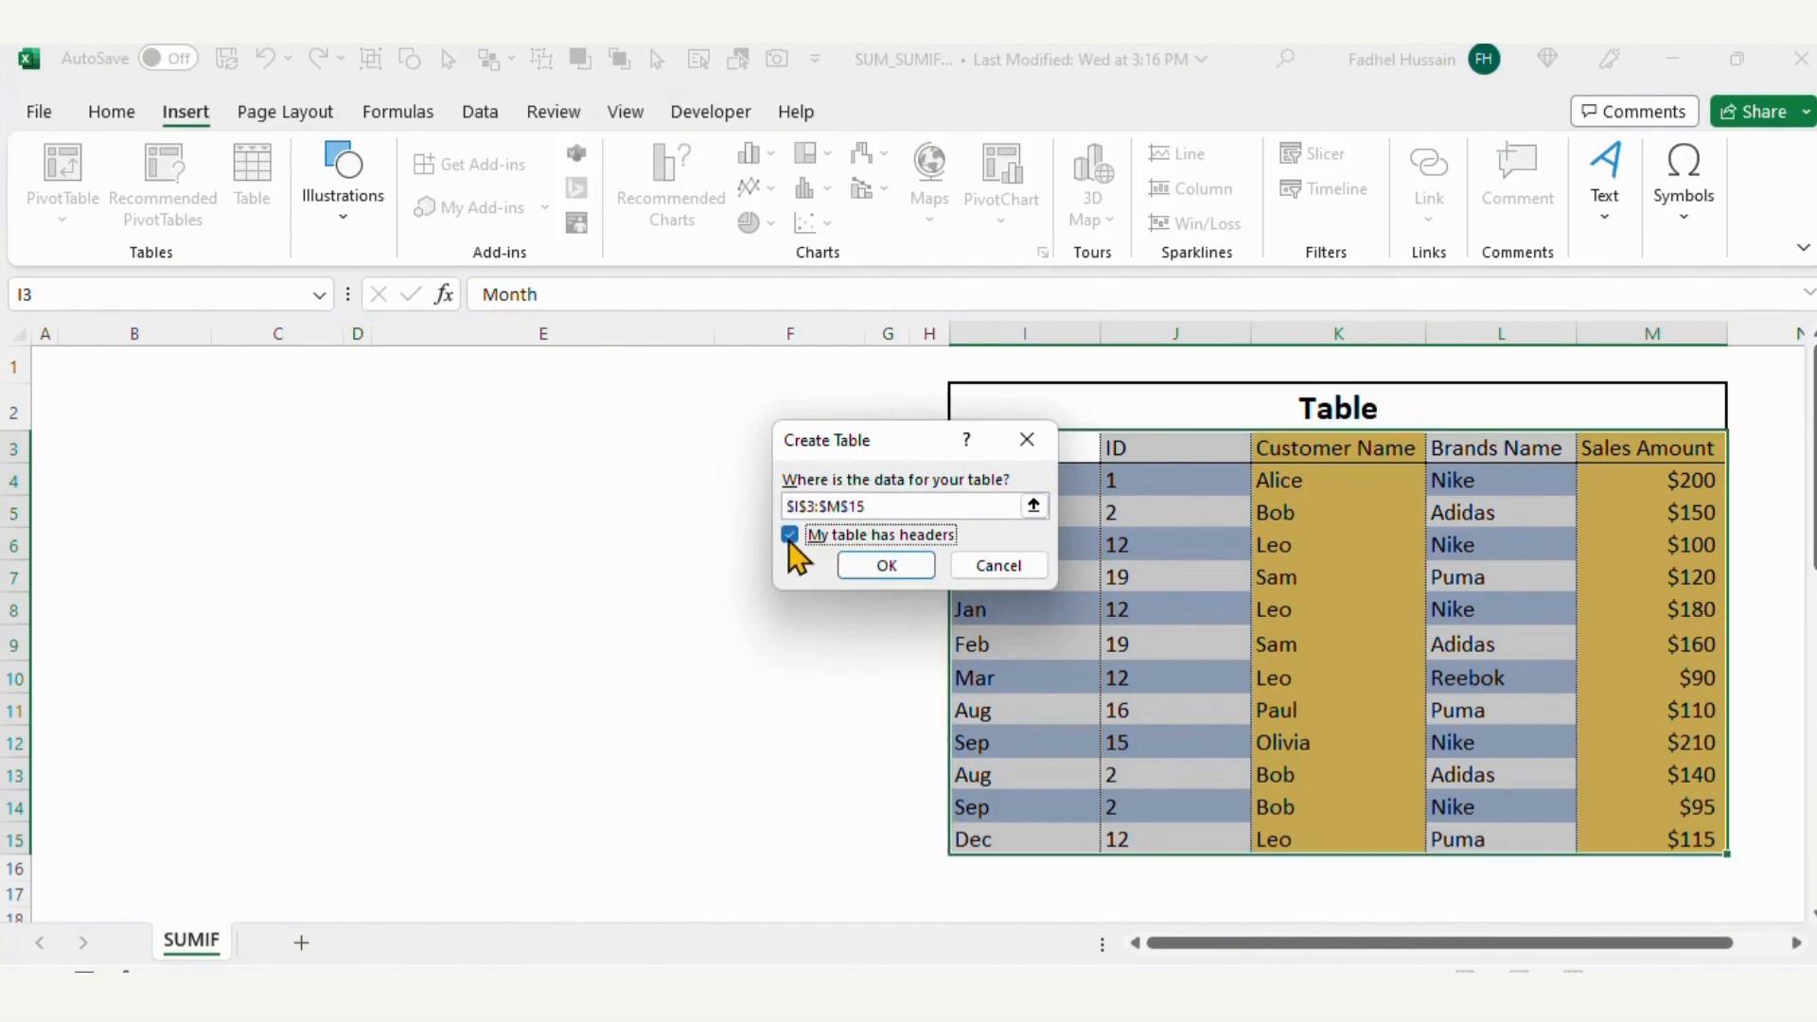
{"action": "left_click", "coordinate": [867, 565]}
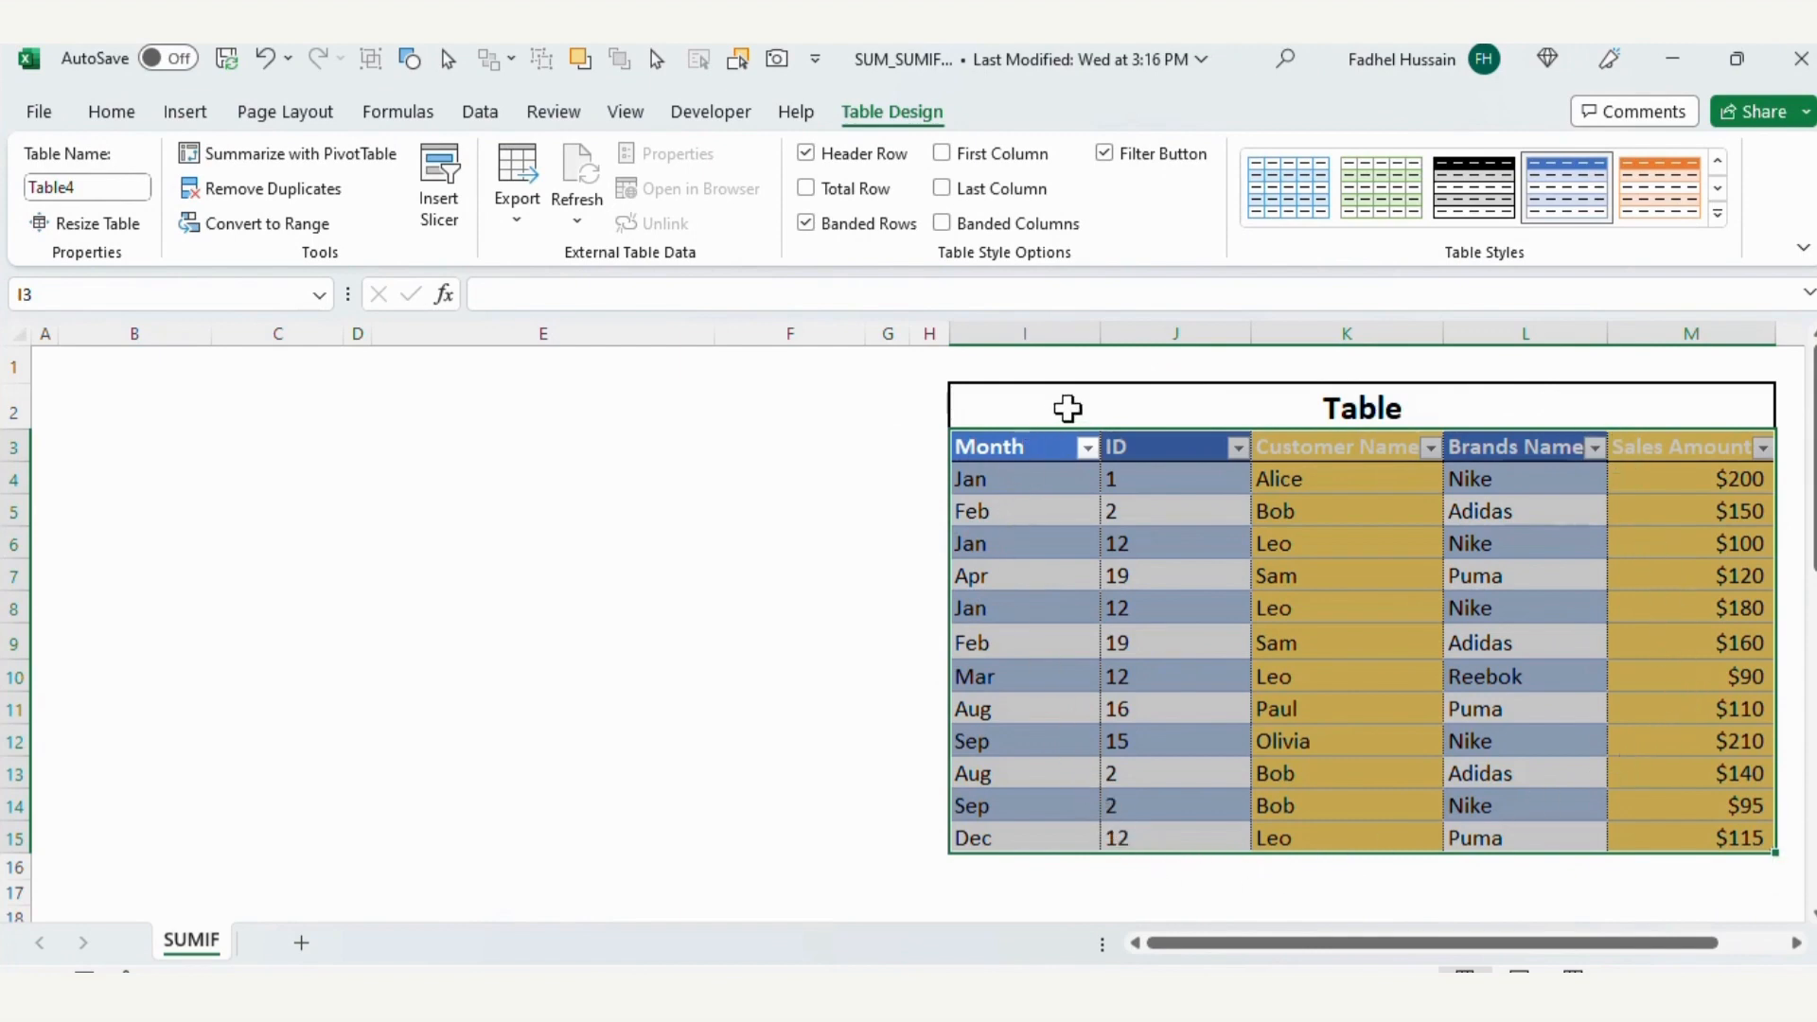
{"action": "left_click", "coordinate": [1132, 523]}
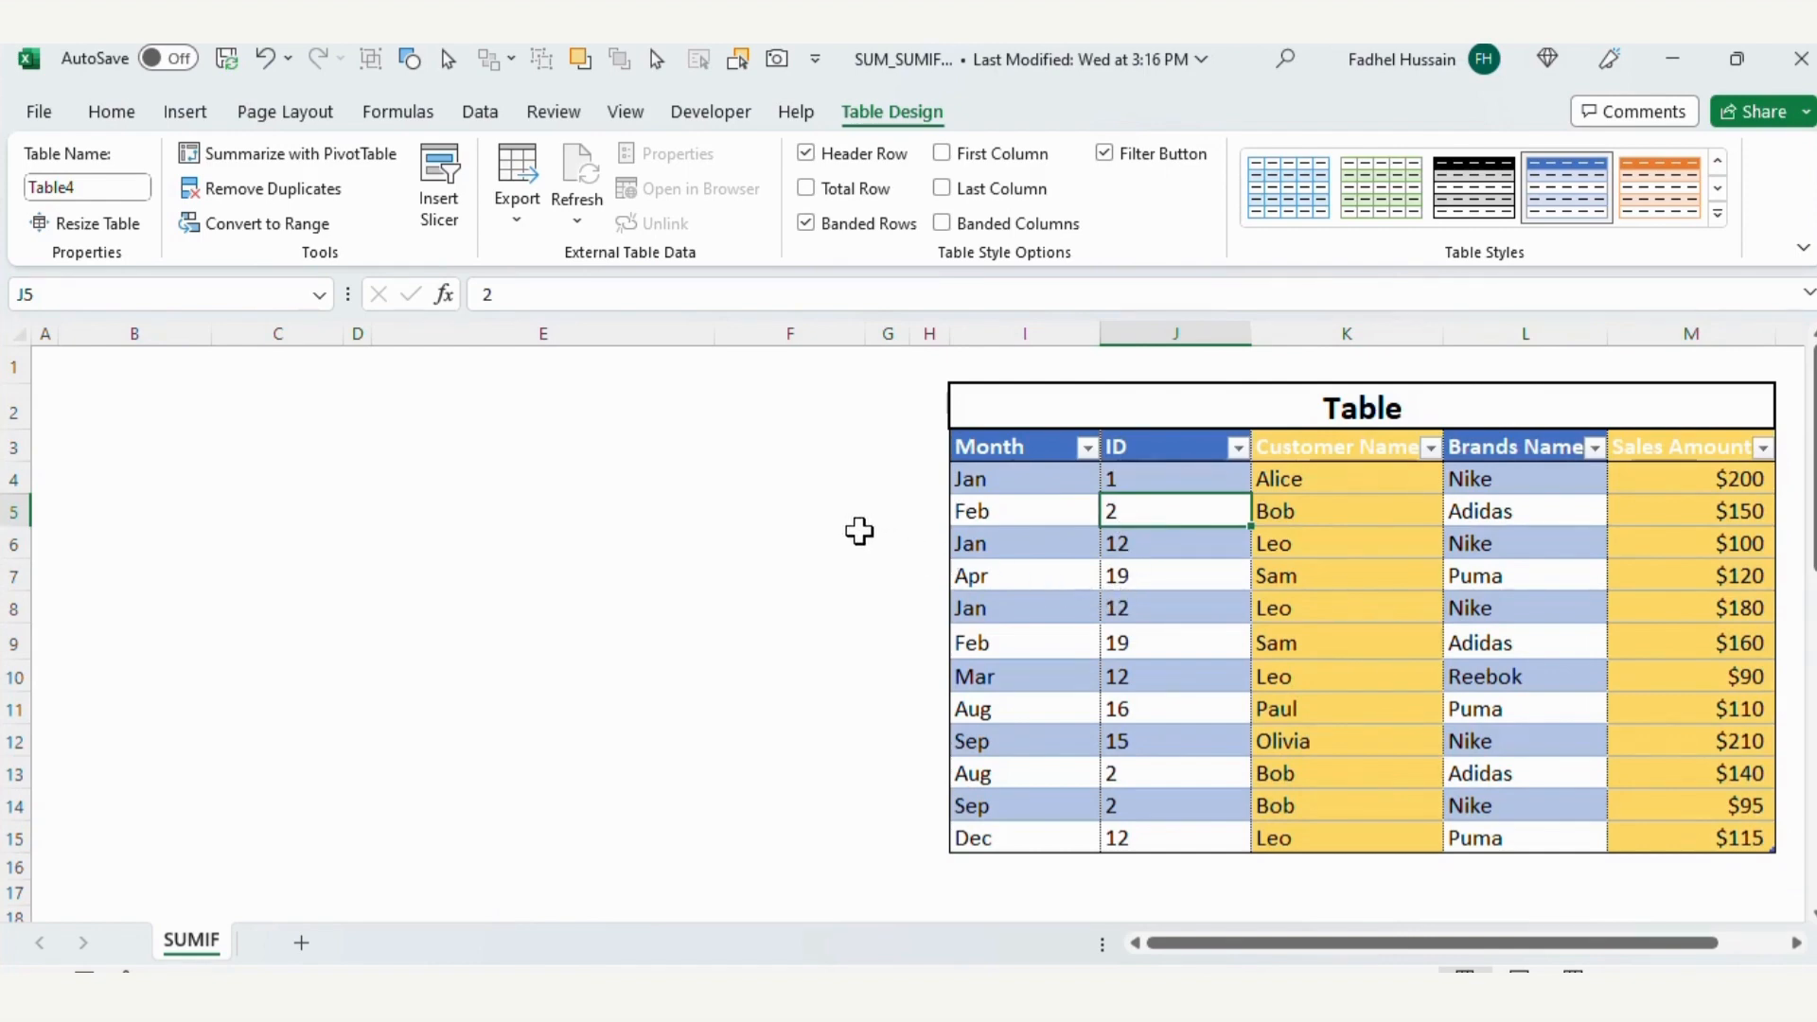
{"action": "left_click", "coordinate": [859, 531]}
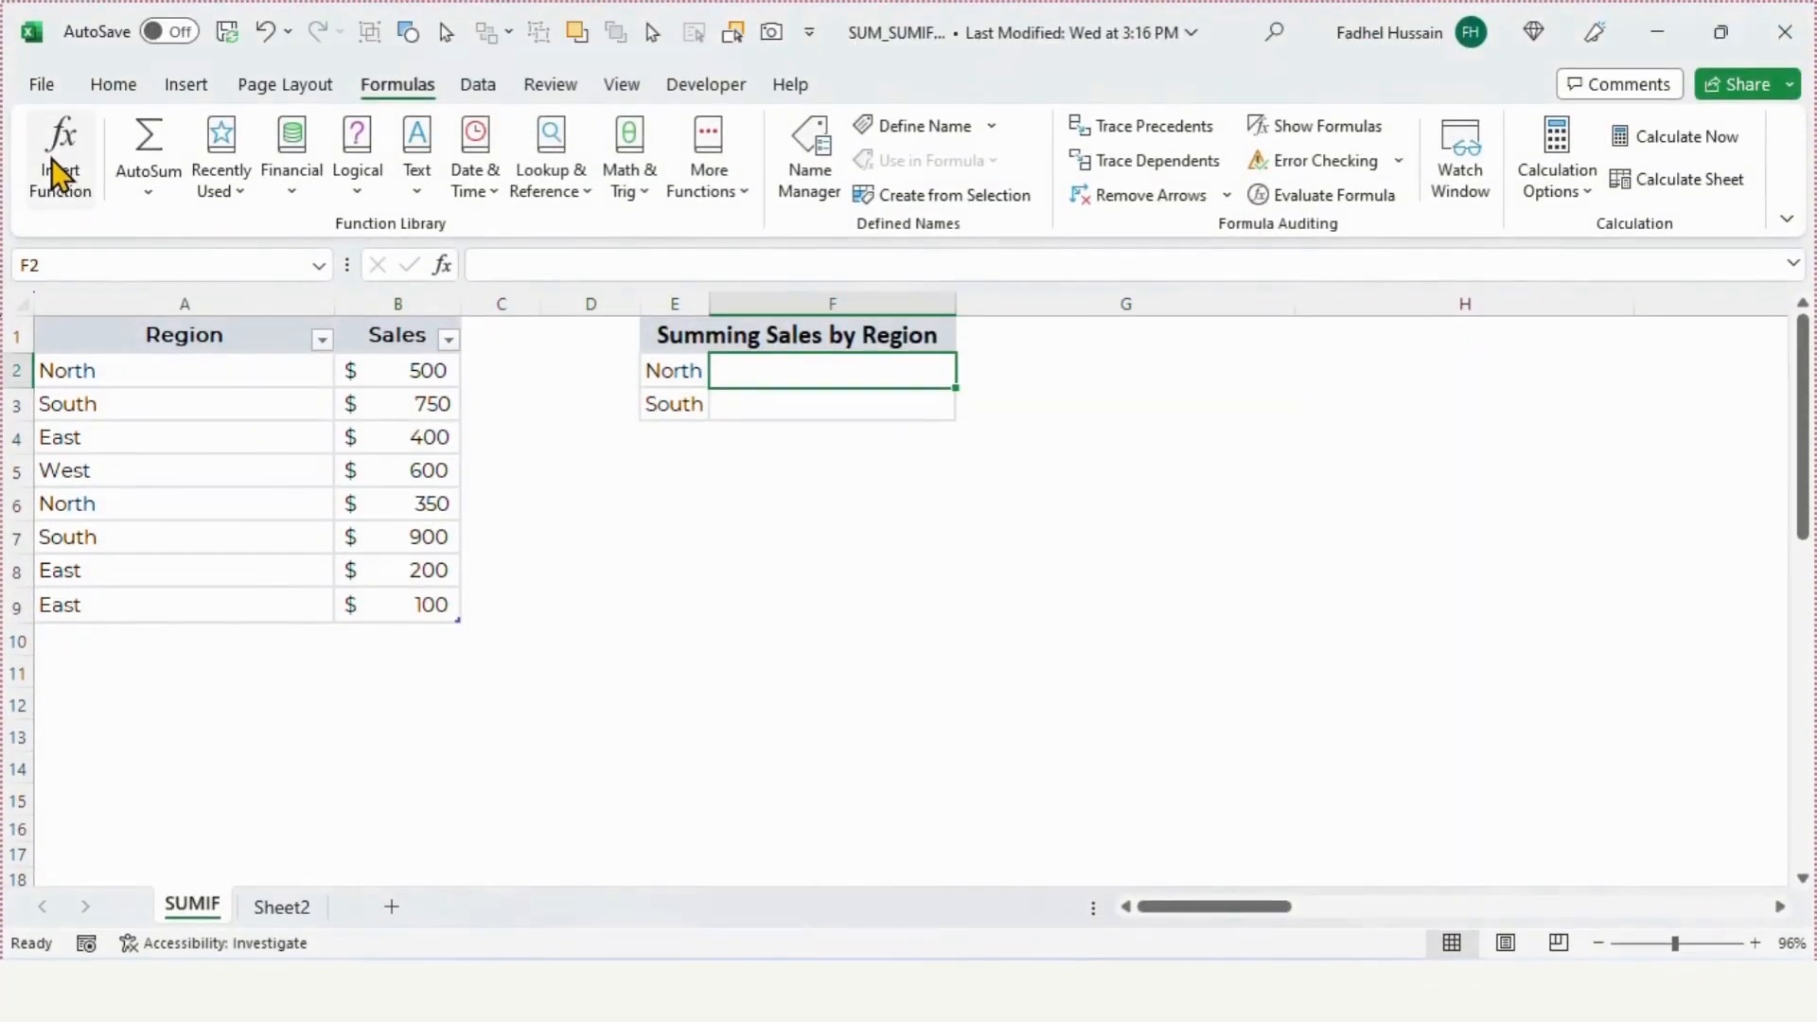
Insert a SUMIFS function in cell F2 with the table's Sales column as the sum range.
{"action": "left_click", "coordinate": [60, 194]}
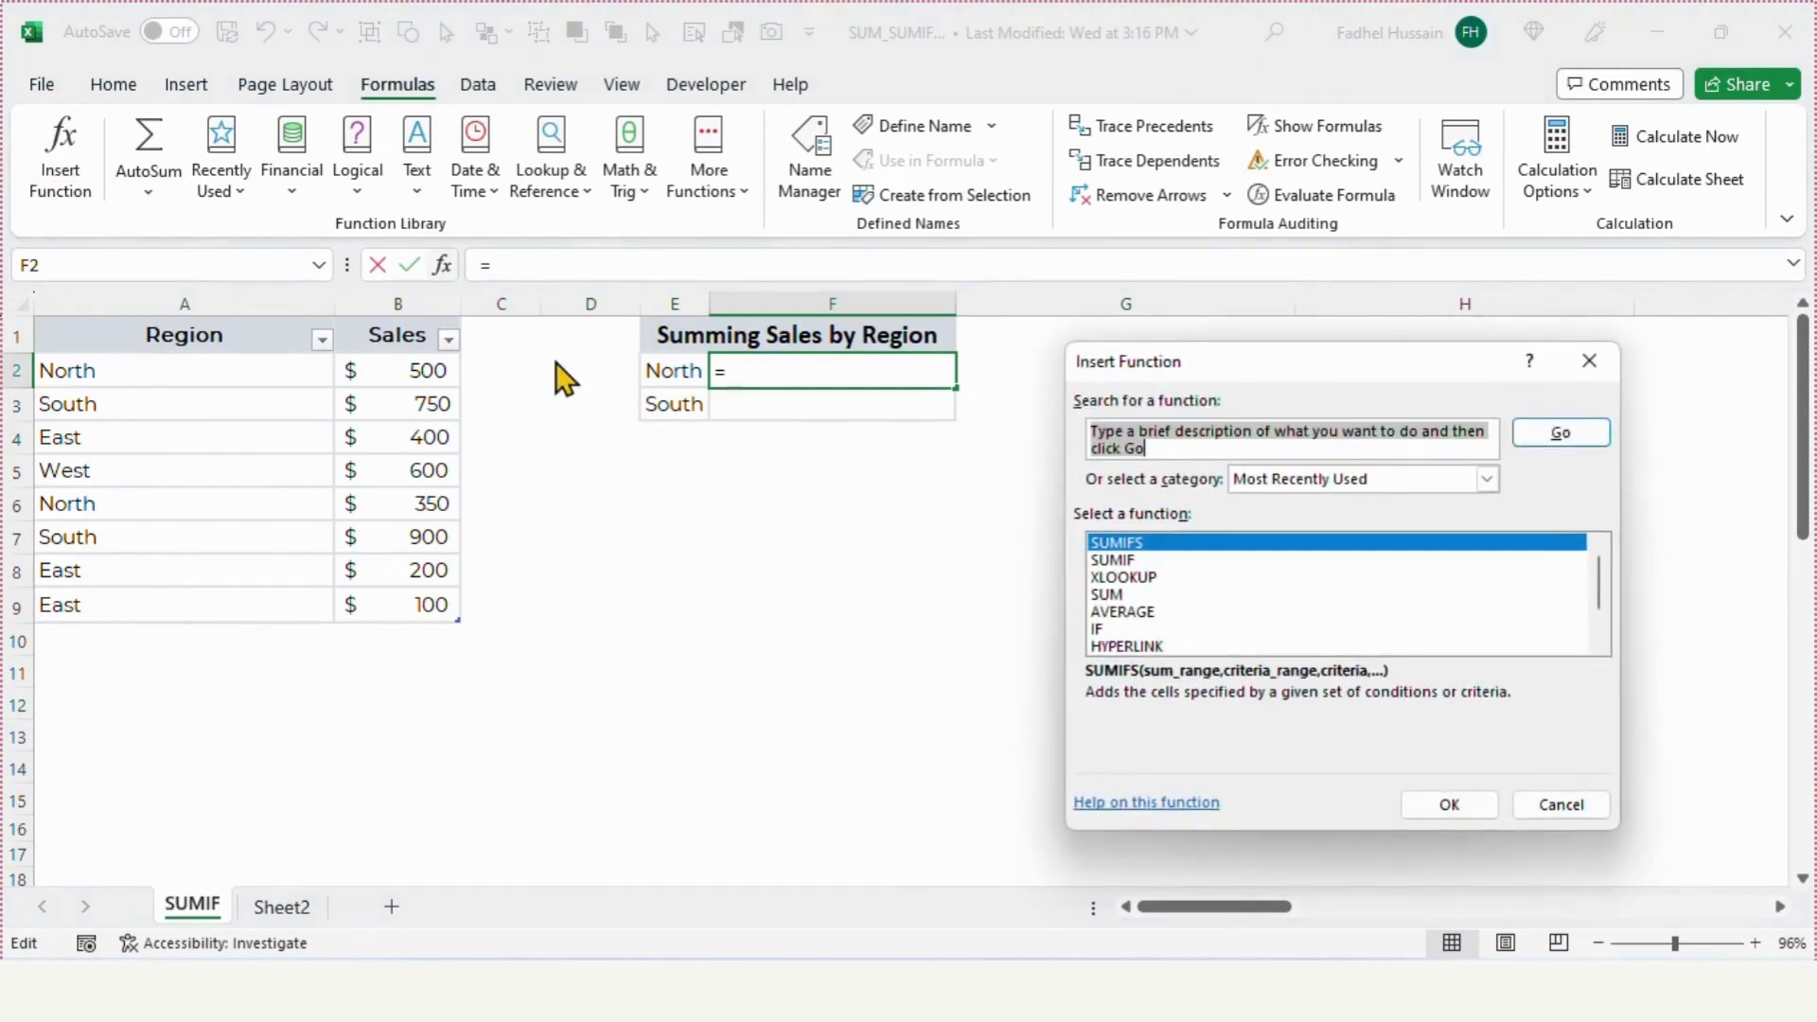
{"action": "double_click", "coordinate": [1149, 547]}
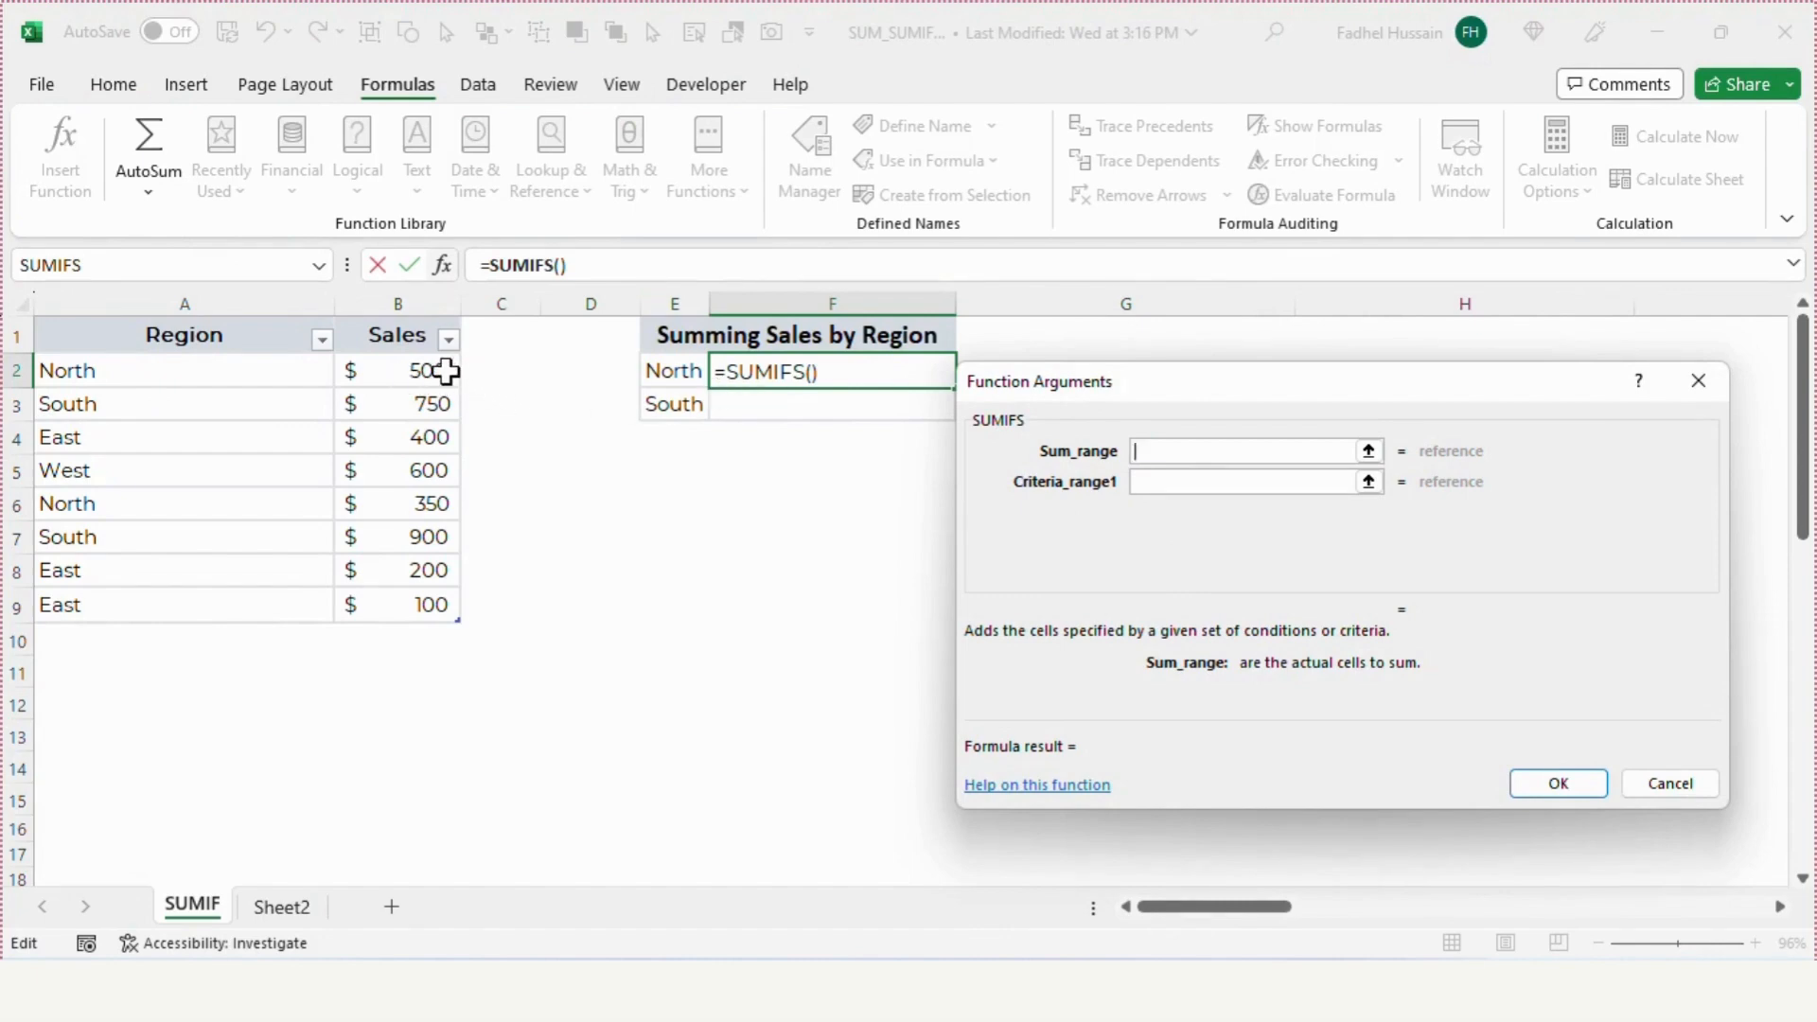
{"action": "left_click_drag", "start_coordinate": [444, 371], "coordinate": [407, 614]}
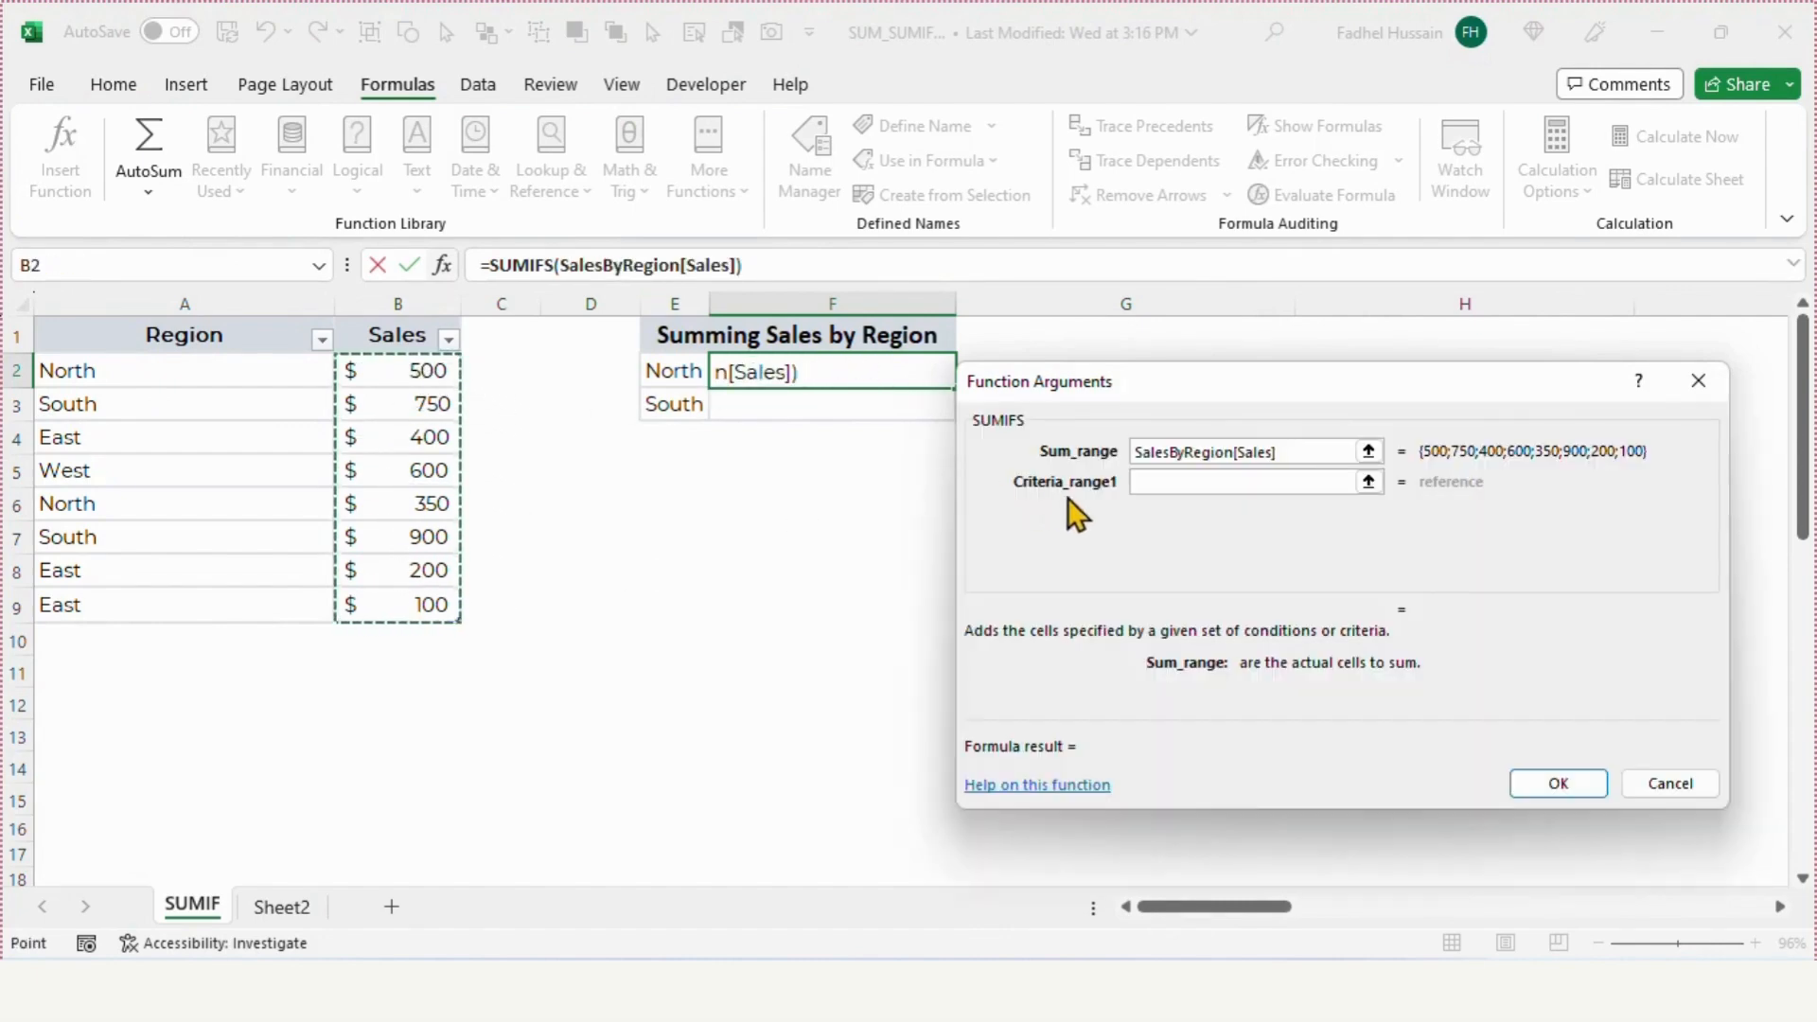
Complete the F2 SUMIFS with the Region column as criteria range and E2 as criterion, and check it against the two North sales.
{"action": "left_click", "coordinate": [1185, 483]}
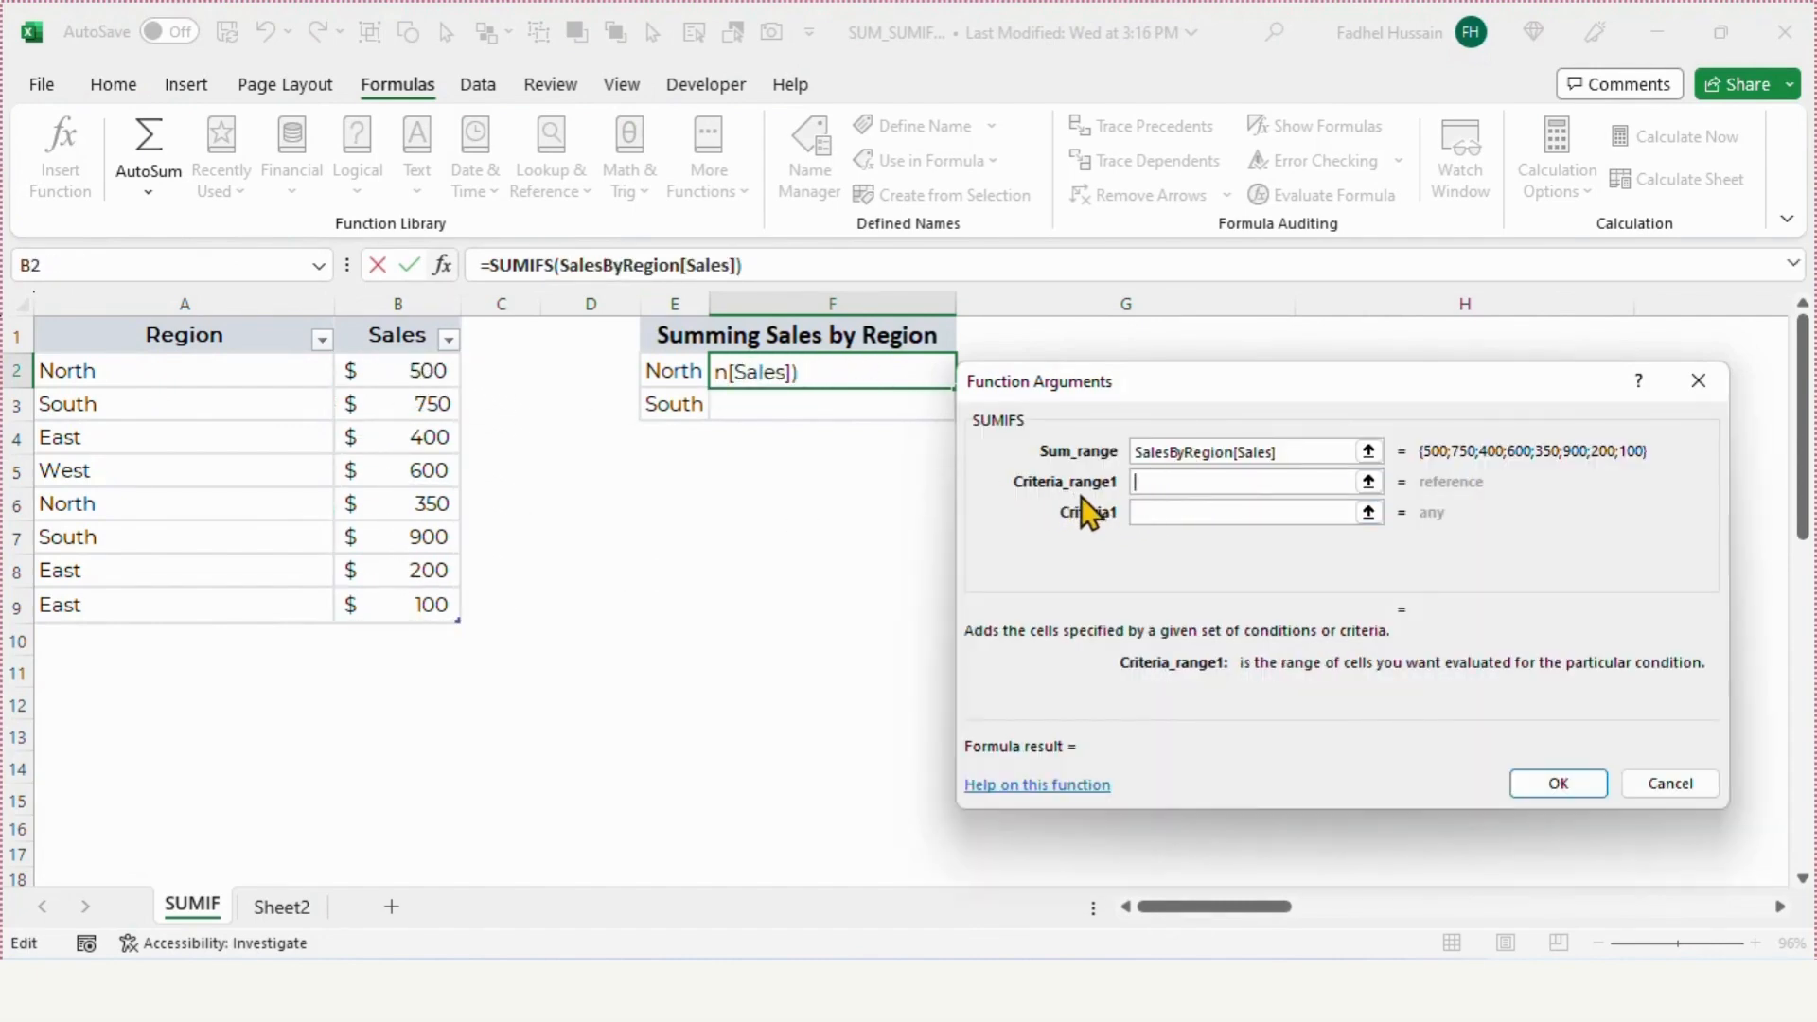
{"action": "left_click", "coordinate": [229, 379]}
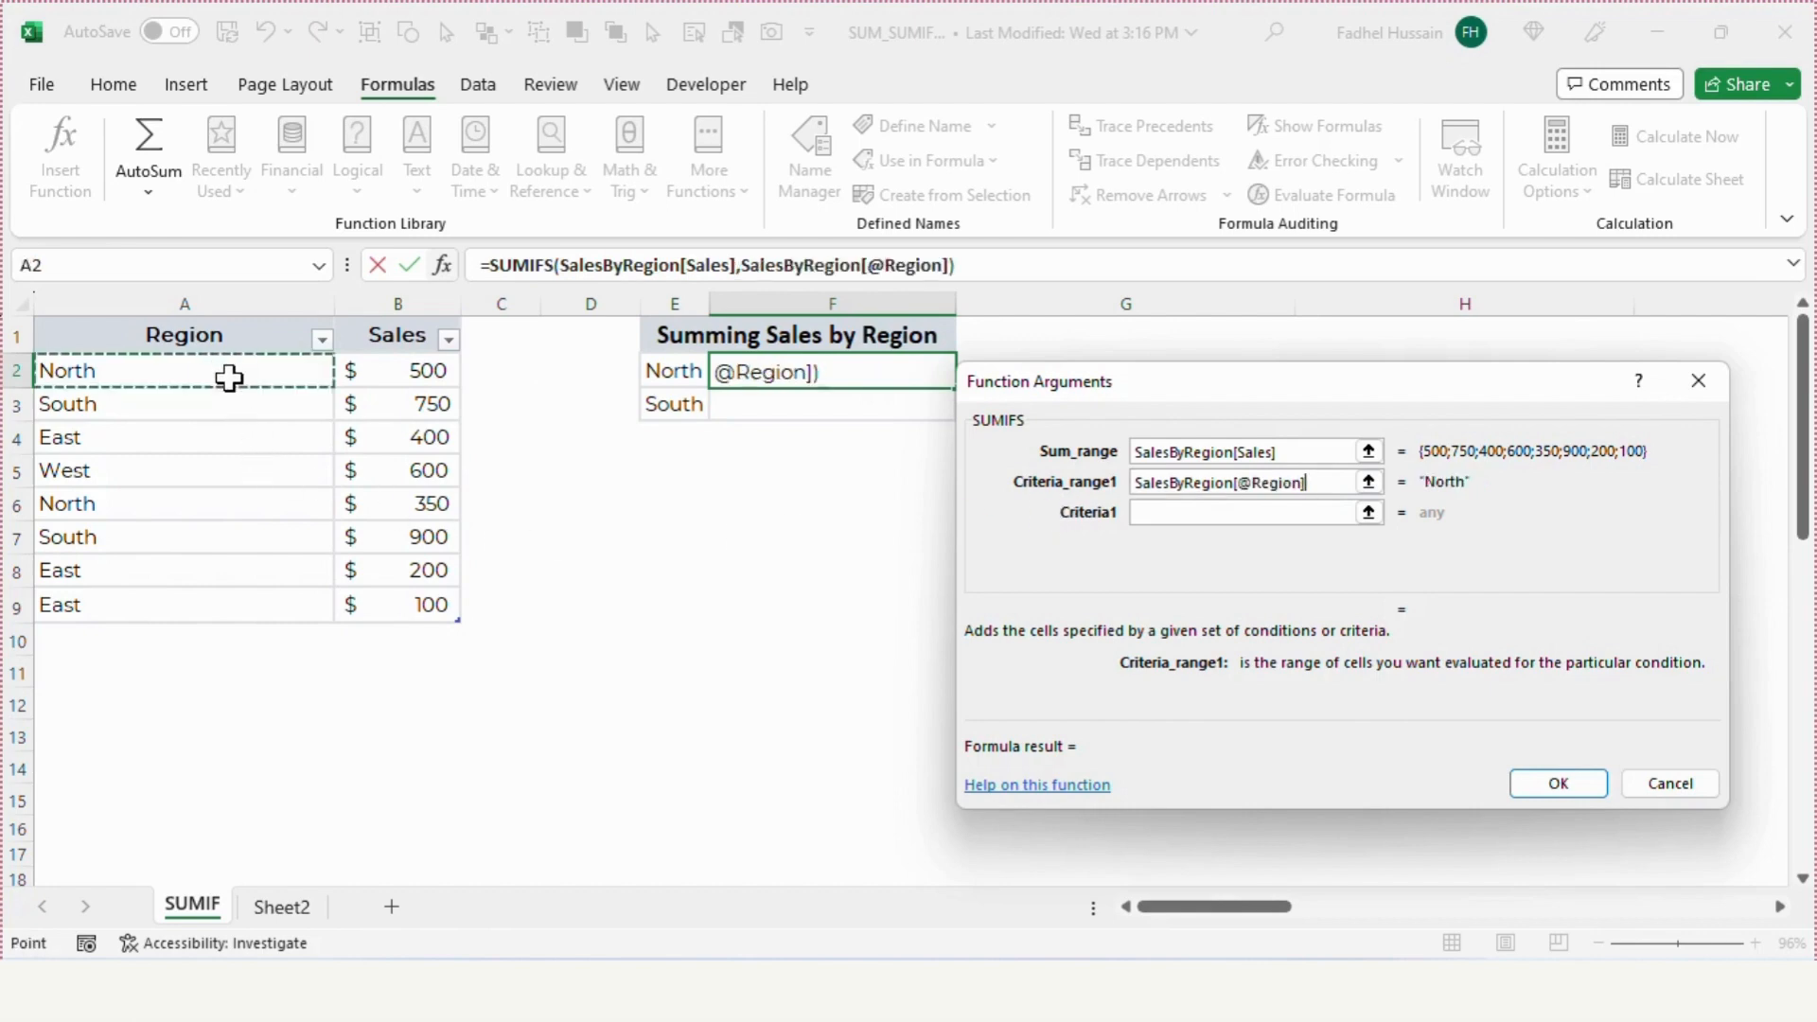
{"action": "left_click_drag", "start_coordinate": [229, 379], "coordinate": [227, 609]}
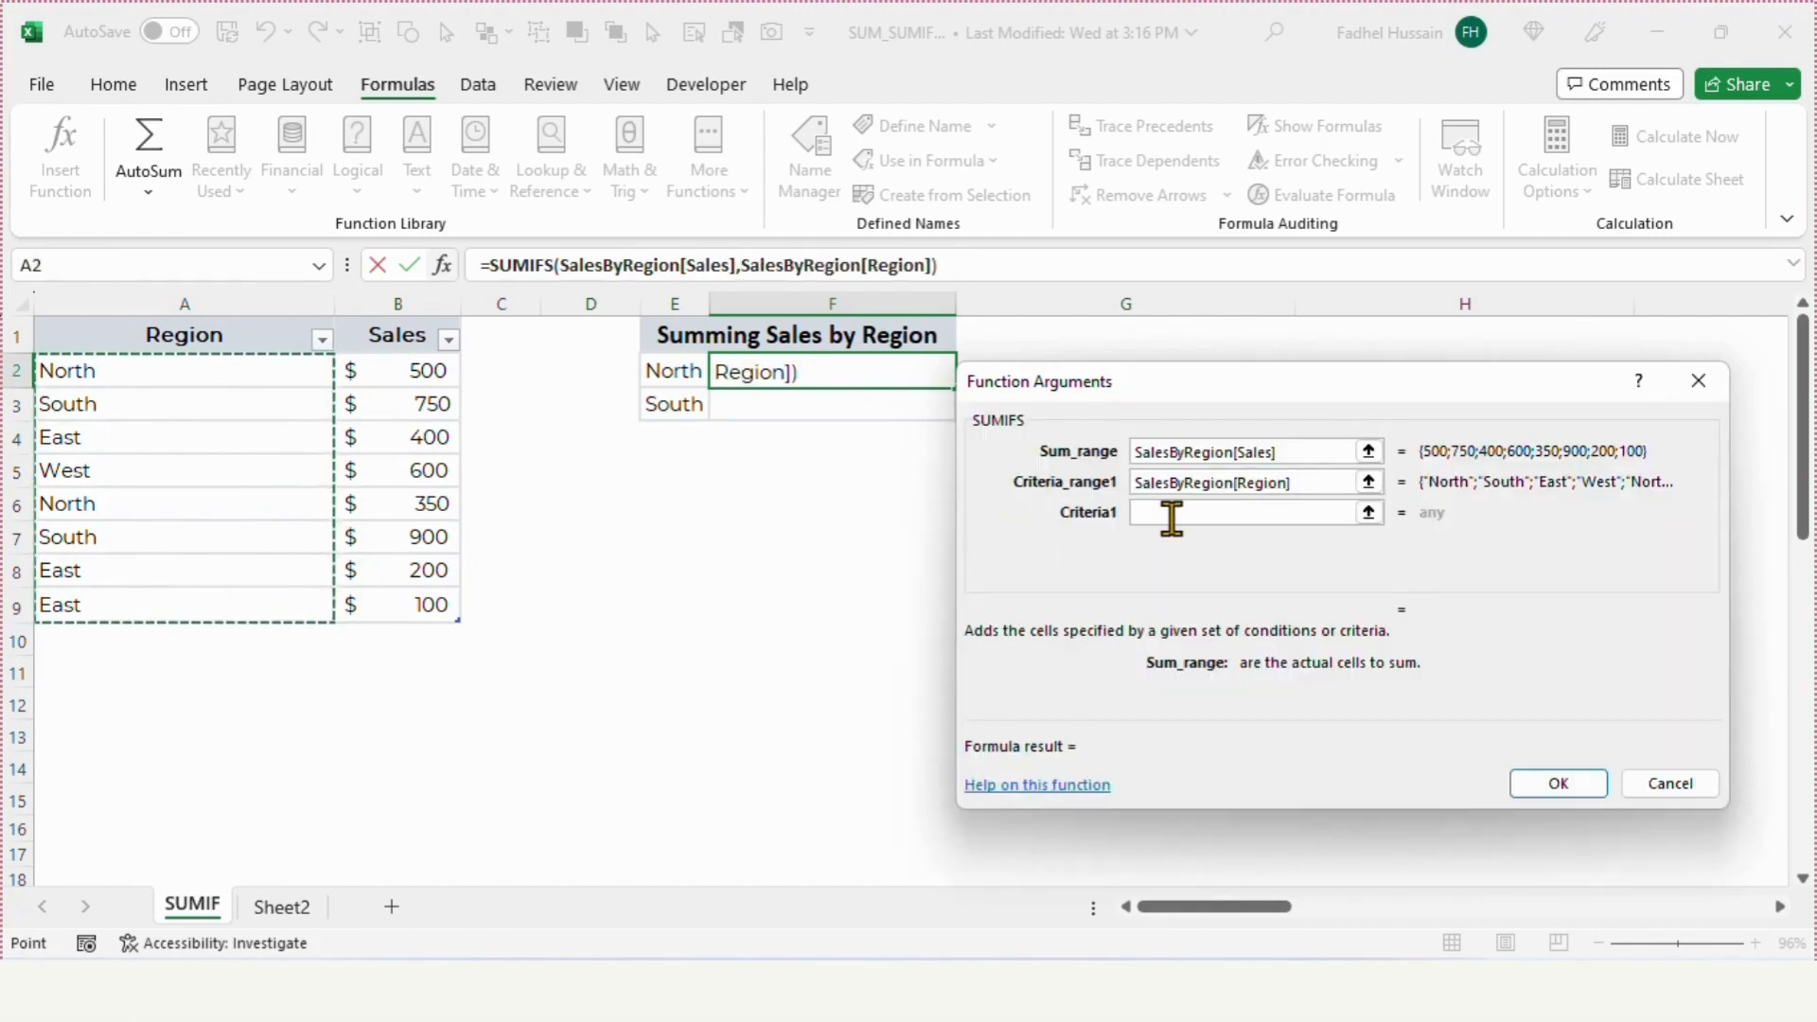
{"action": "left_click", "coordinate": [1173, 515]}
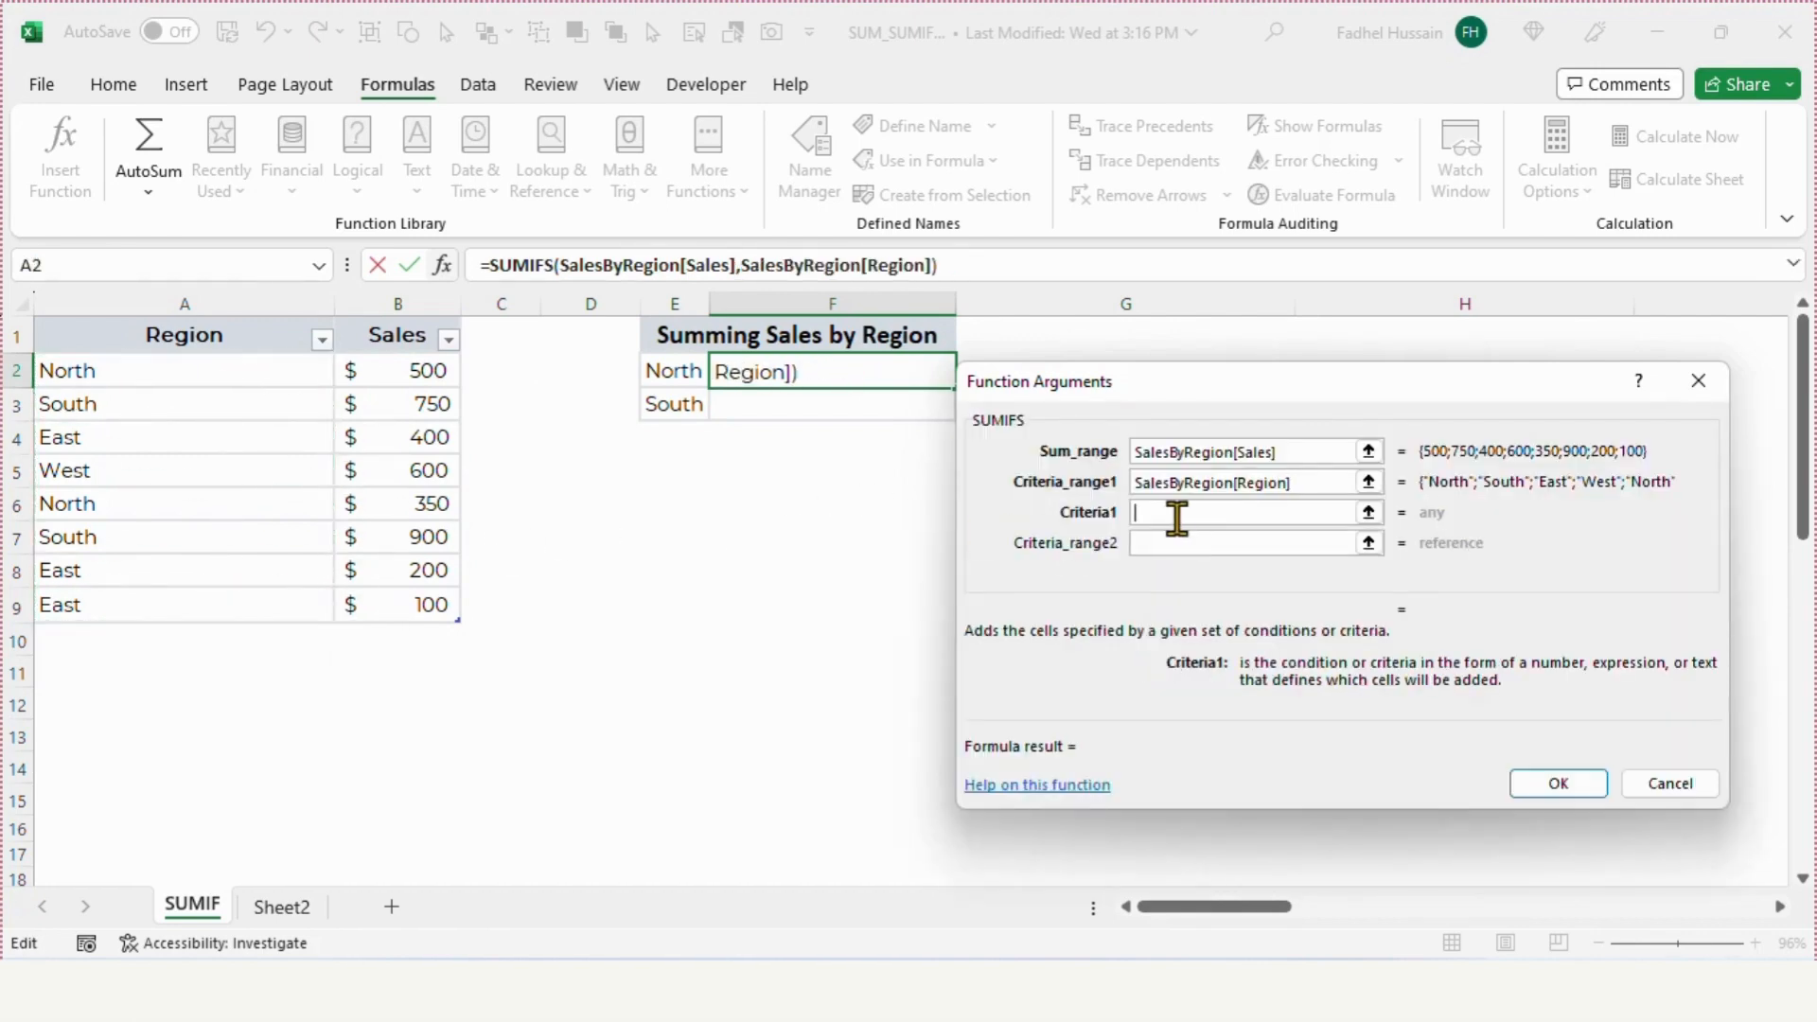
{"action": "left_click", "coordinate": [673, 378]}
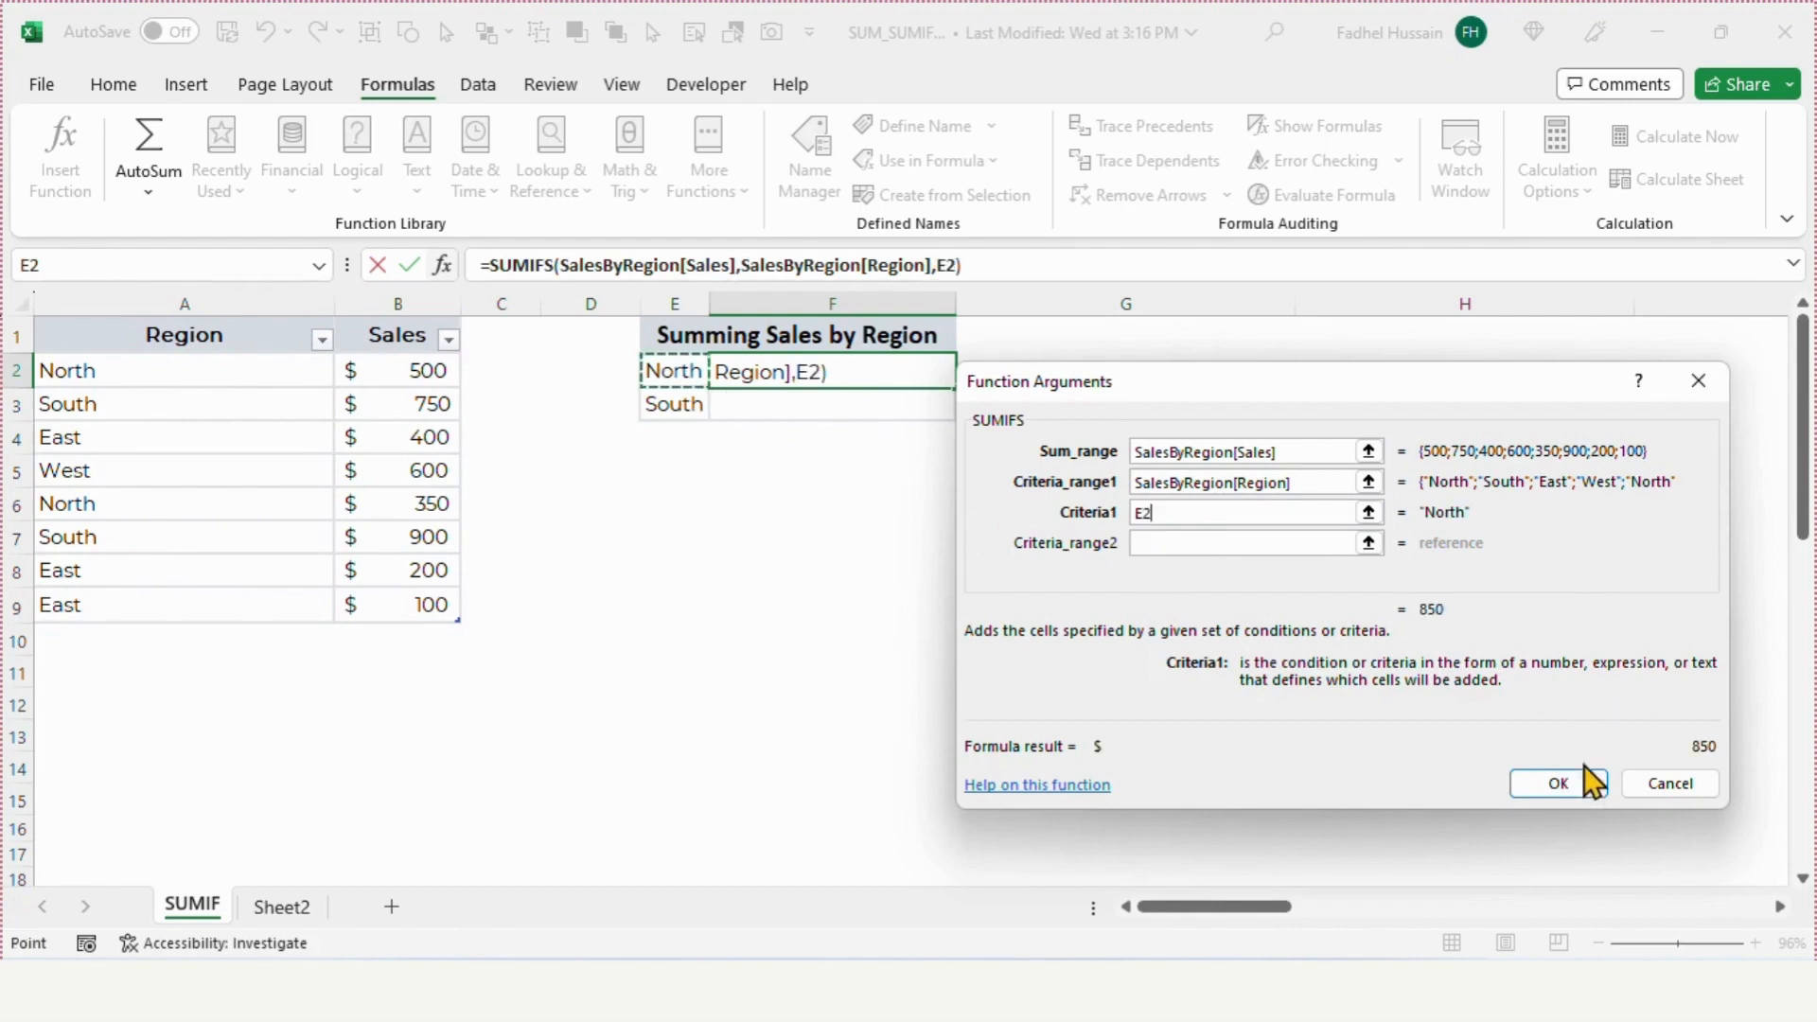
{"action": "left_click", "coordinate": [1560, 781]}
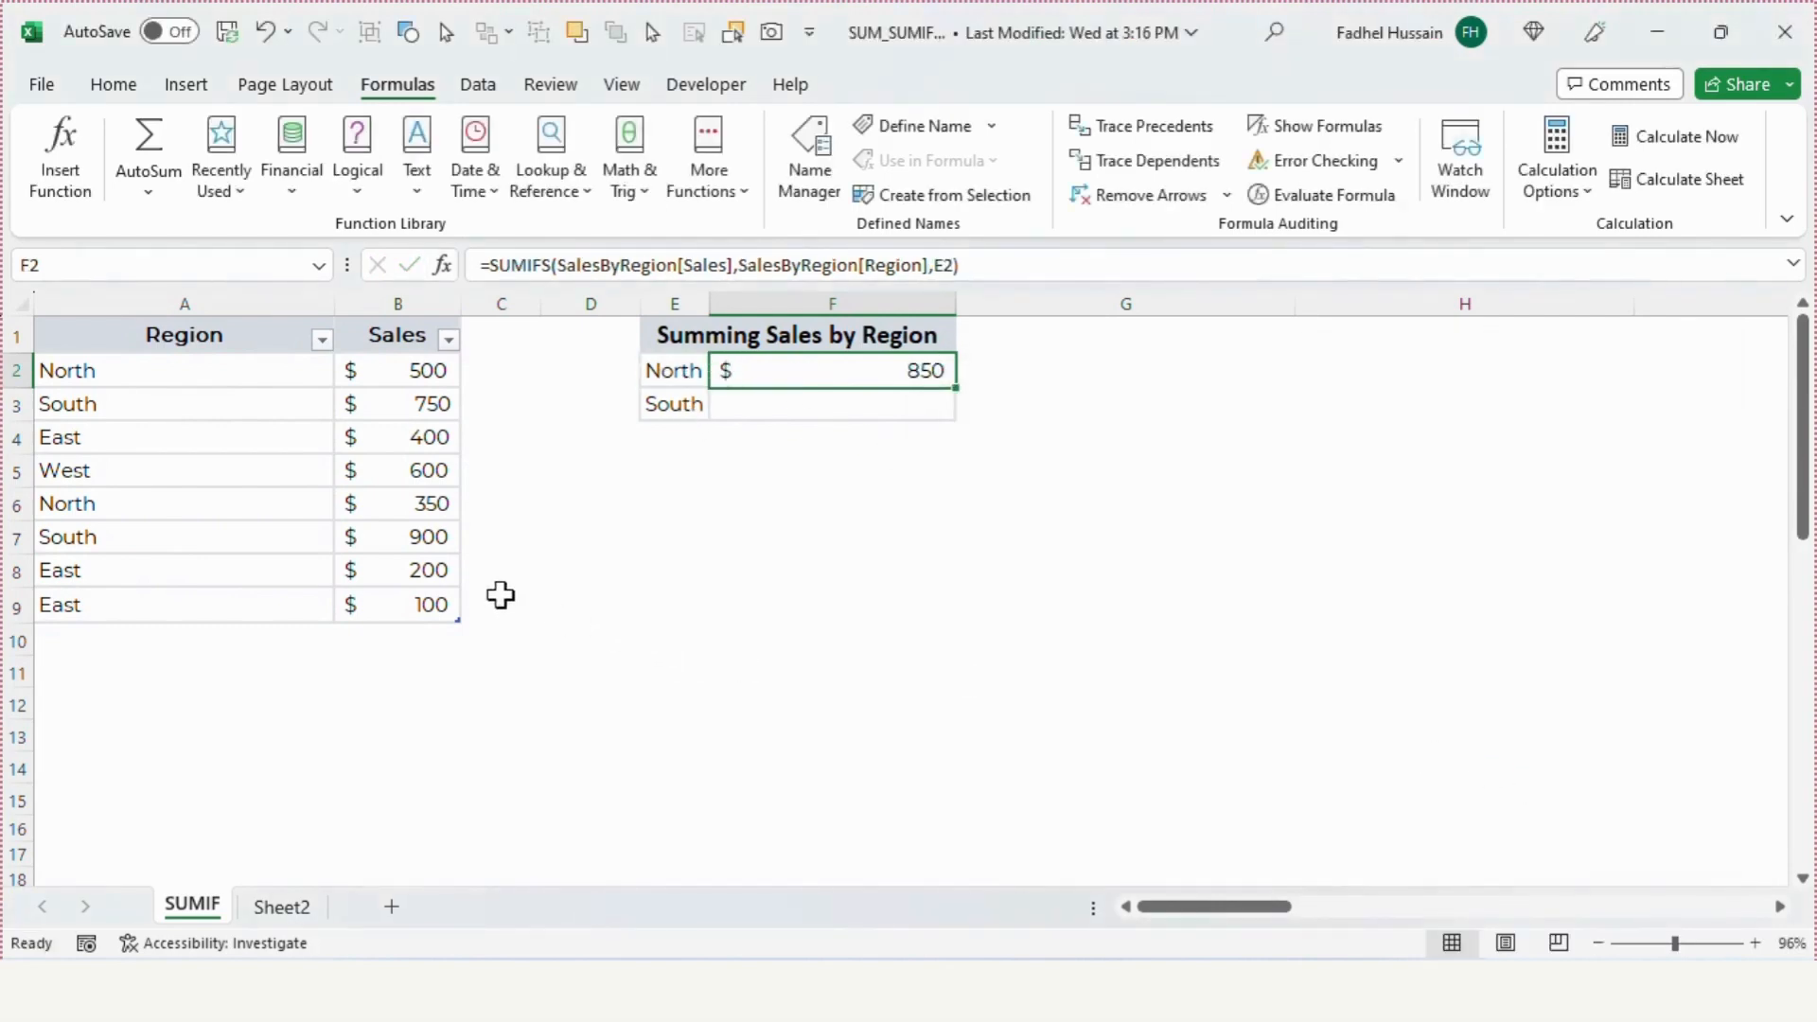
{"action": "left_click", "coordinate": [401, 363]}
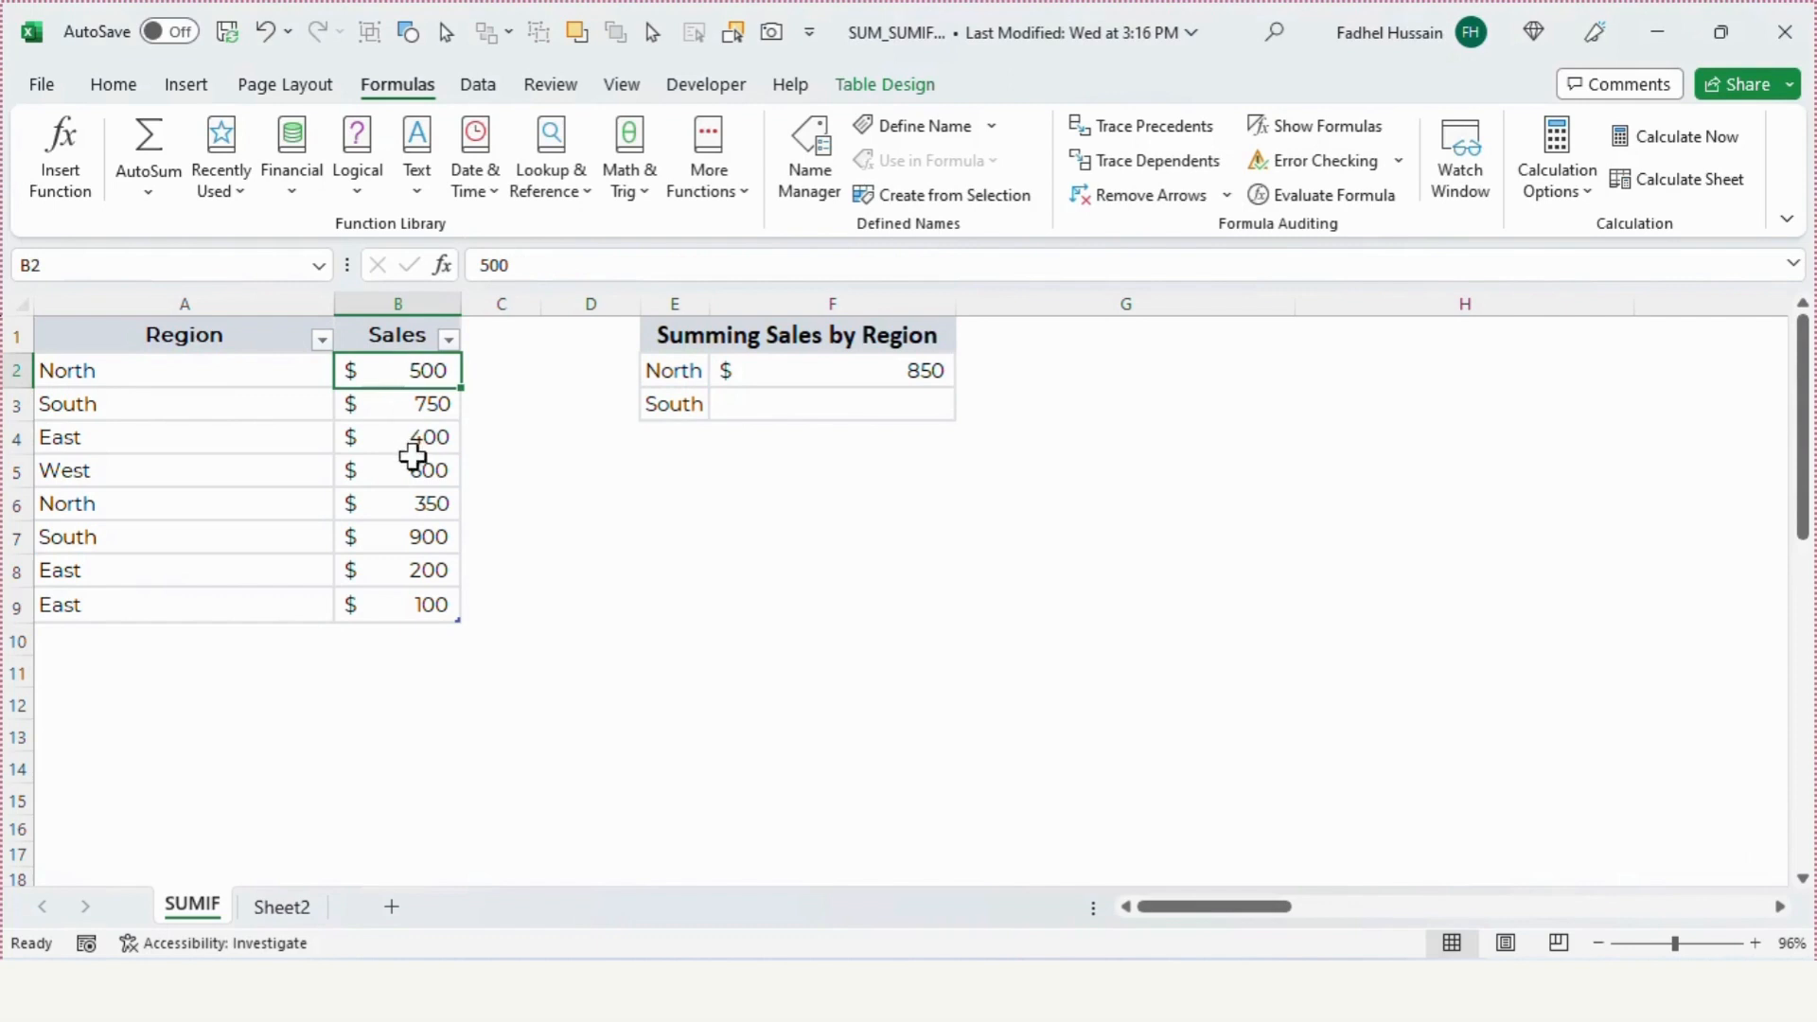
{"action": "left_click", "coordinate": [432, 504], "text": "ctrl"}
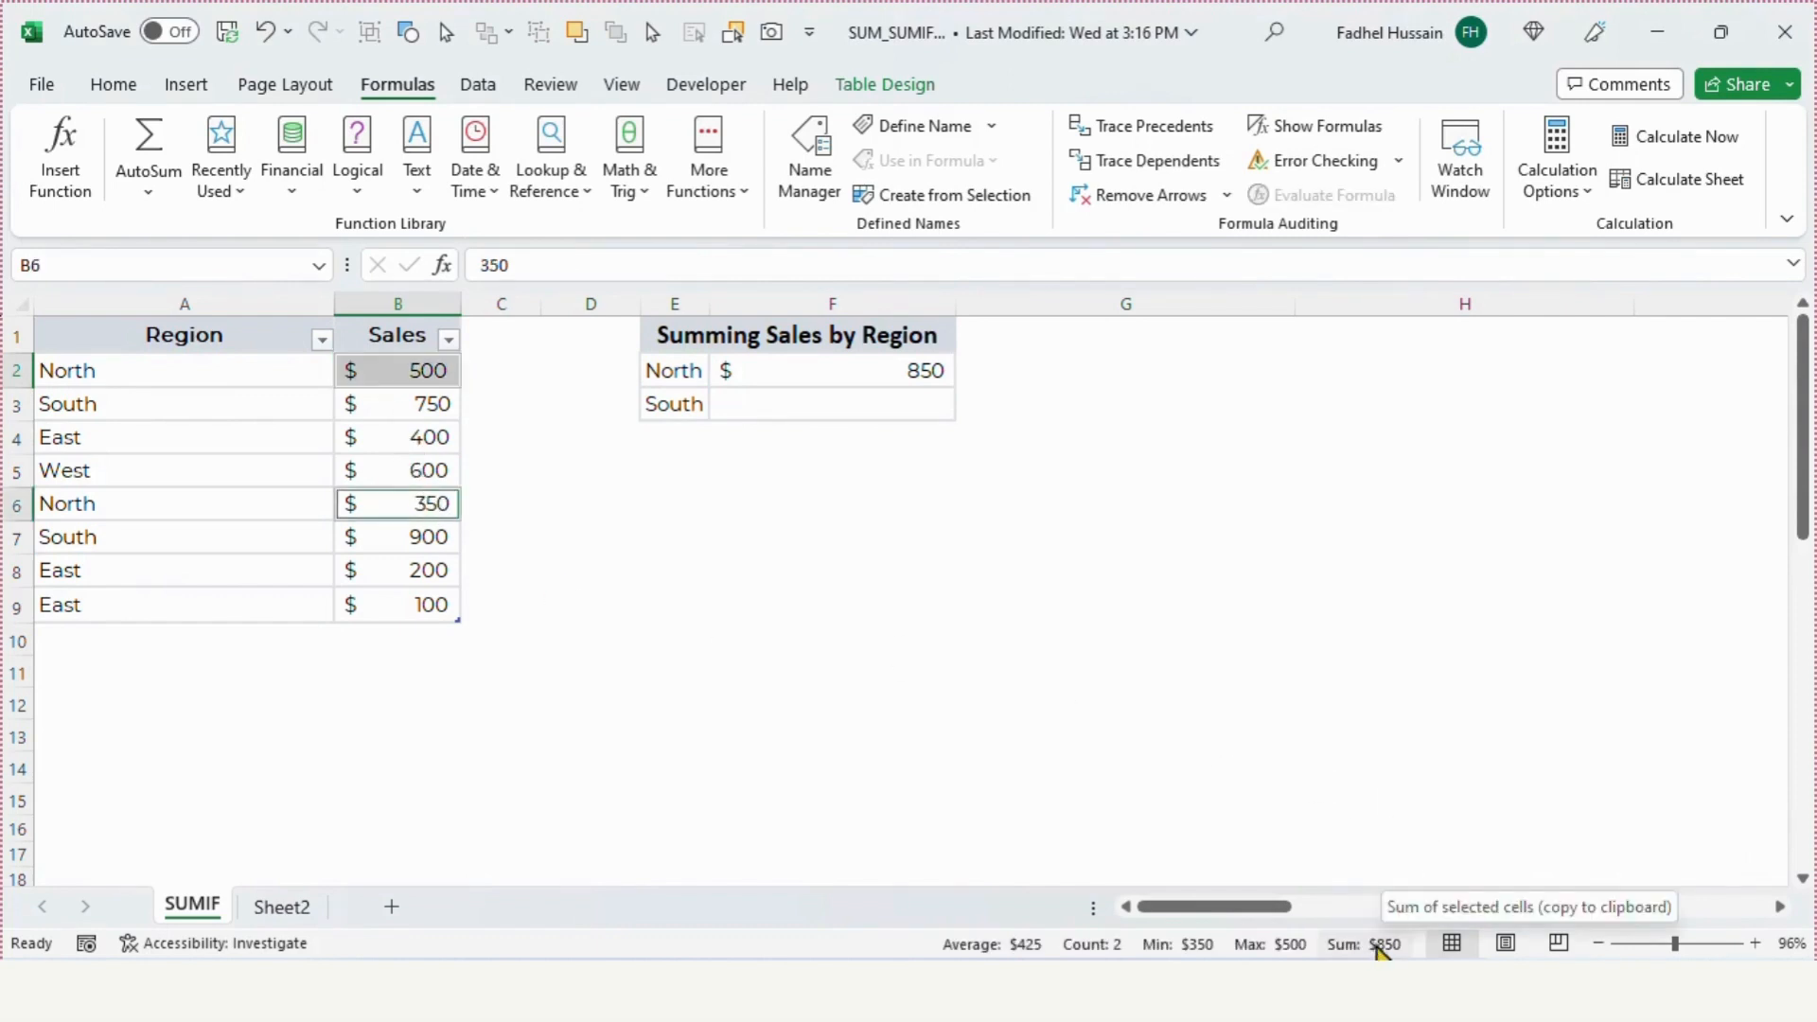
Insert a SUMIFS function in cell F3 with the table's Sales column as the sum range.
{"action": "left_click", "coordinate": [837, 414]}
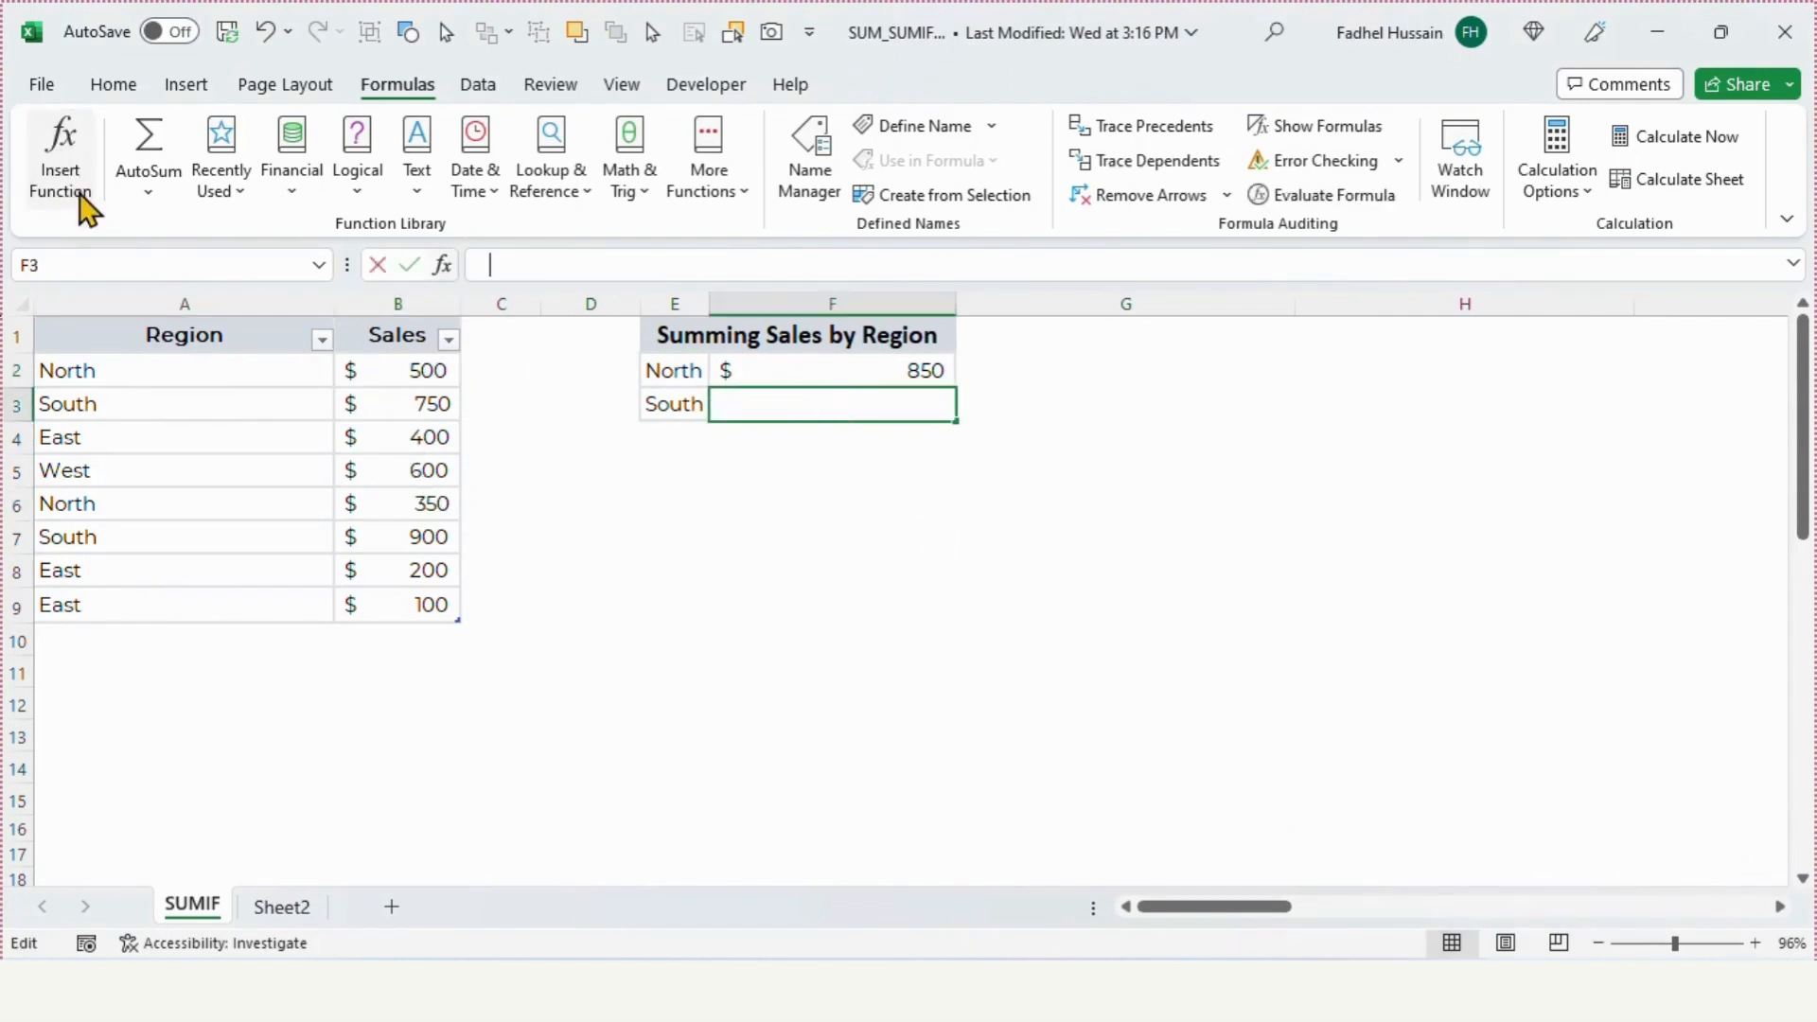
{"action": "left_click", "coordinate": [76, 190]}
{"action": "double_click", "coordinate": [1307, 557]}
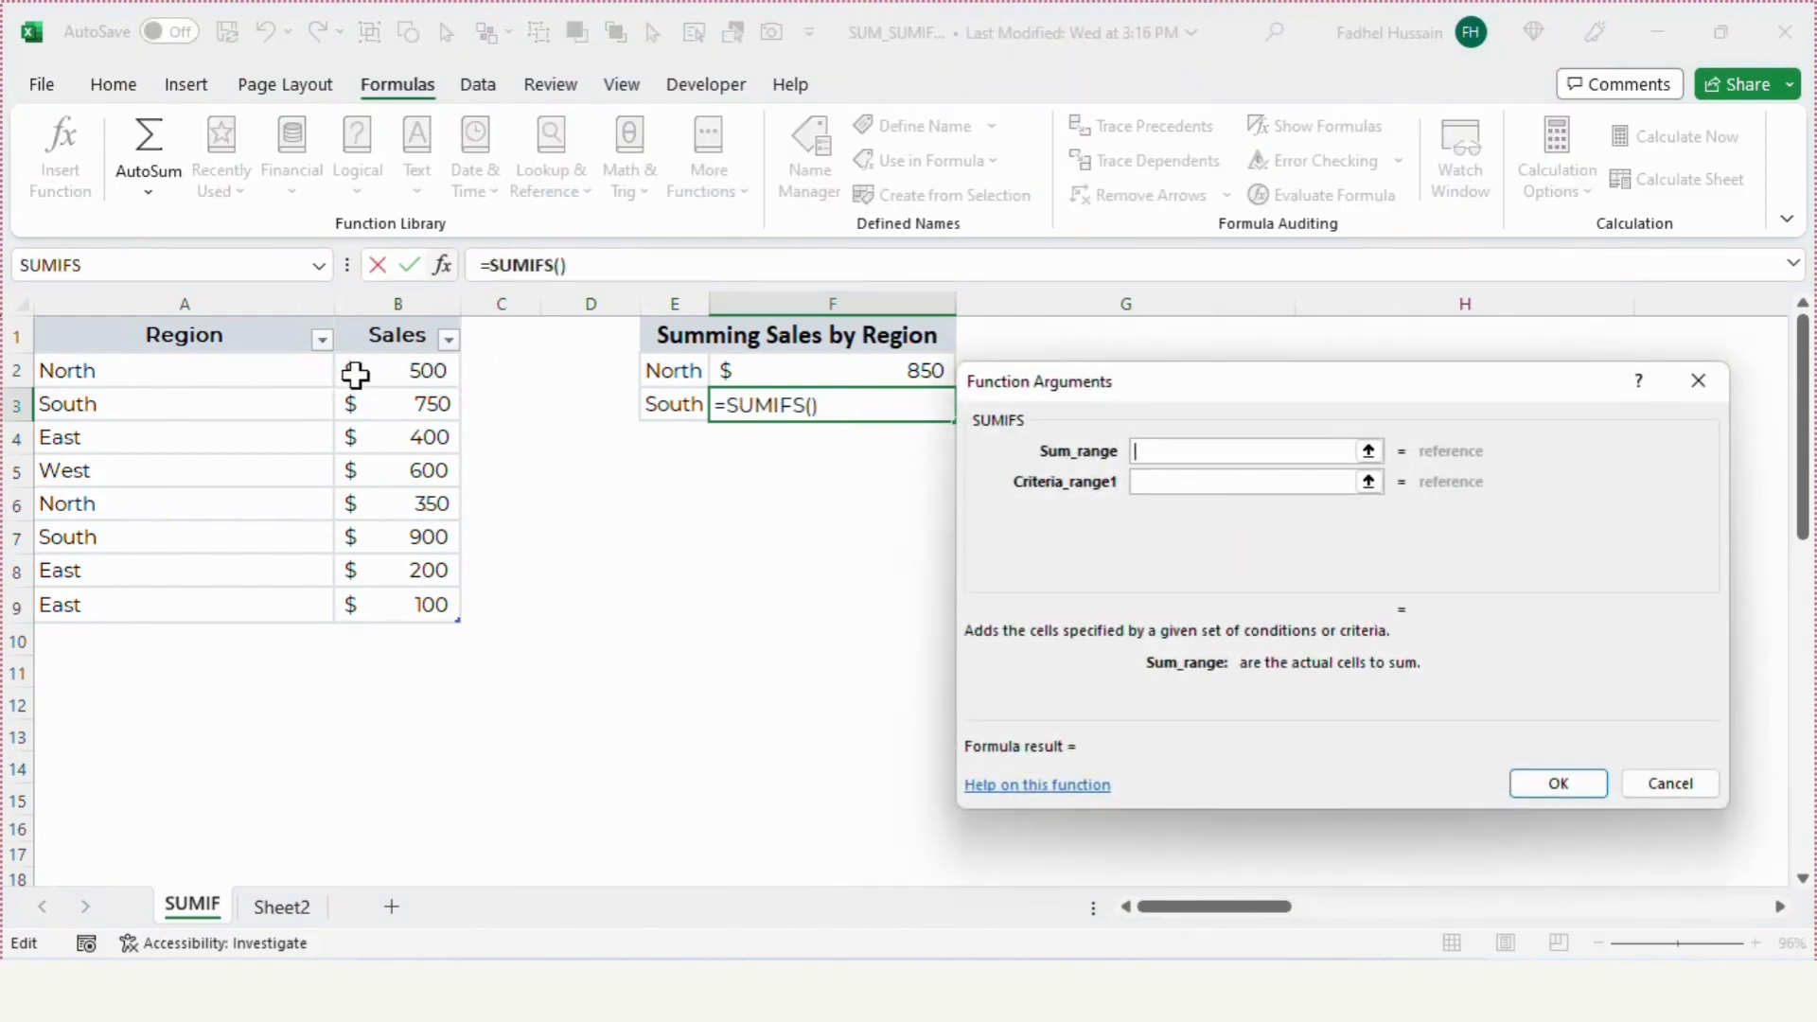
{"action": "left_click_drag", "start_coordinate": [360, 372], "coordinate": [458, 605]}
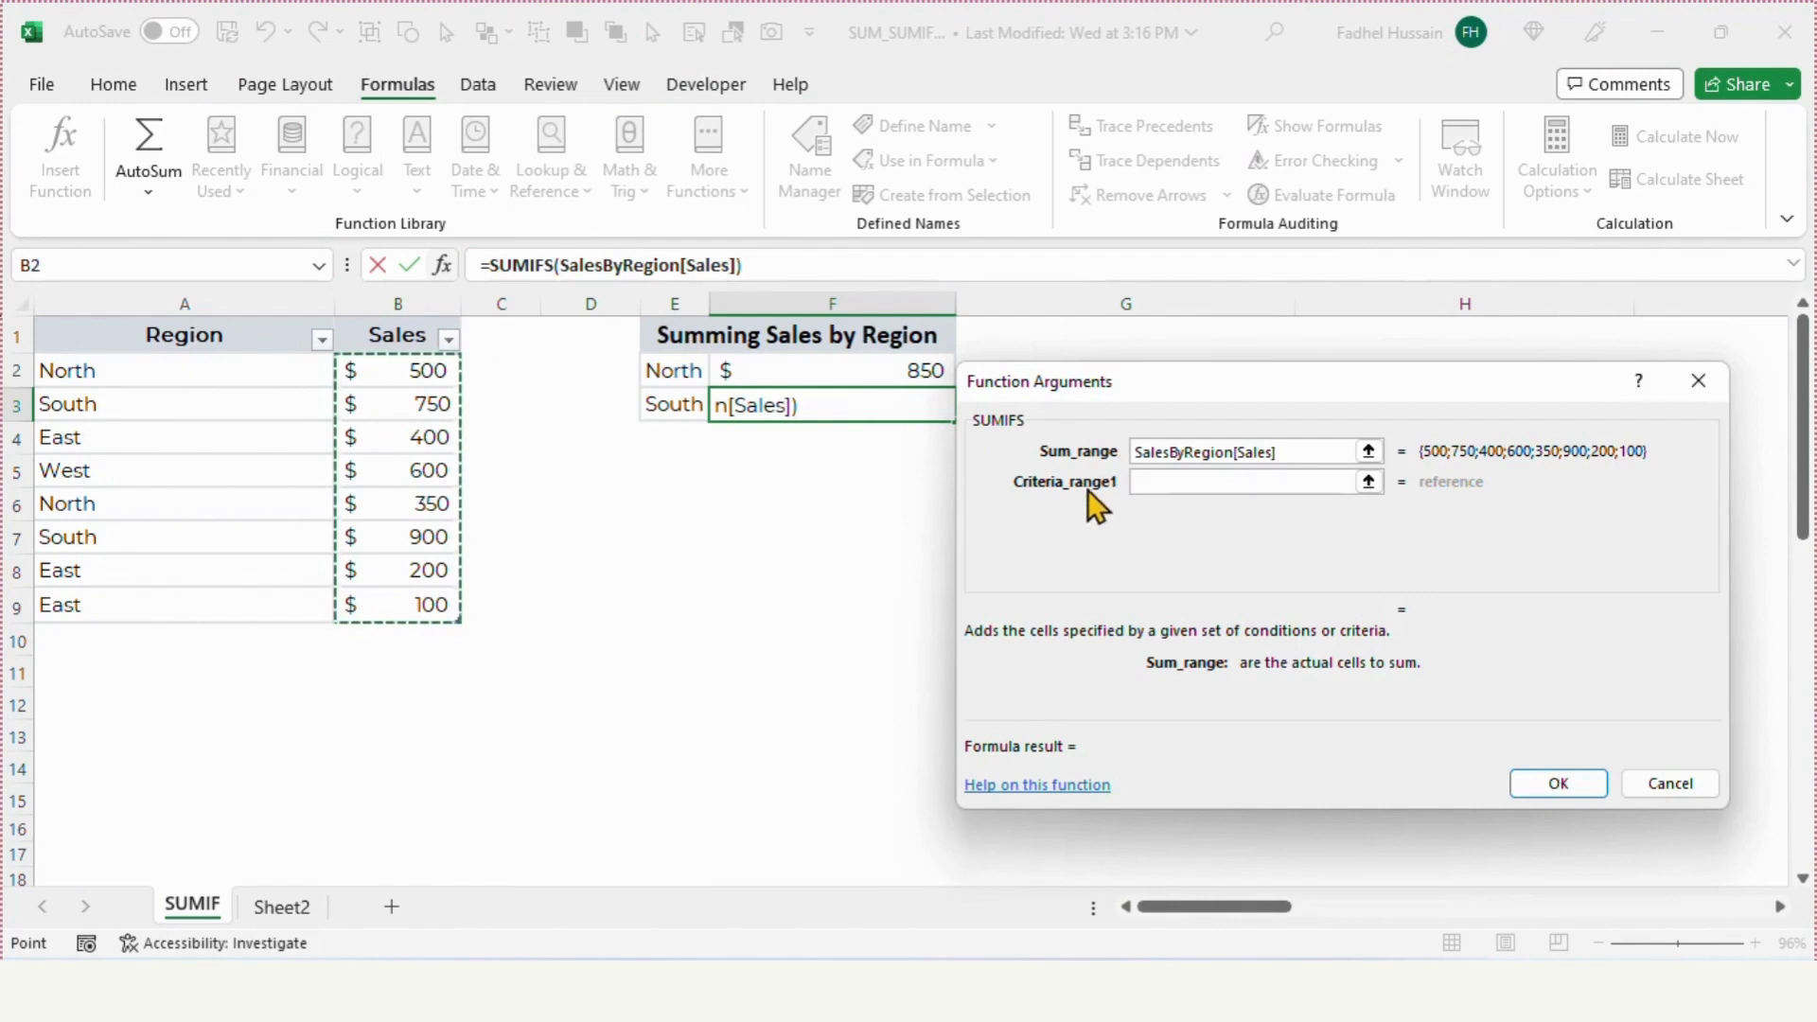
Complete the F3 SUMIFS with the Region column as criteria range and E3 as criterion, and check it against the two South sales.
{"action": "left_click", "coordinate": [1145, 483]}
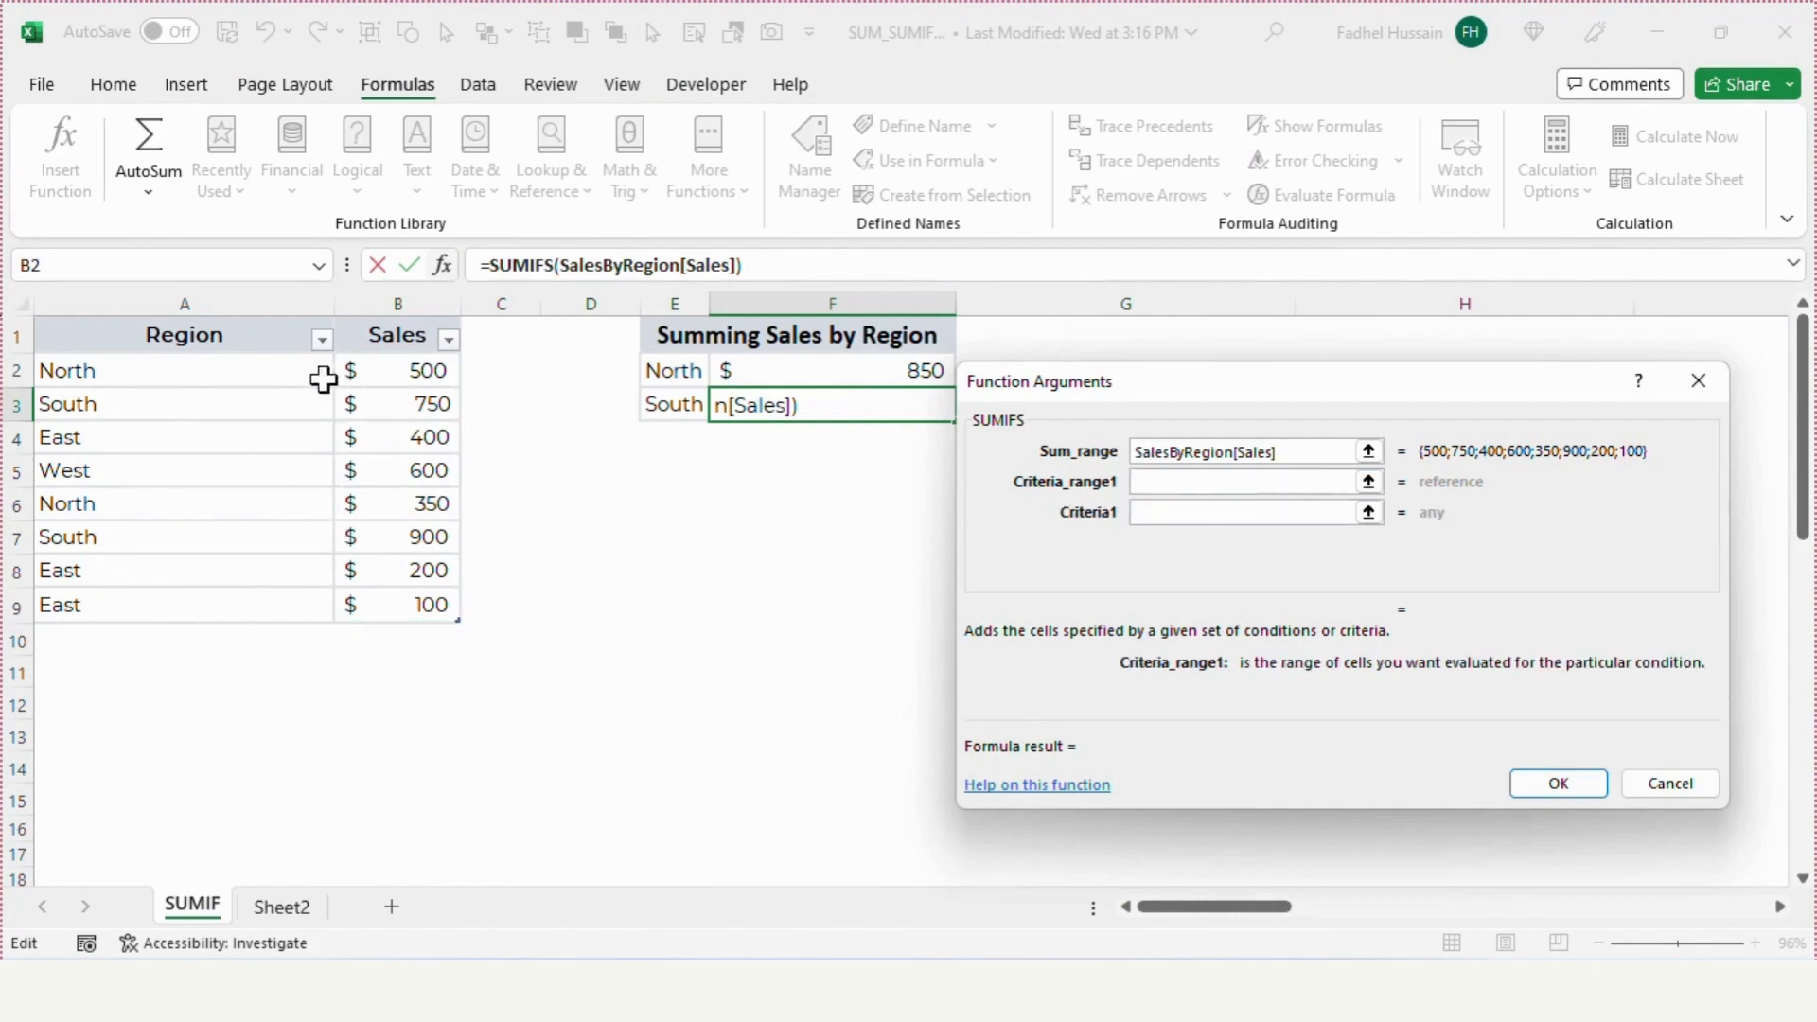
{"action": "left_click_drag", "start_coordinate": [293, 374], "coordinate": [297, 609]}
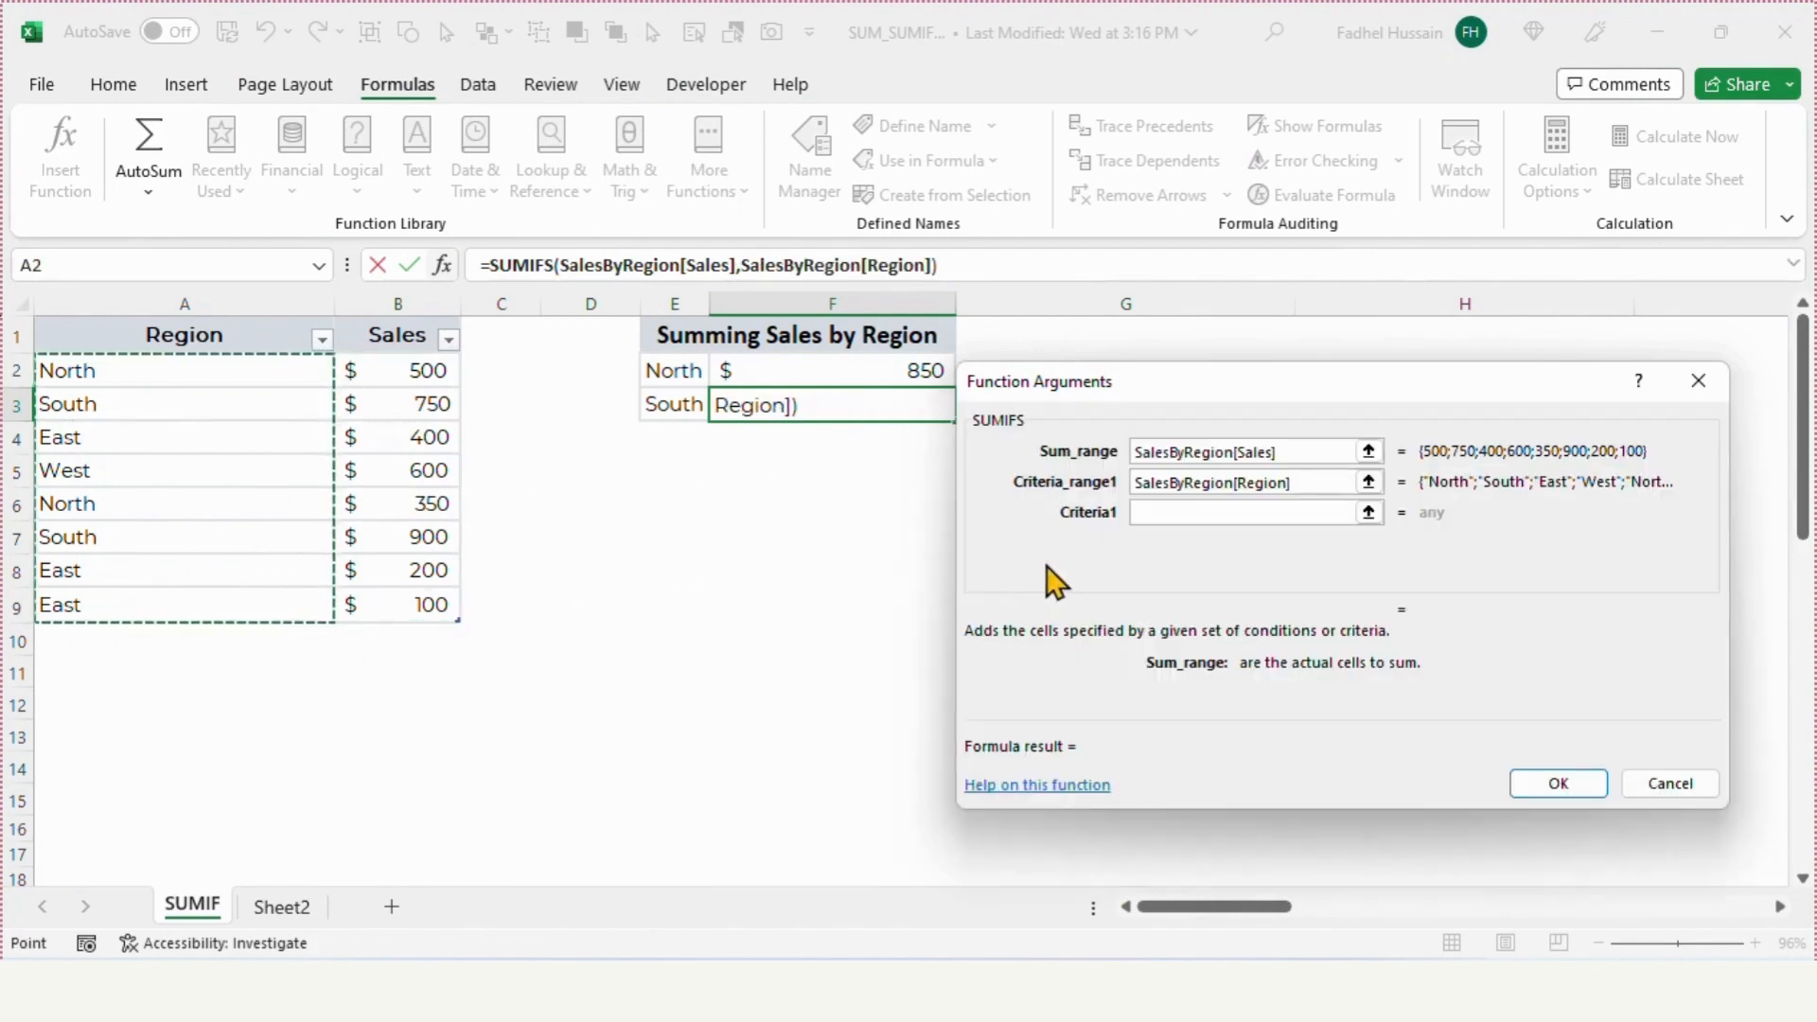
{"action": "left_click", "coordinate": [1140, 513]}
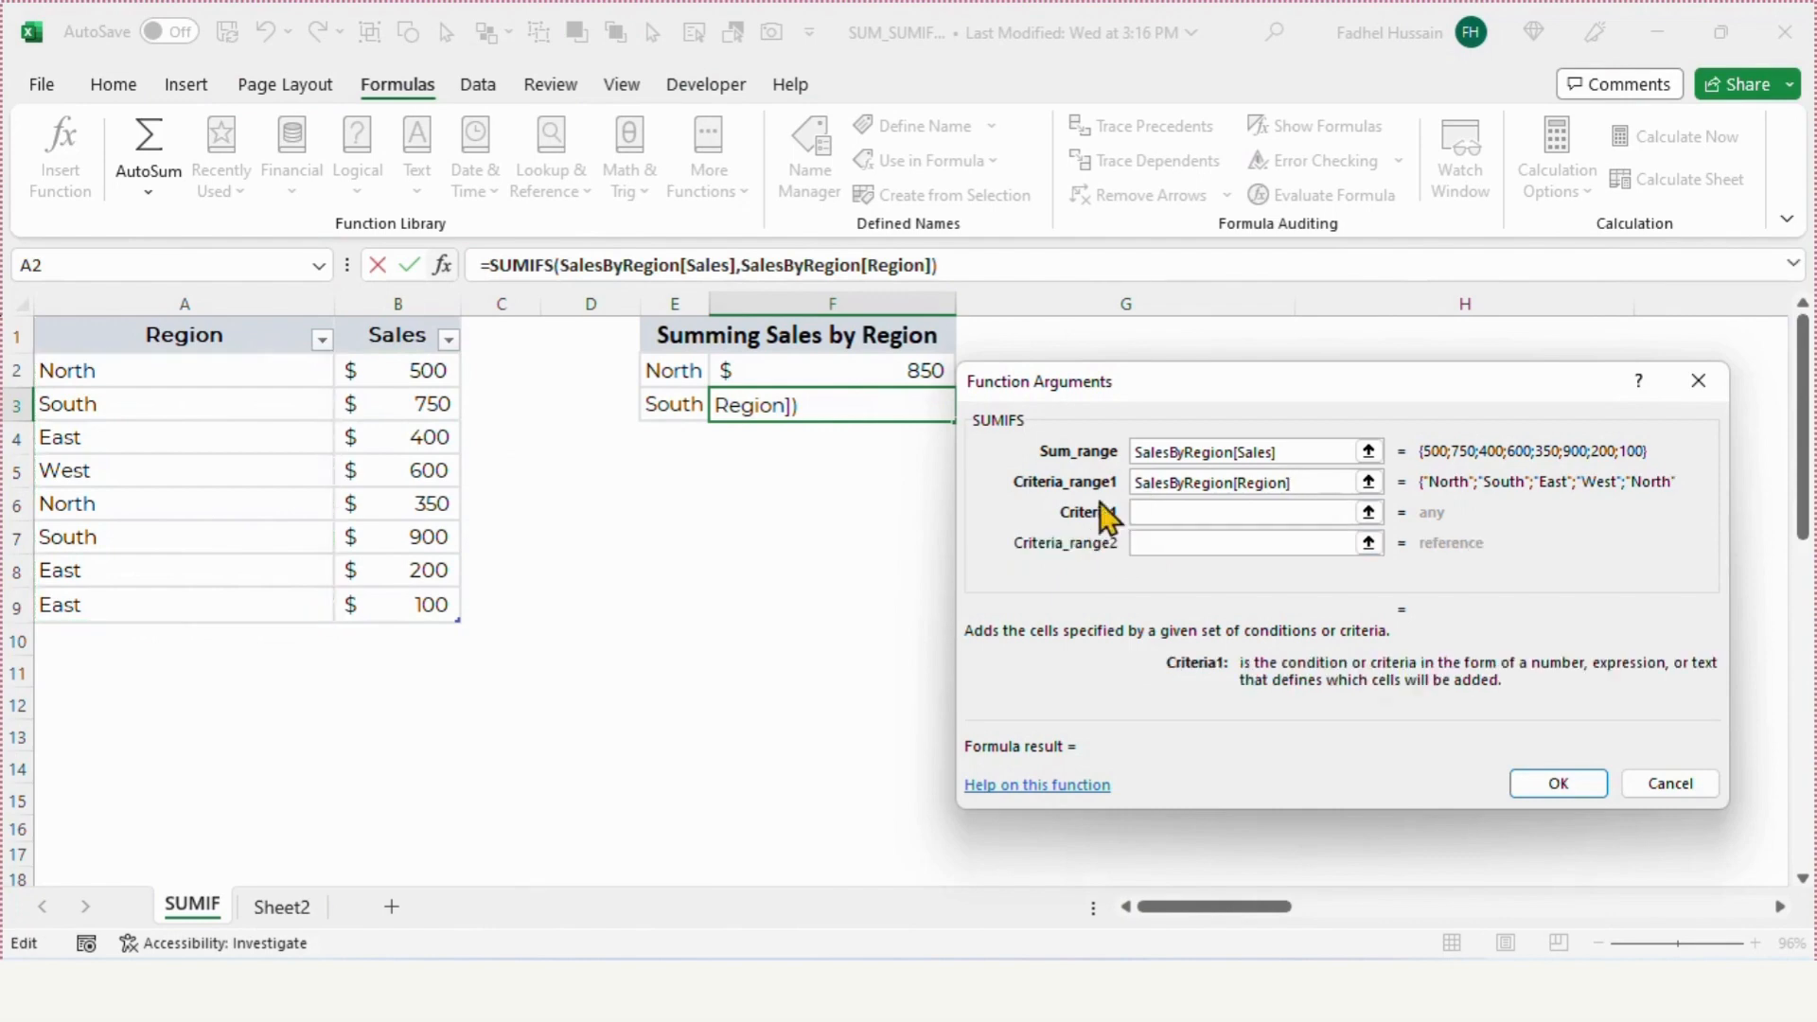
{"action": "left_click", "coordinate": [686, 406]}
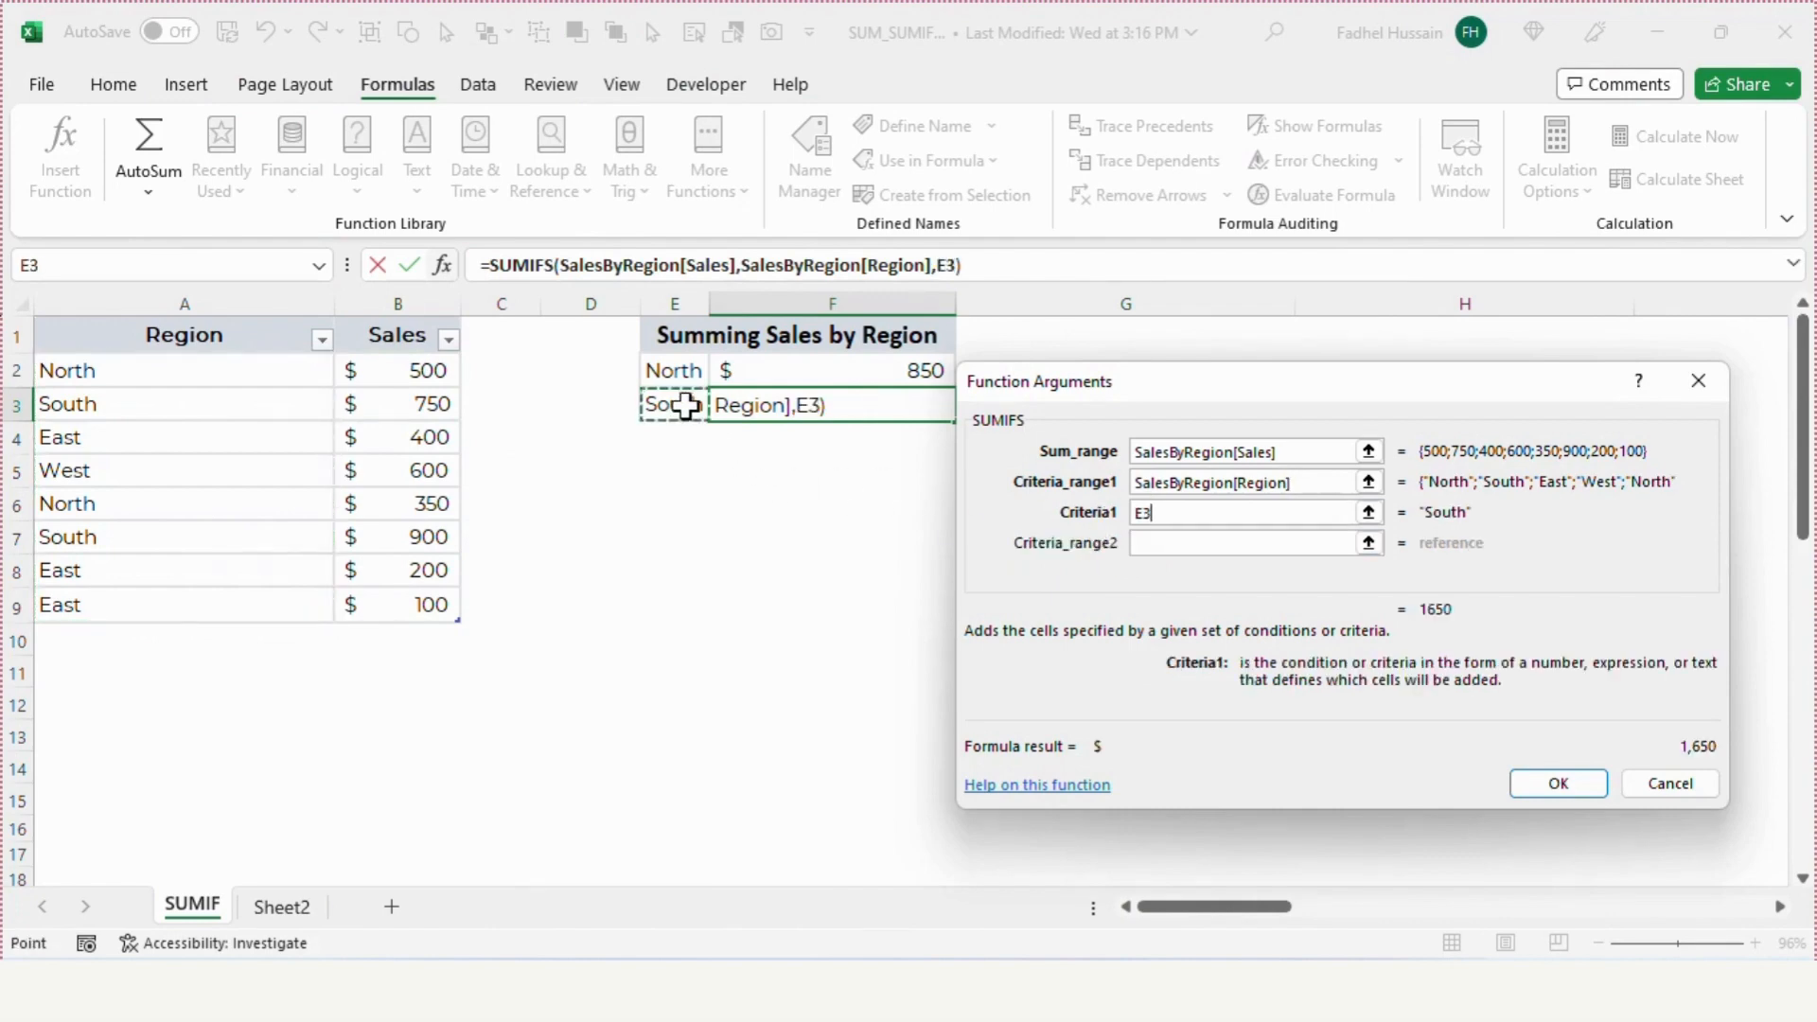
{"action": "left_click", "coordinate": [1520, 791]}
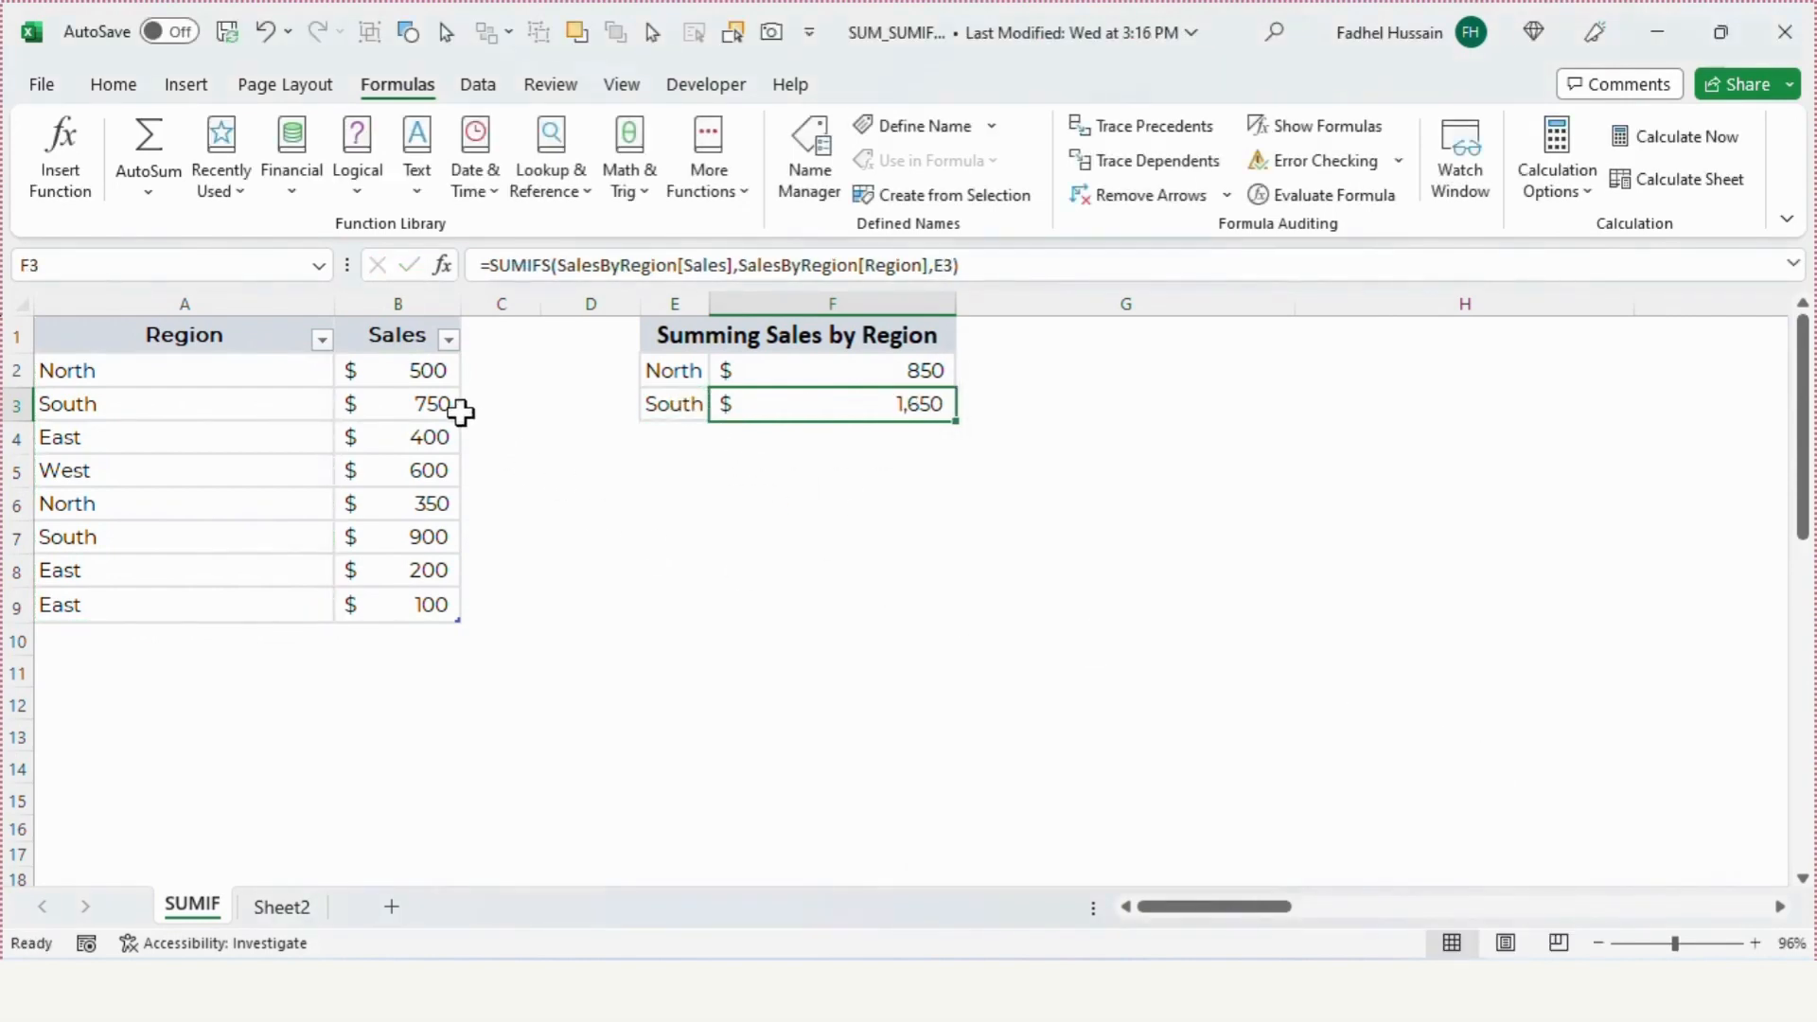
{"action": "left_click", "coordinate": [406, 412]}
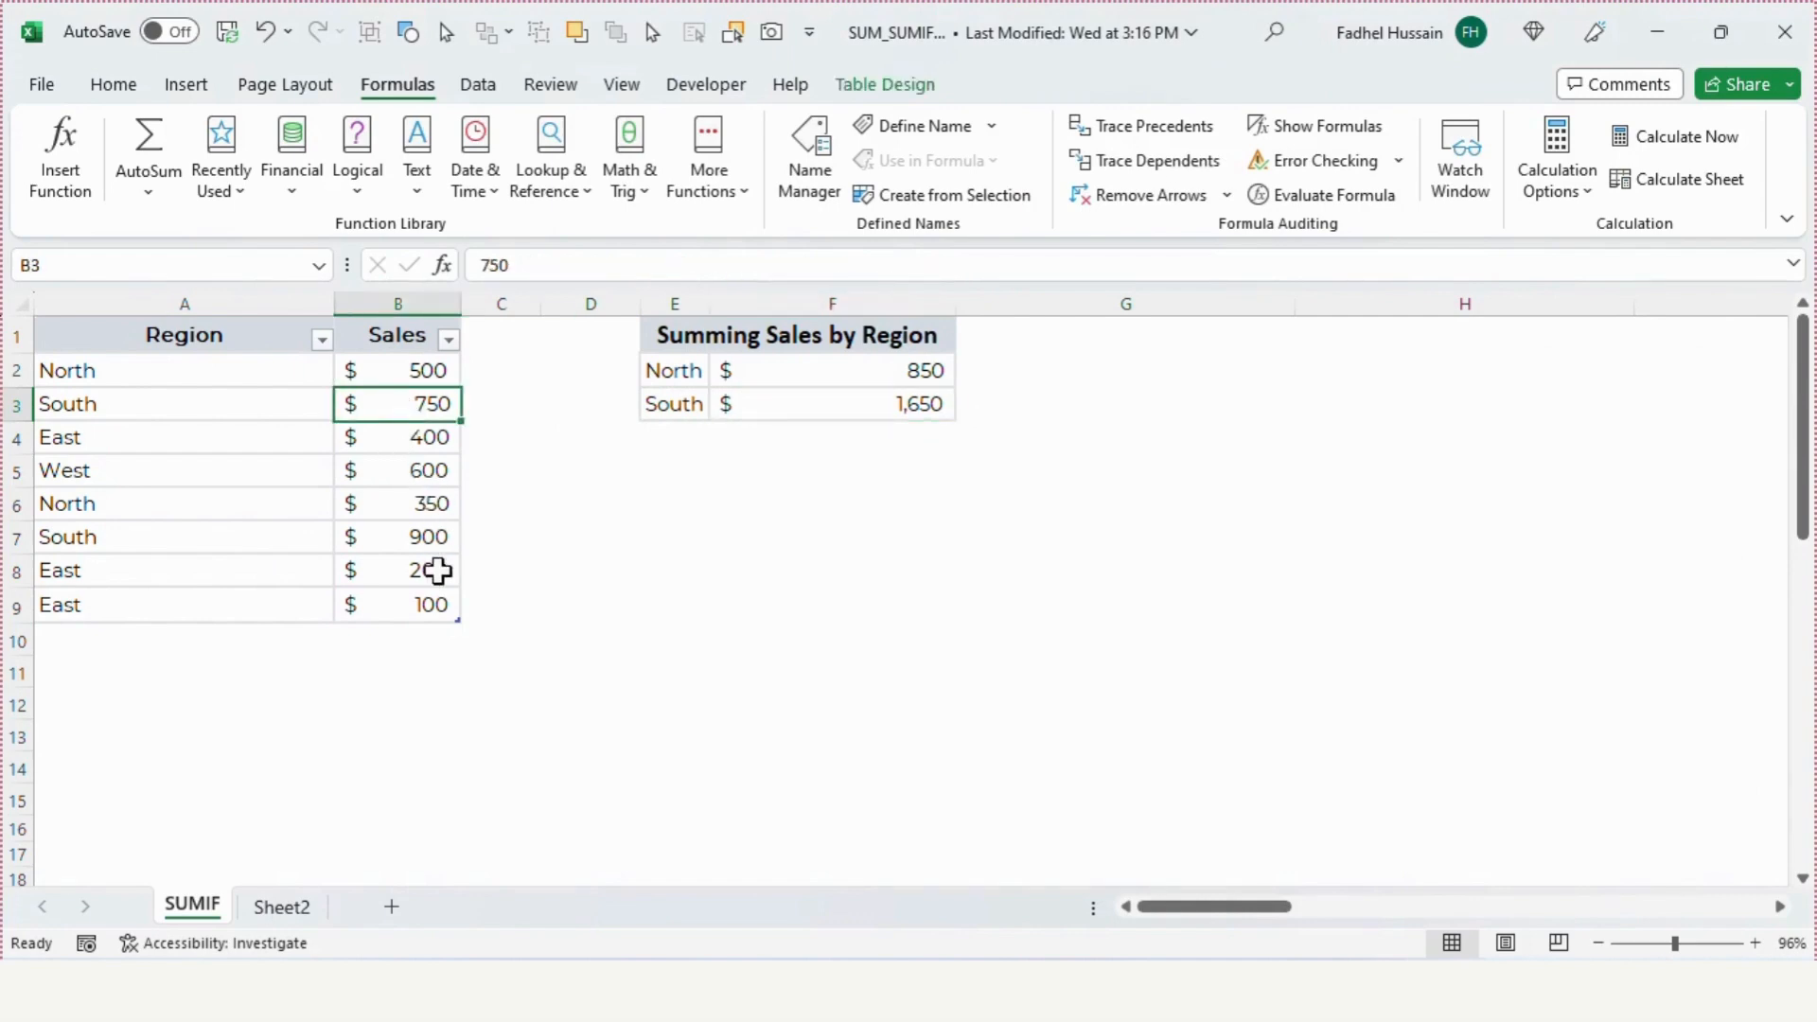
{"action": "left_click", "coordinate": [409, 537], "text": "ctrl"}
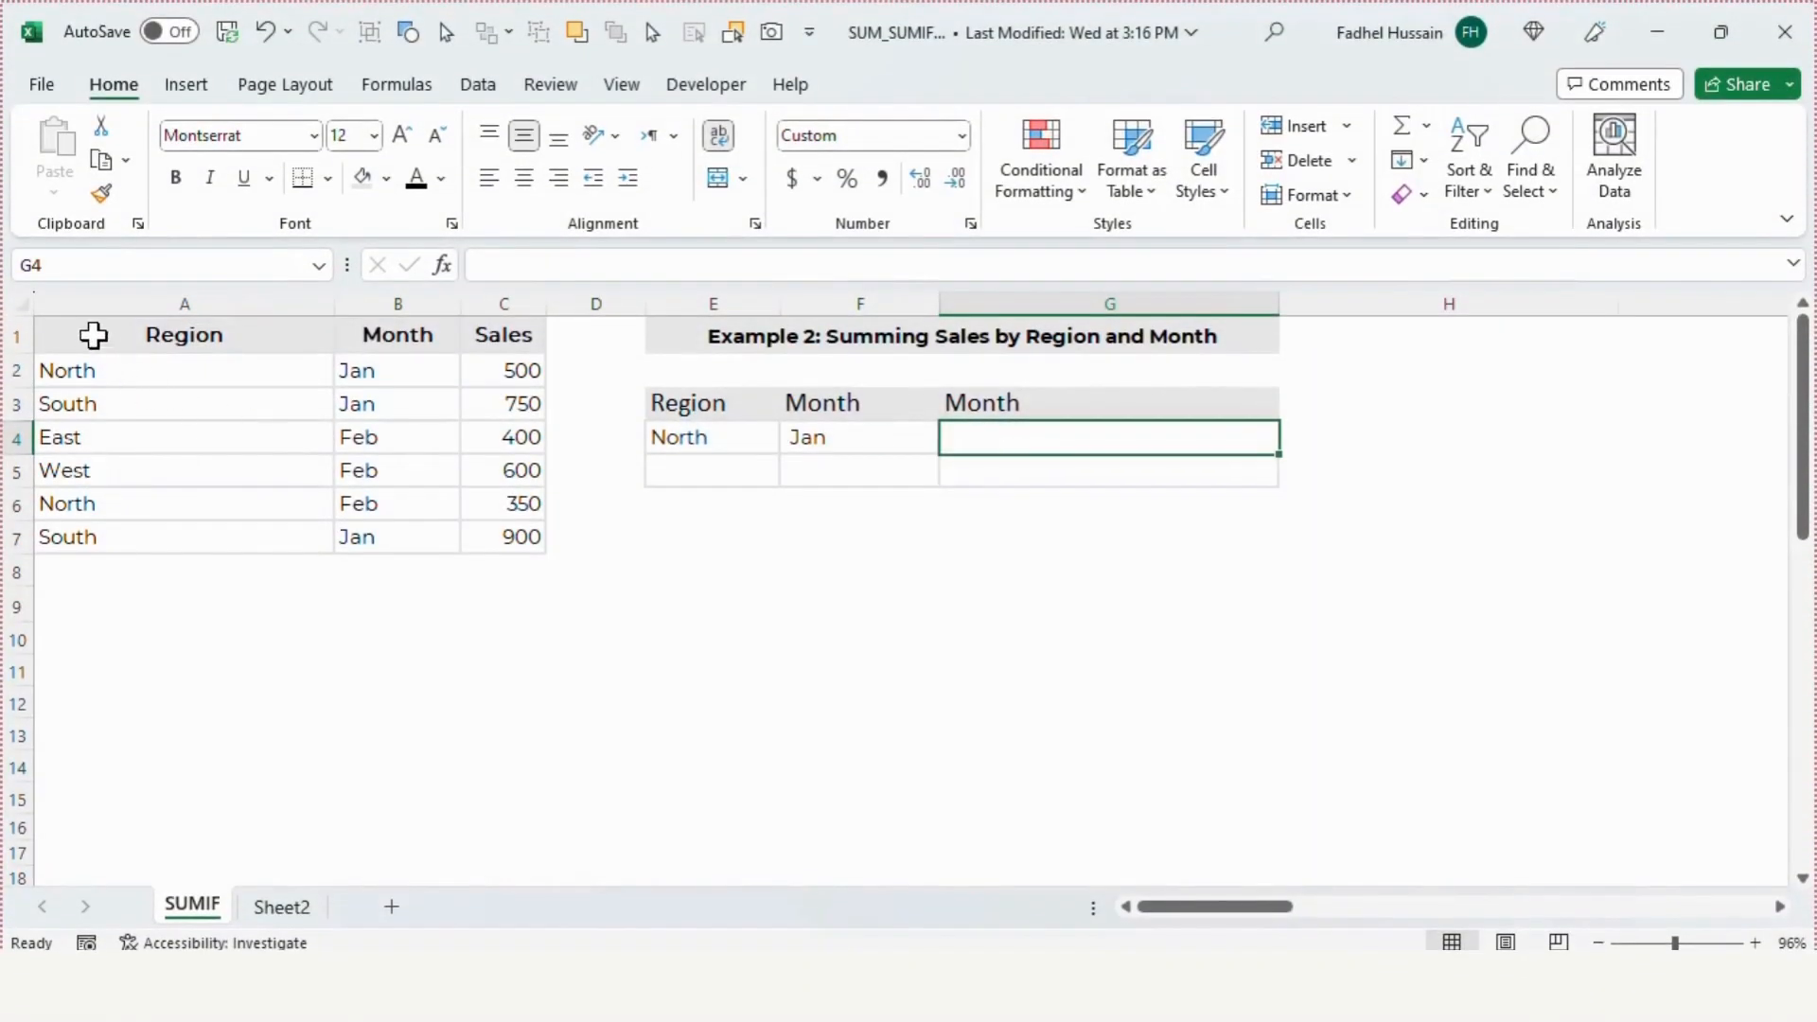
Convert the Region, Month and Sales data in A1:C7 into a table with headers.
{"action": "left_click_drag", "start_coordinate": [87, 327], "coordinate": [491, 536]}
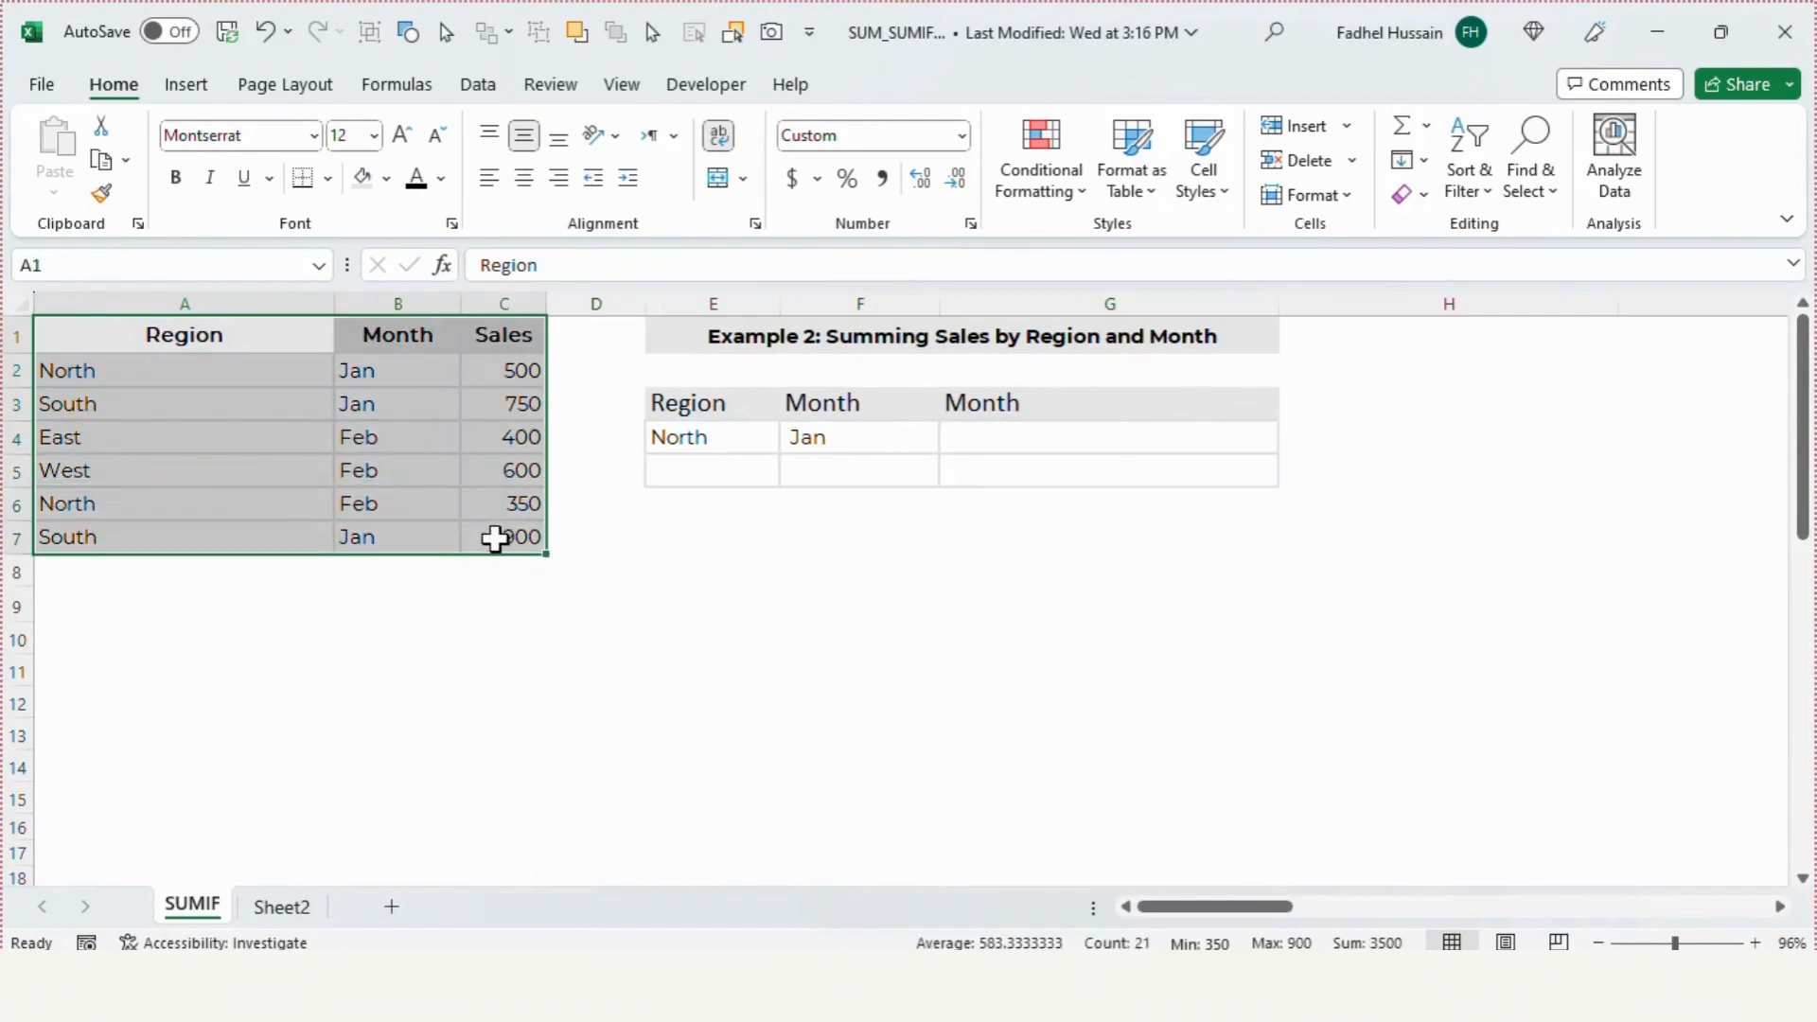
{"action": "left_click", "coordinate": [208, 84]}
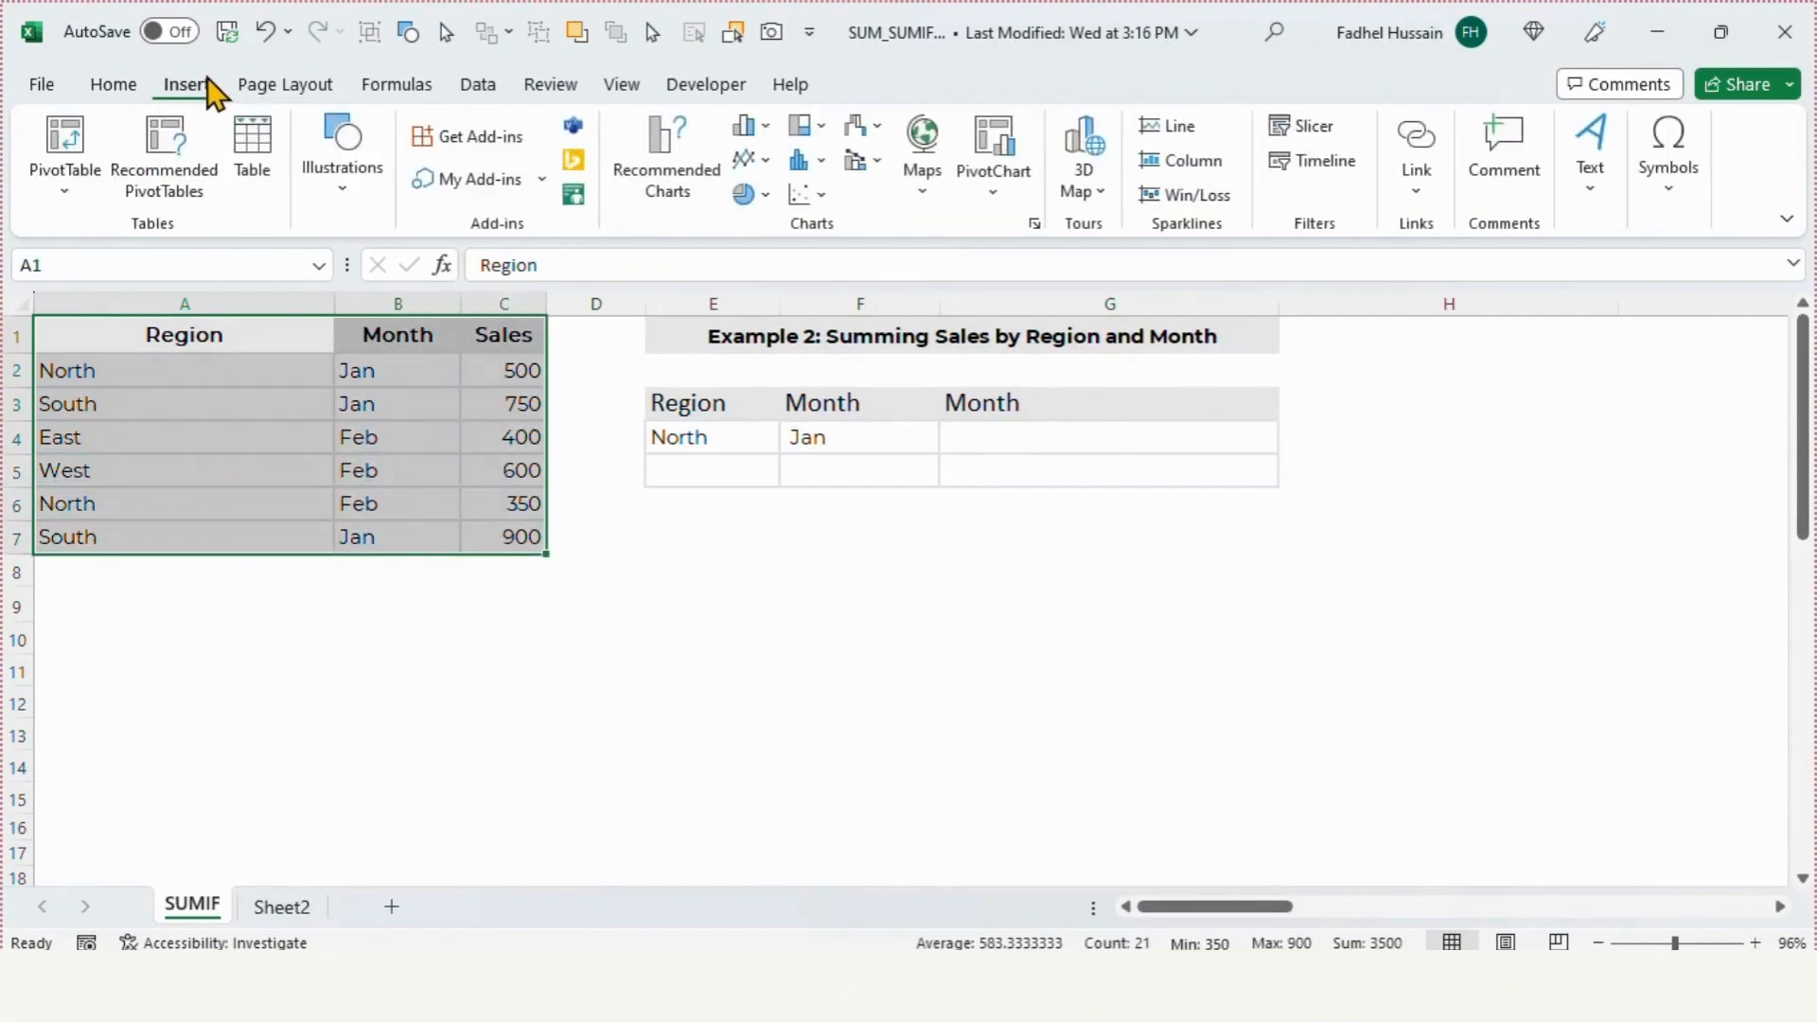
{"action": "left_click", "coordinate": [252, 166]}
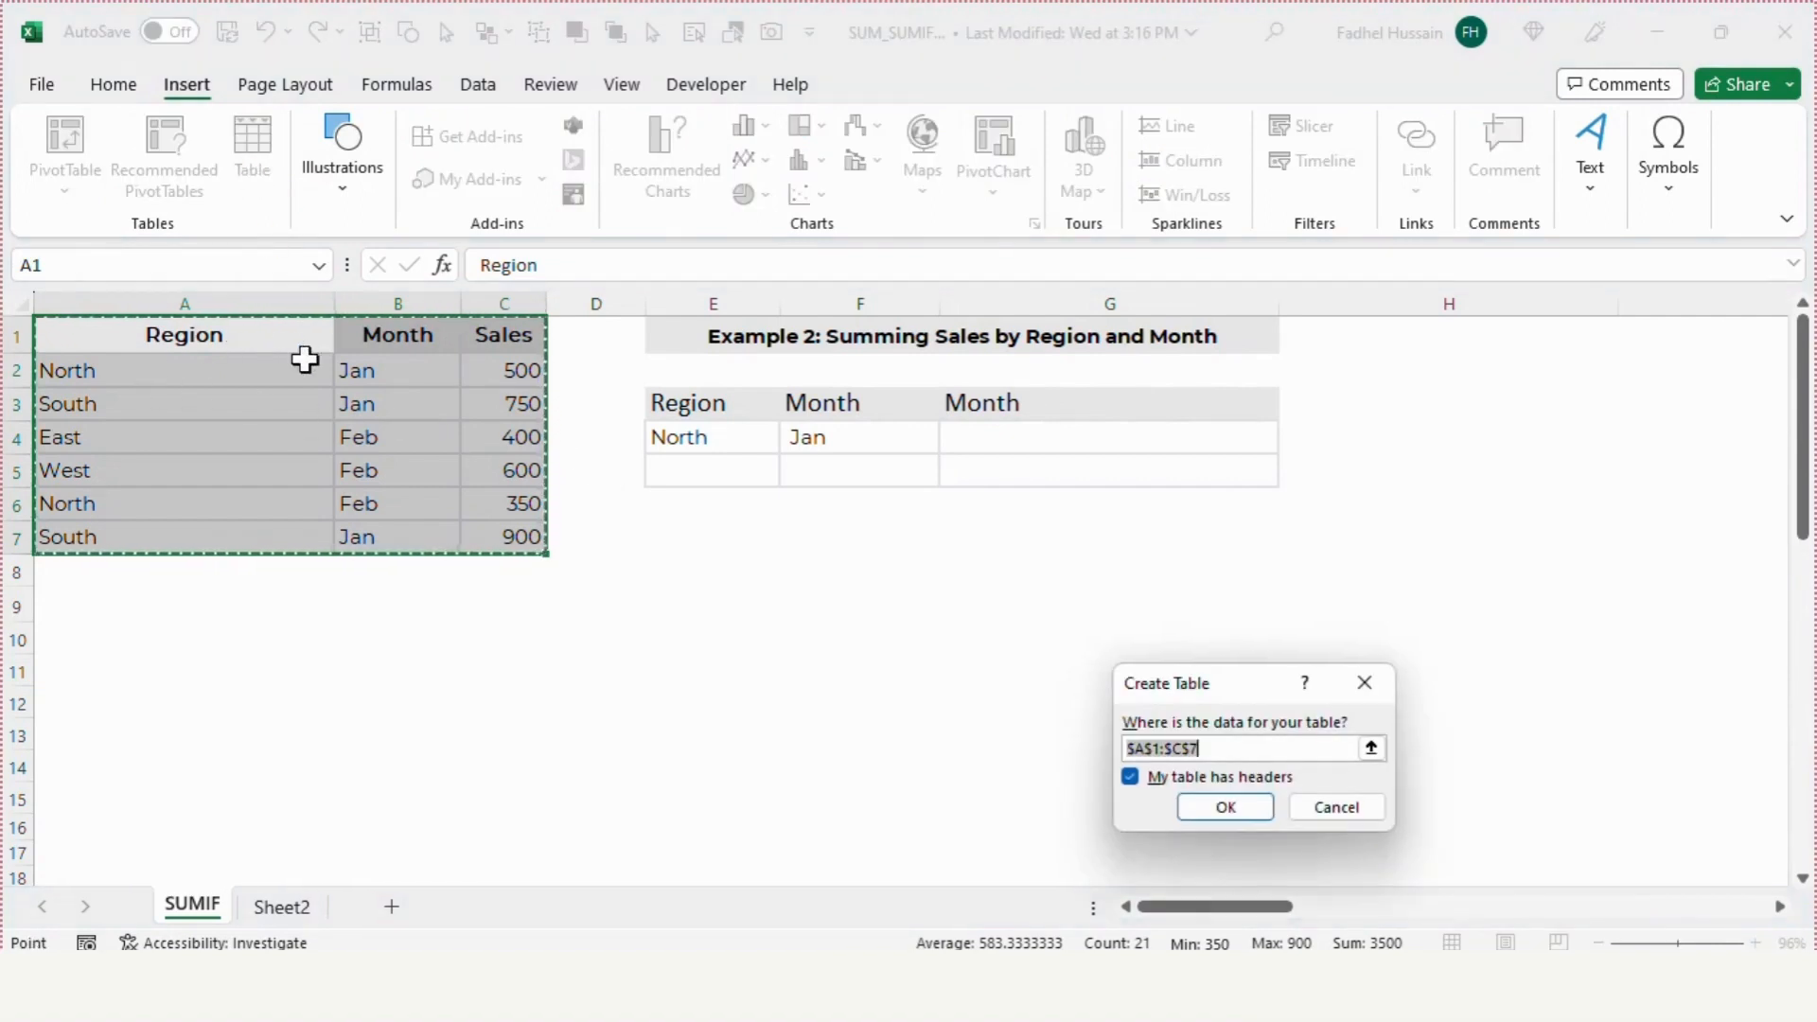
{"action": "left_click", "coordinate": [1226, 808]}
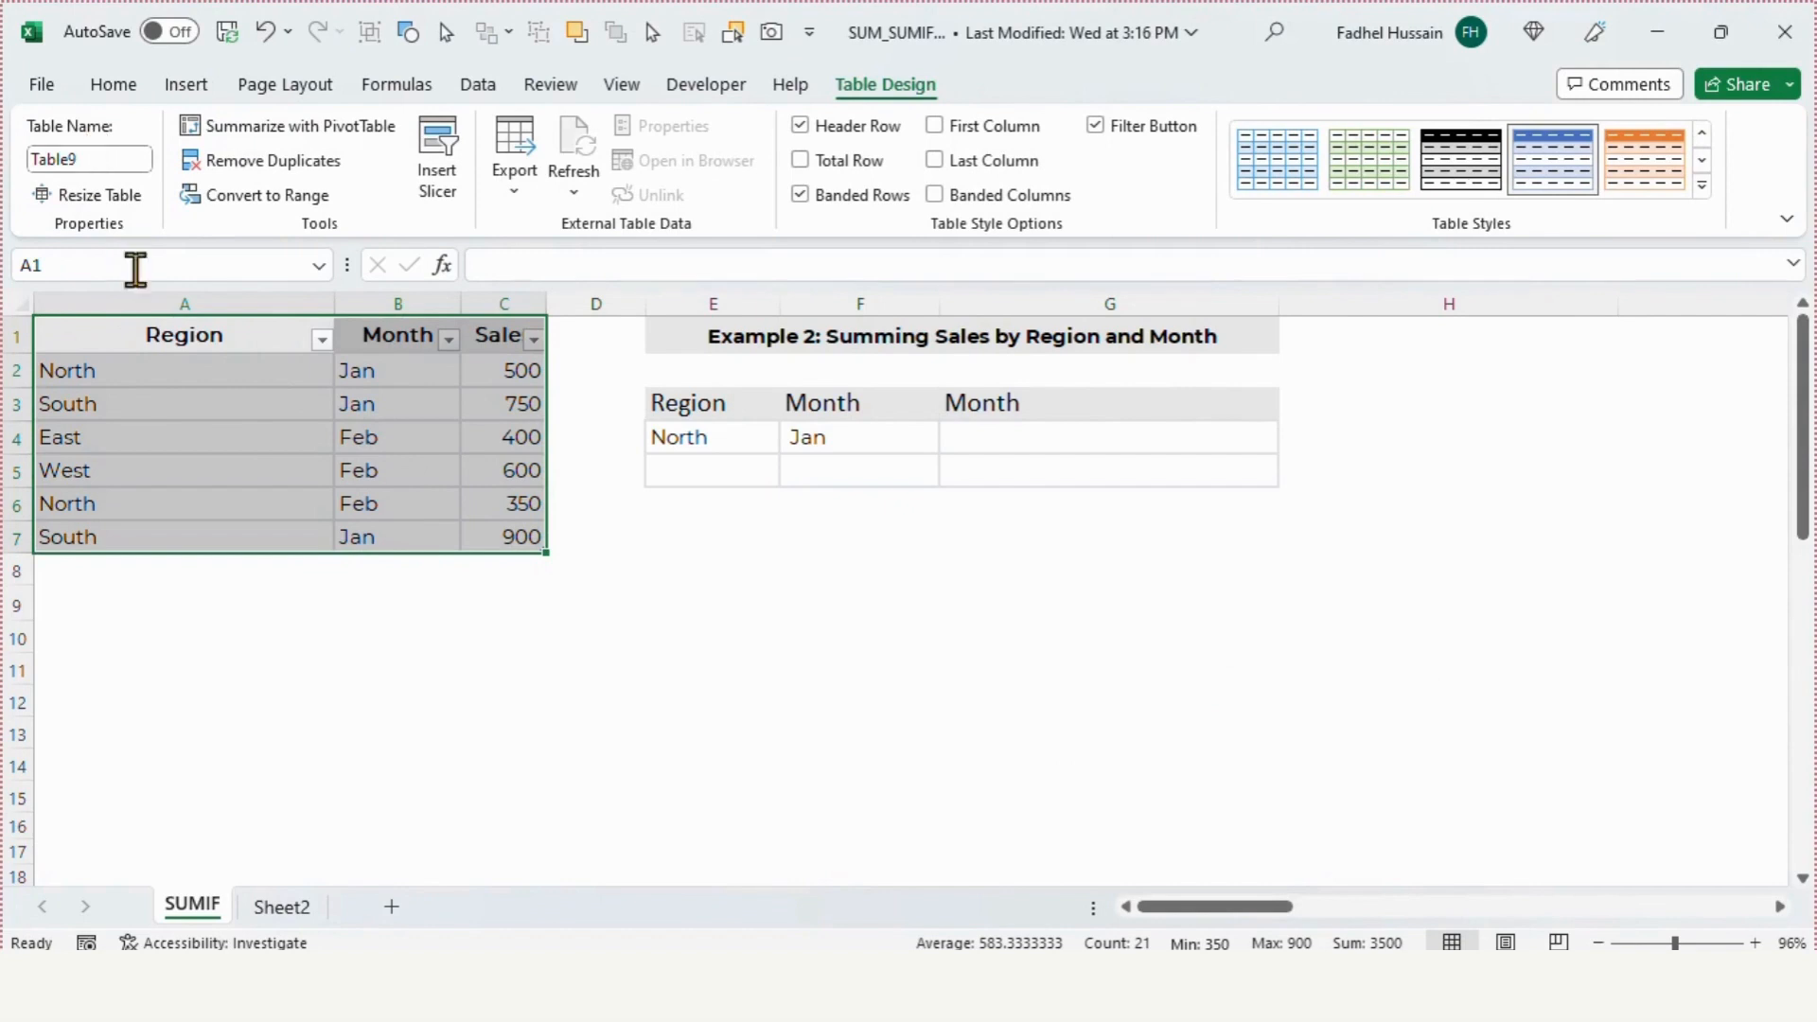
{"action": "left_click_drag", "start_coordinate": [162, 340], "coordinate": [507, 536]}
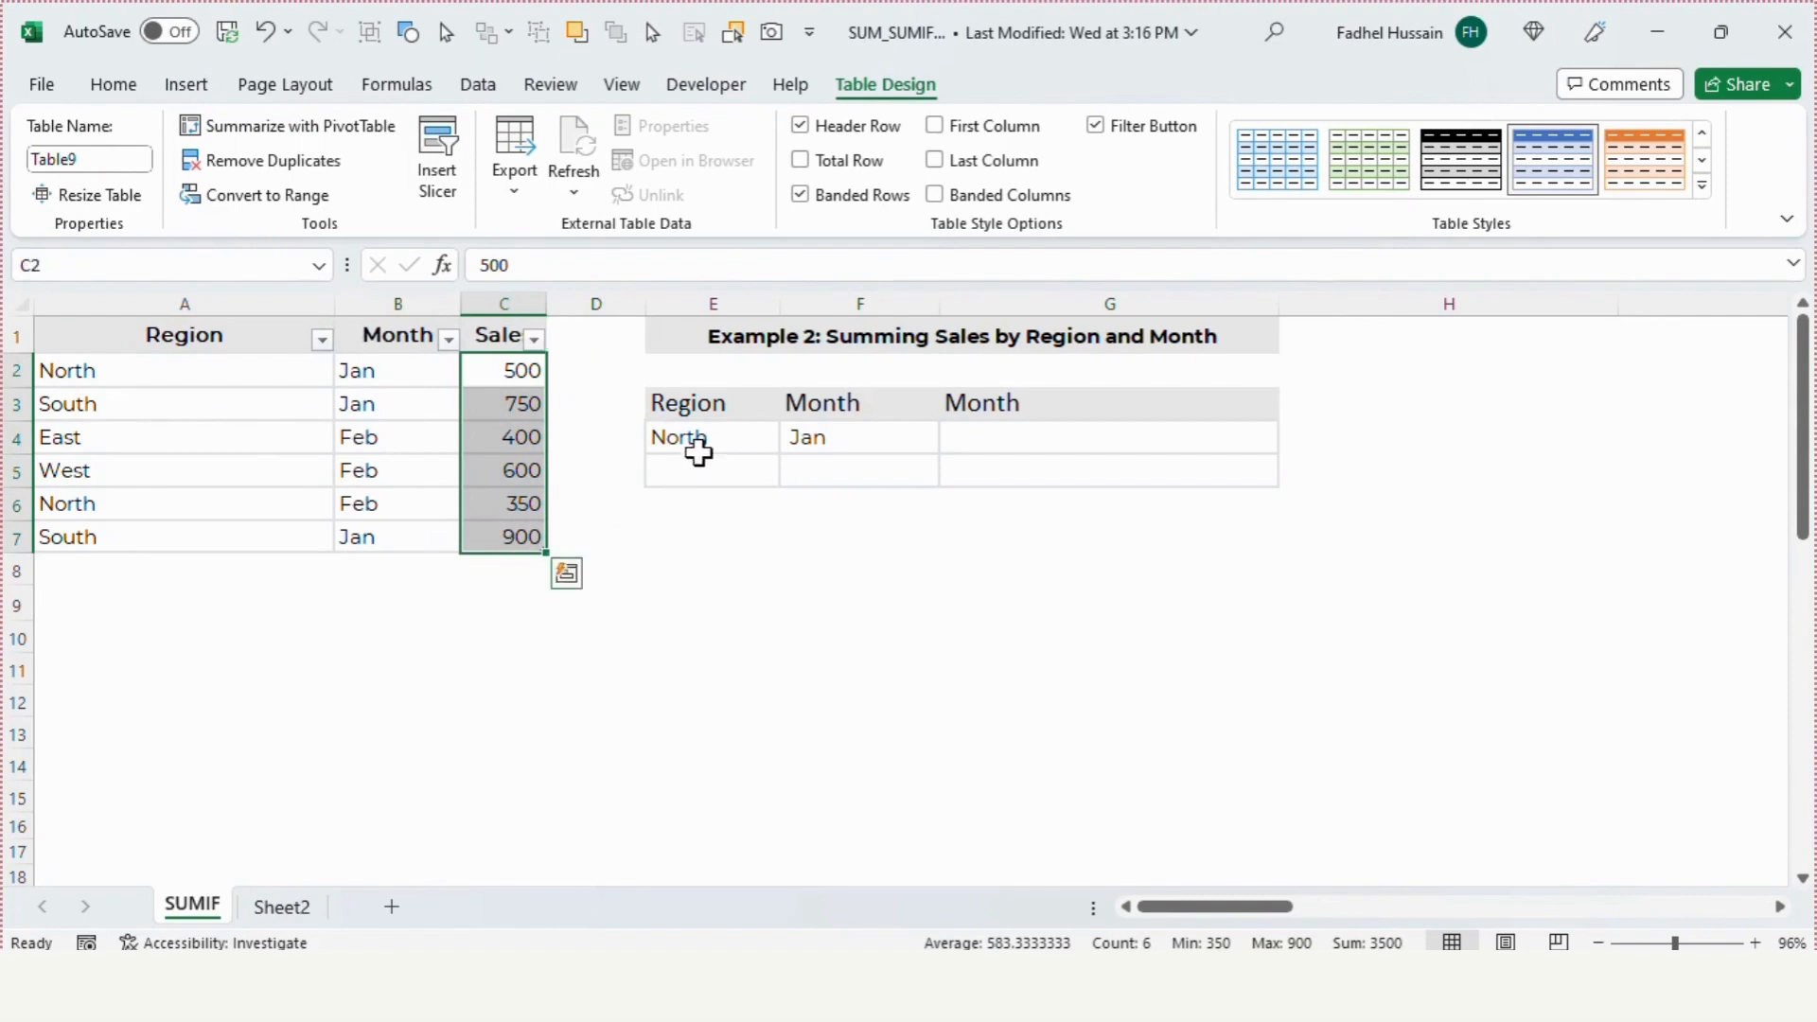
{"action": "left_click", "coordinate": [700, 443]}
{"action": "left_click", "coordinate": [808, 440]}
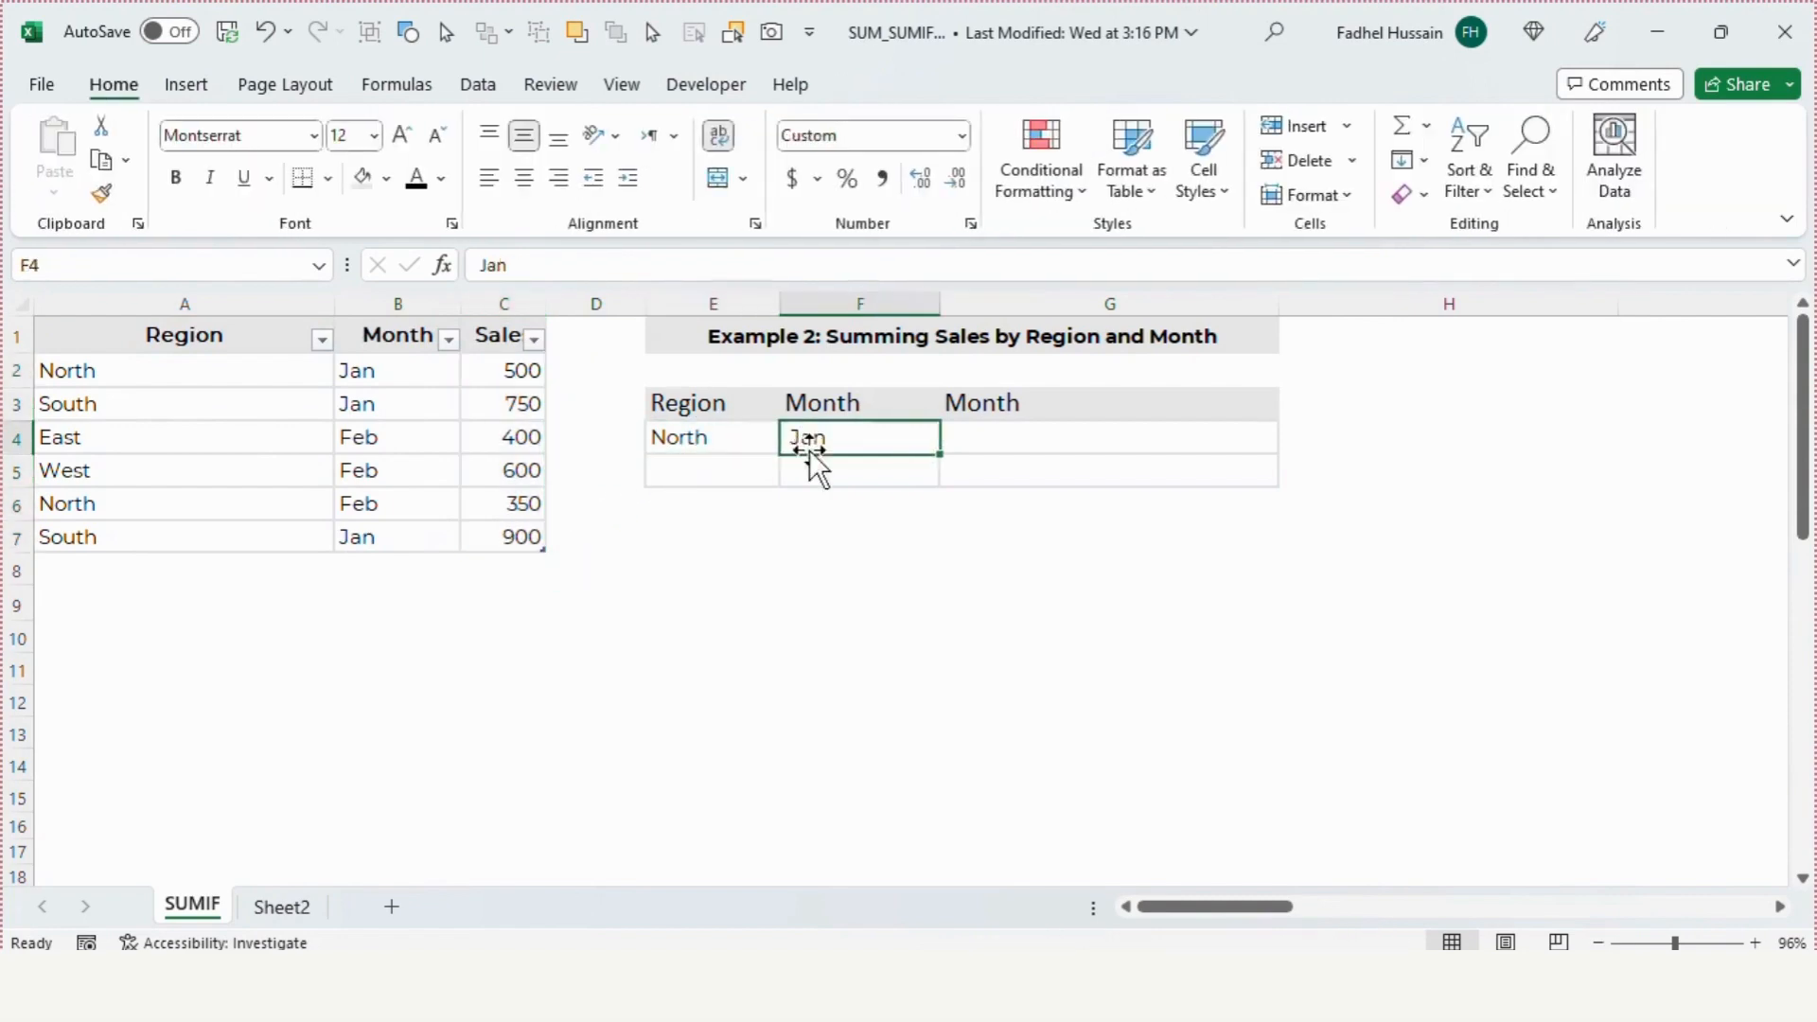
Insert a SUMIFS function in cell G4 with the table's Sales column as the sum range.
{"action": "left_click", "coordinate": [1008, 437]}
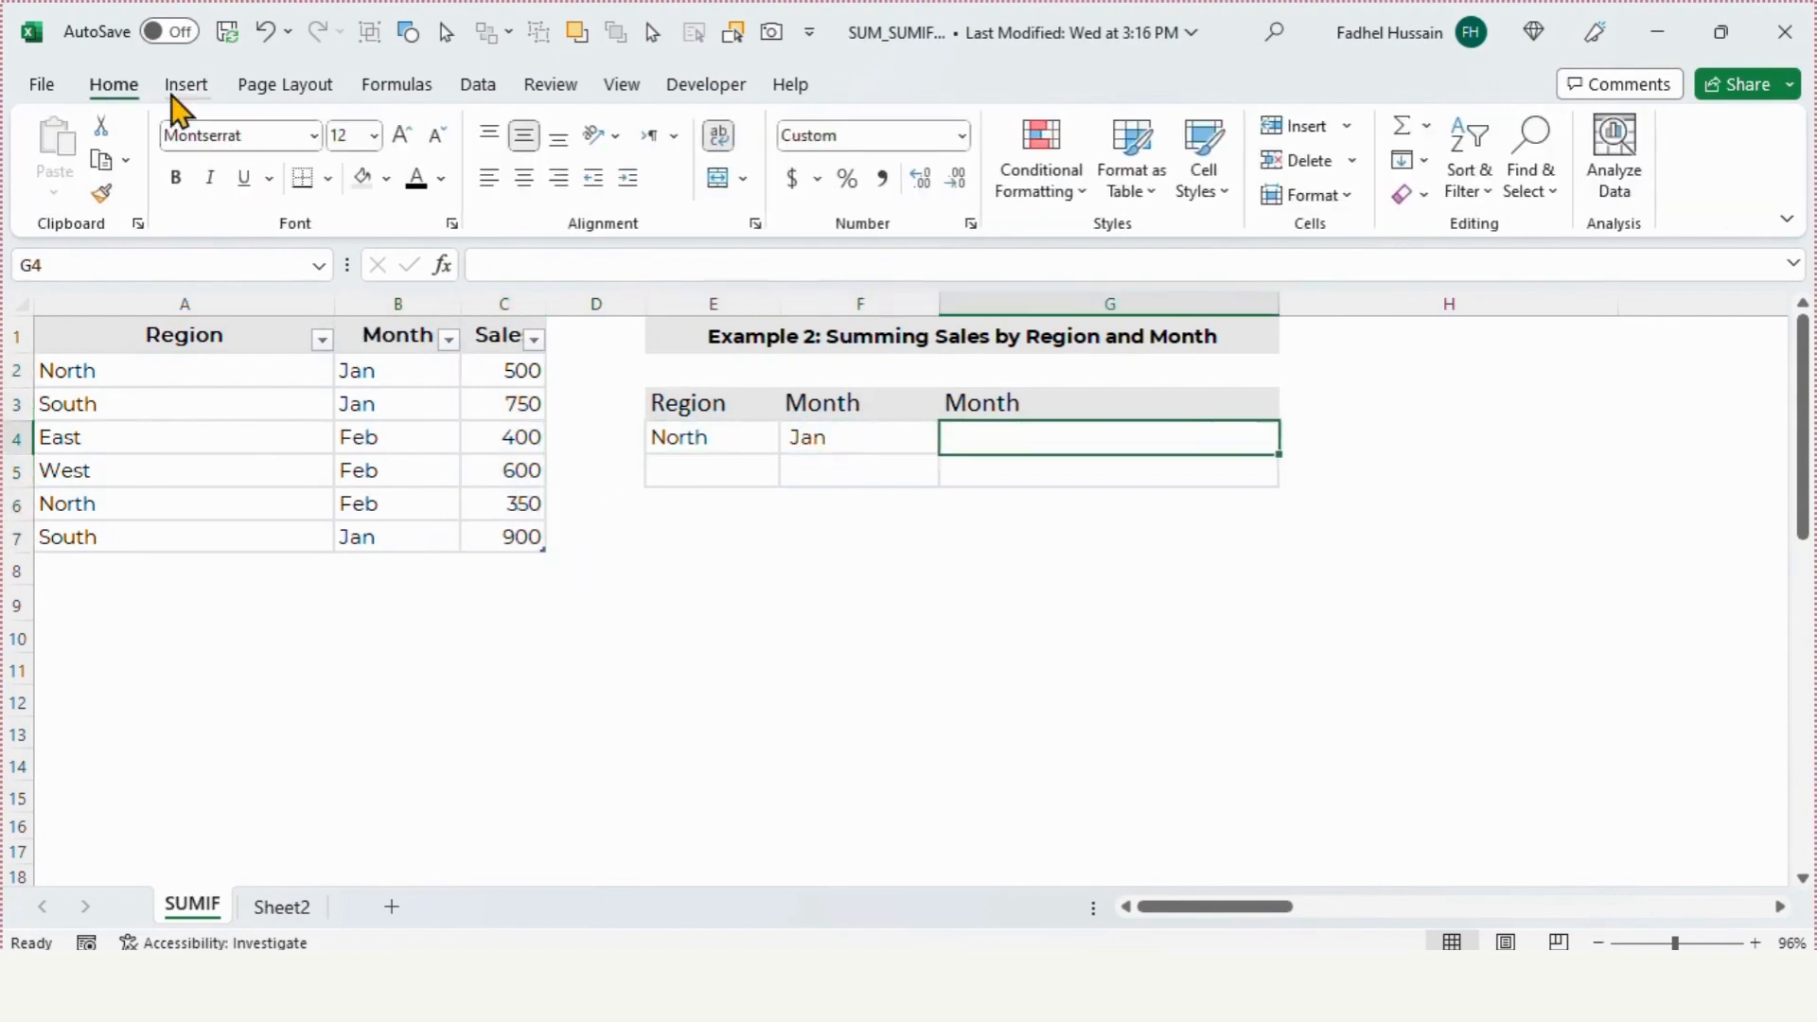
{"action": "left_click", "coordinate": [198, 89]}
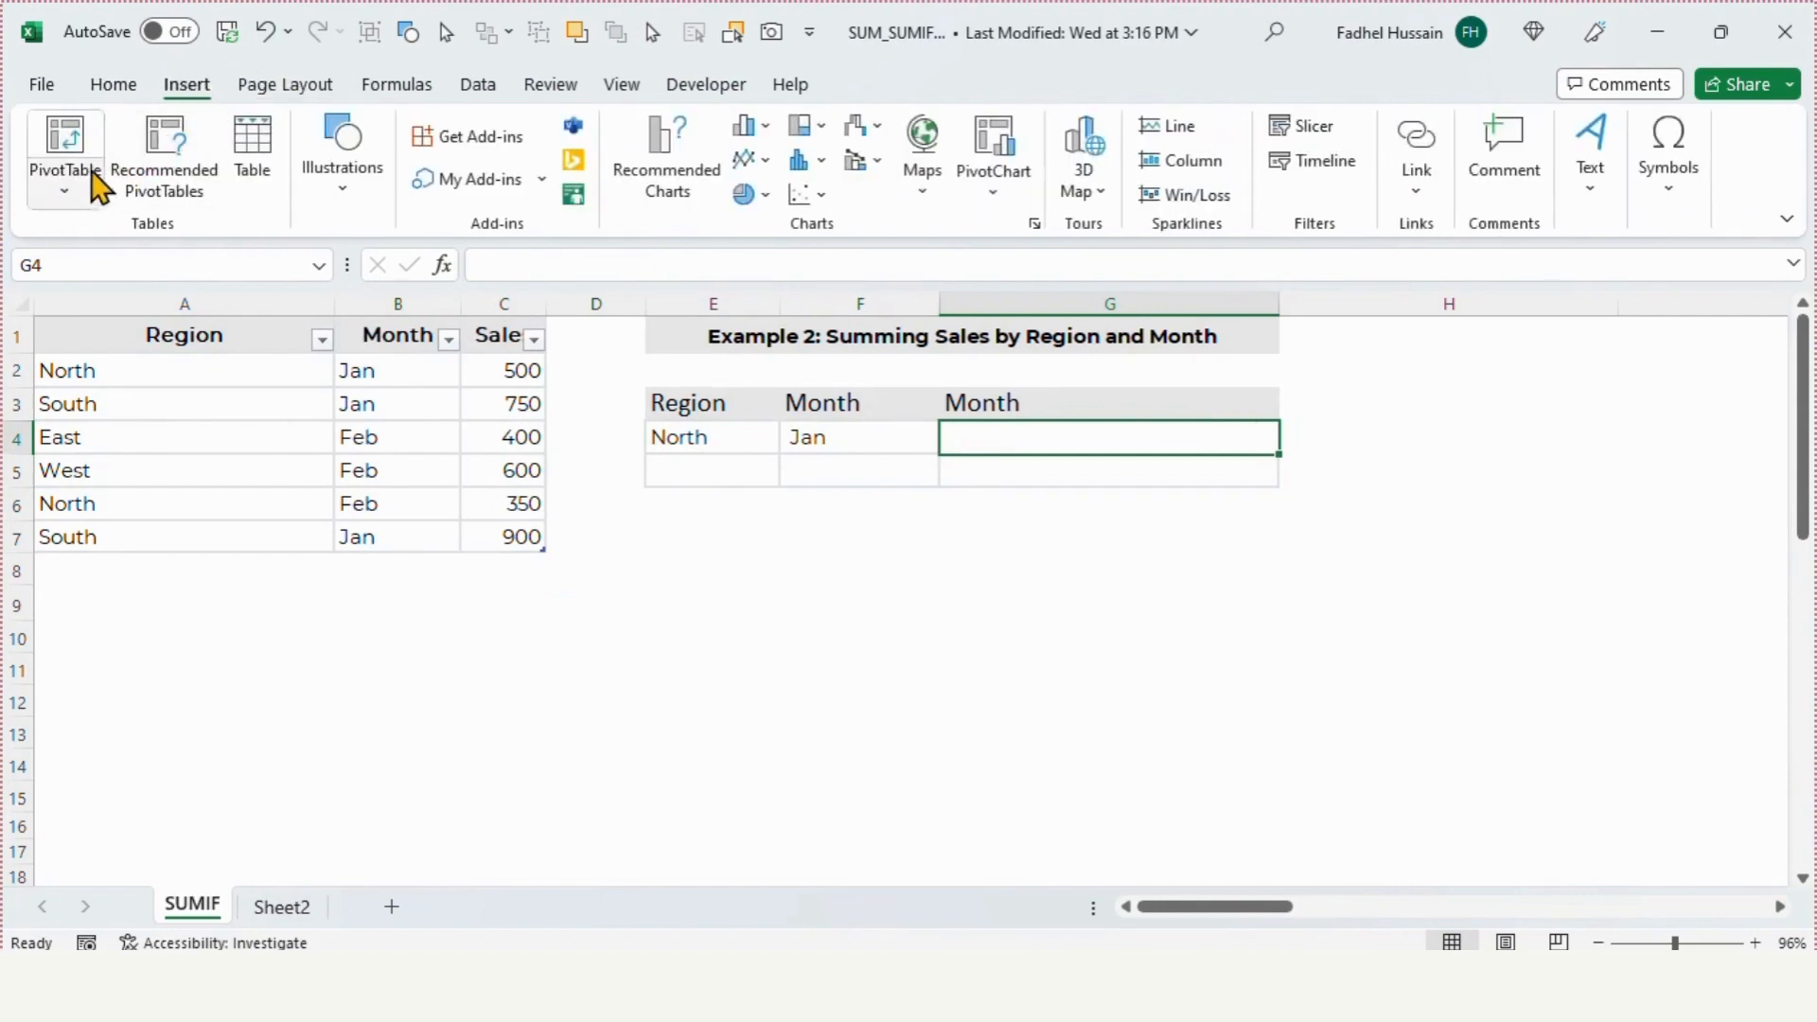
{"action": "left_click", "coordinate": [397, 87]}
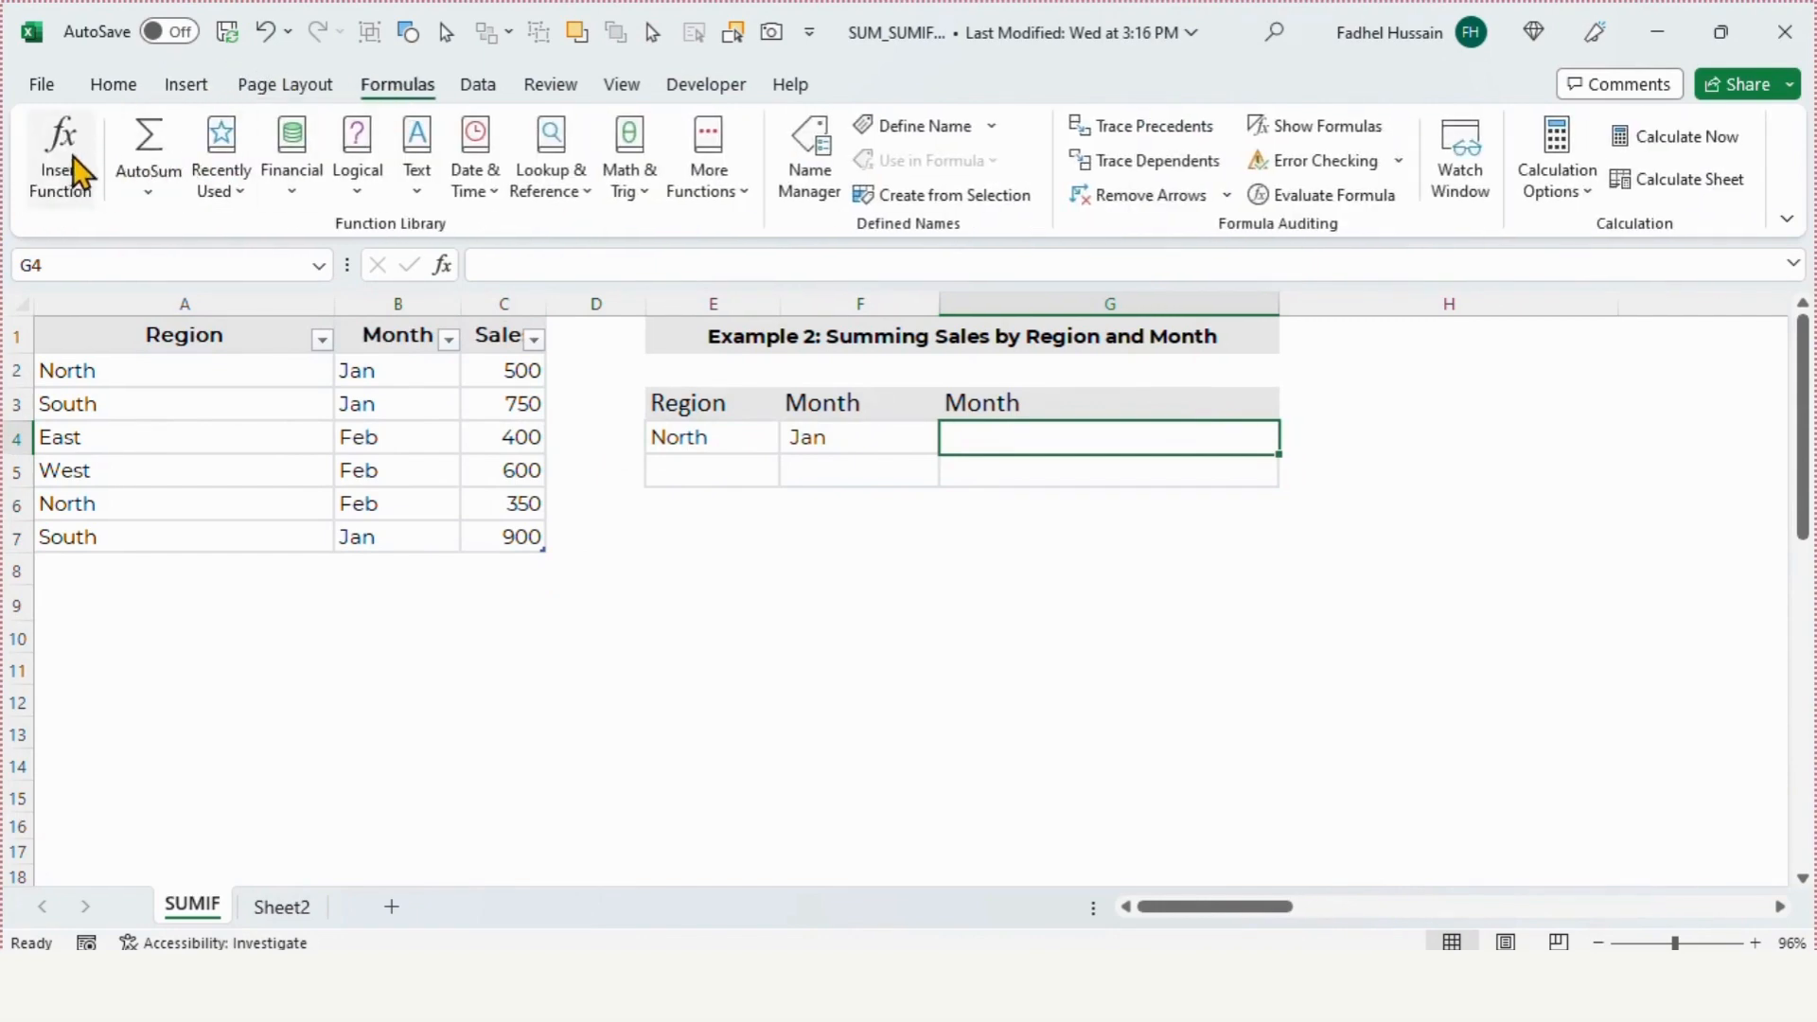
{"action": "left_click", "coordinate": [61, 157]}
{"action": "double_click", "coordinate": [1091, 660]}
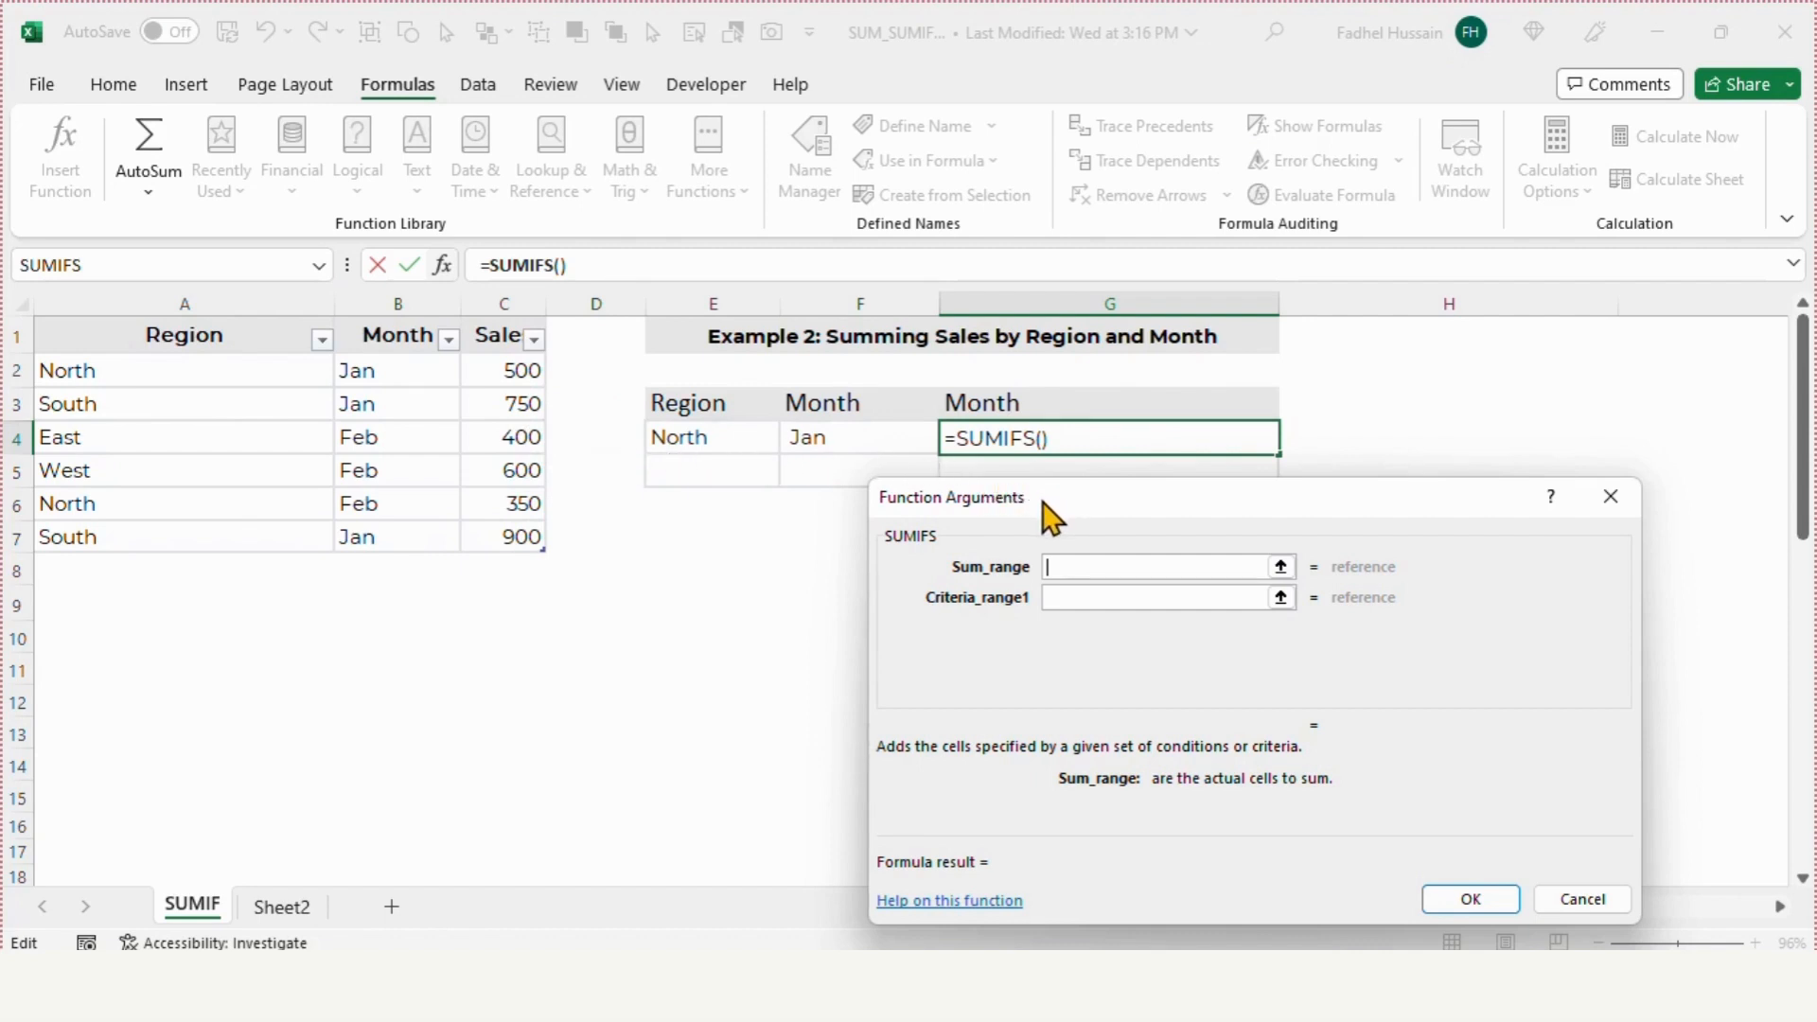
{"action": "left_click_drag", "start_coordinate": [1050, 516], "coordinate": [772, 516]}
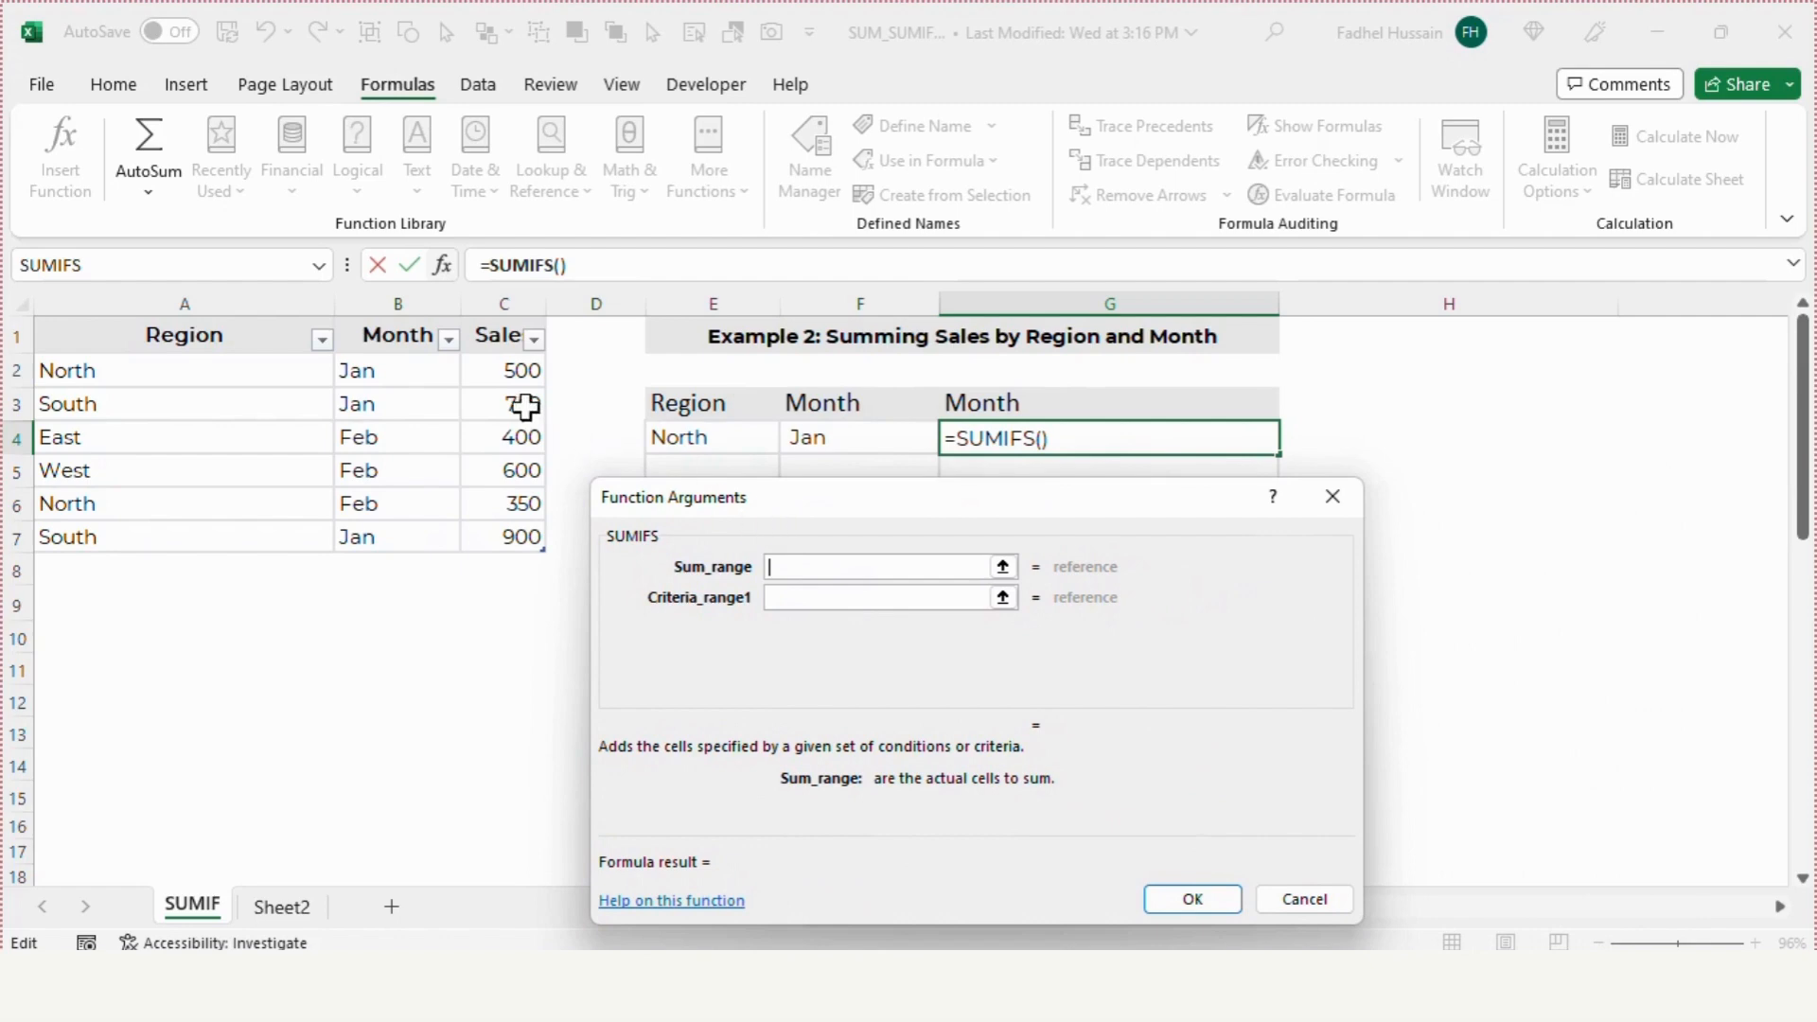
{"action": "left_click_drag", "start_coordinate": [493, 375], "coordinate": [489, 532]}
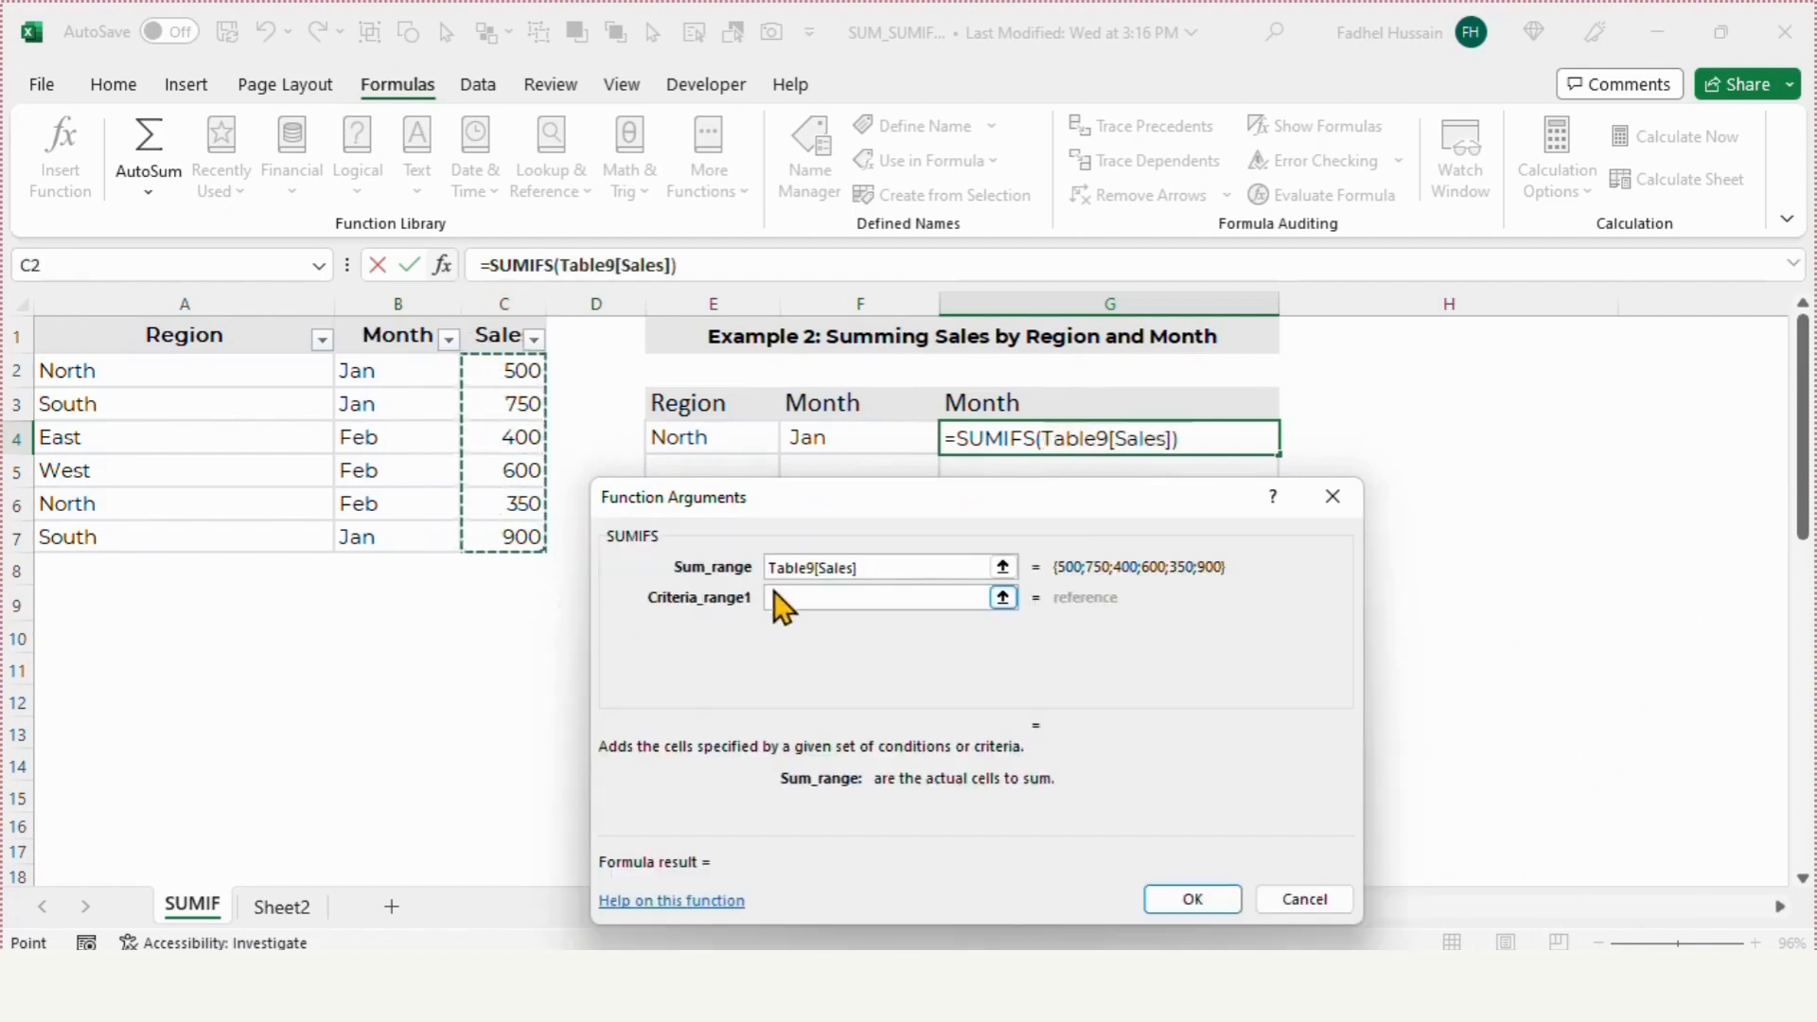
Set the G4 SUMIFS function's first criteria range to the Region column and its first criterion to E4.
{"action": "left_click", "coordinate": [828, 598]}
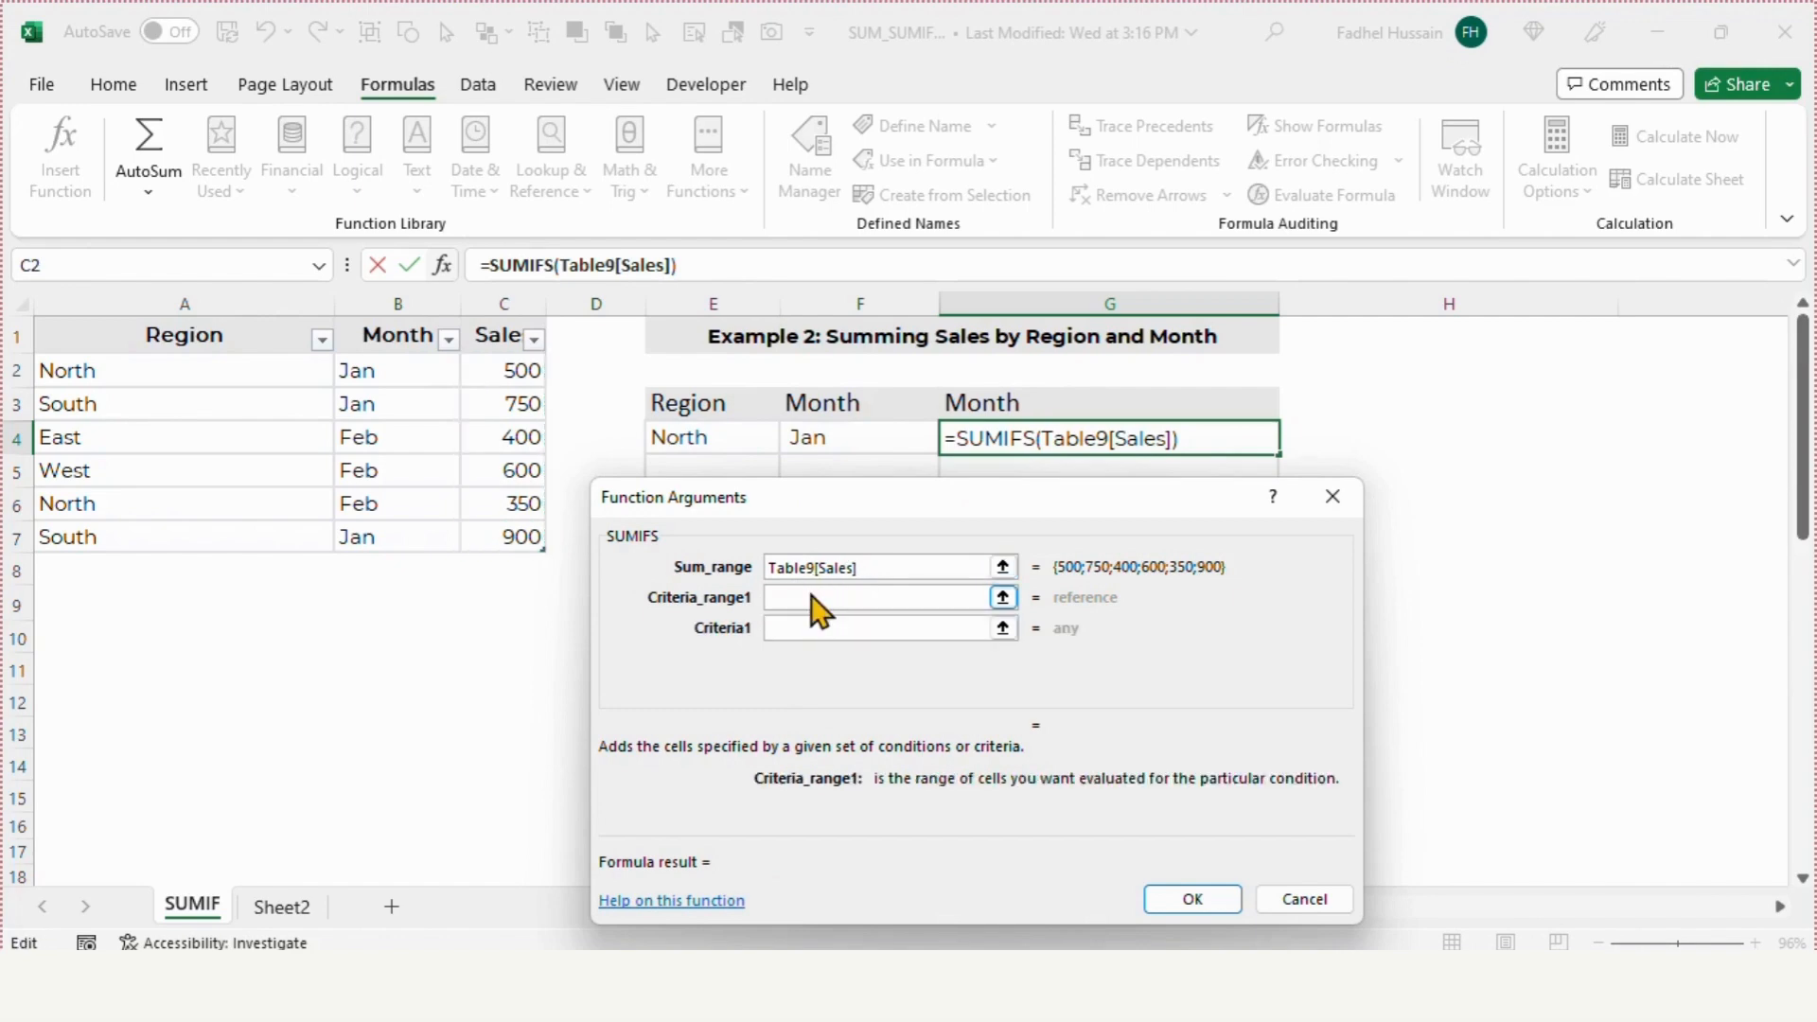
{"action": "left_click_drag", "start_coordinate": [243, 360], "coordinate": [236, 541]}
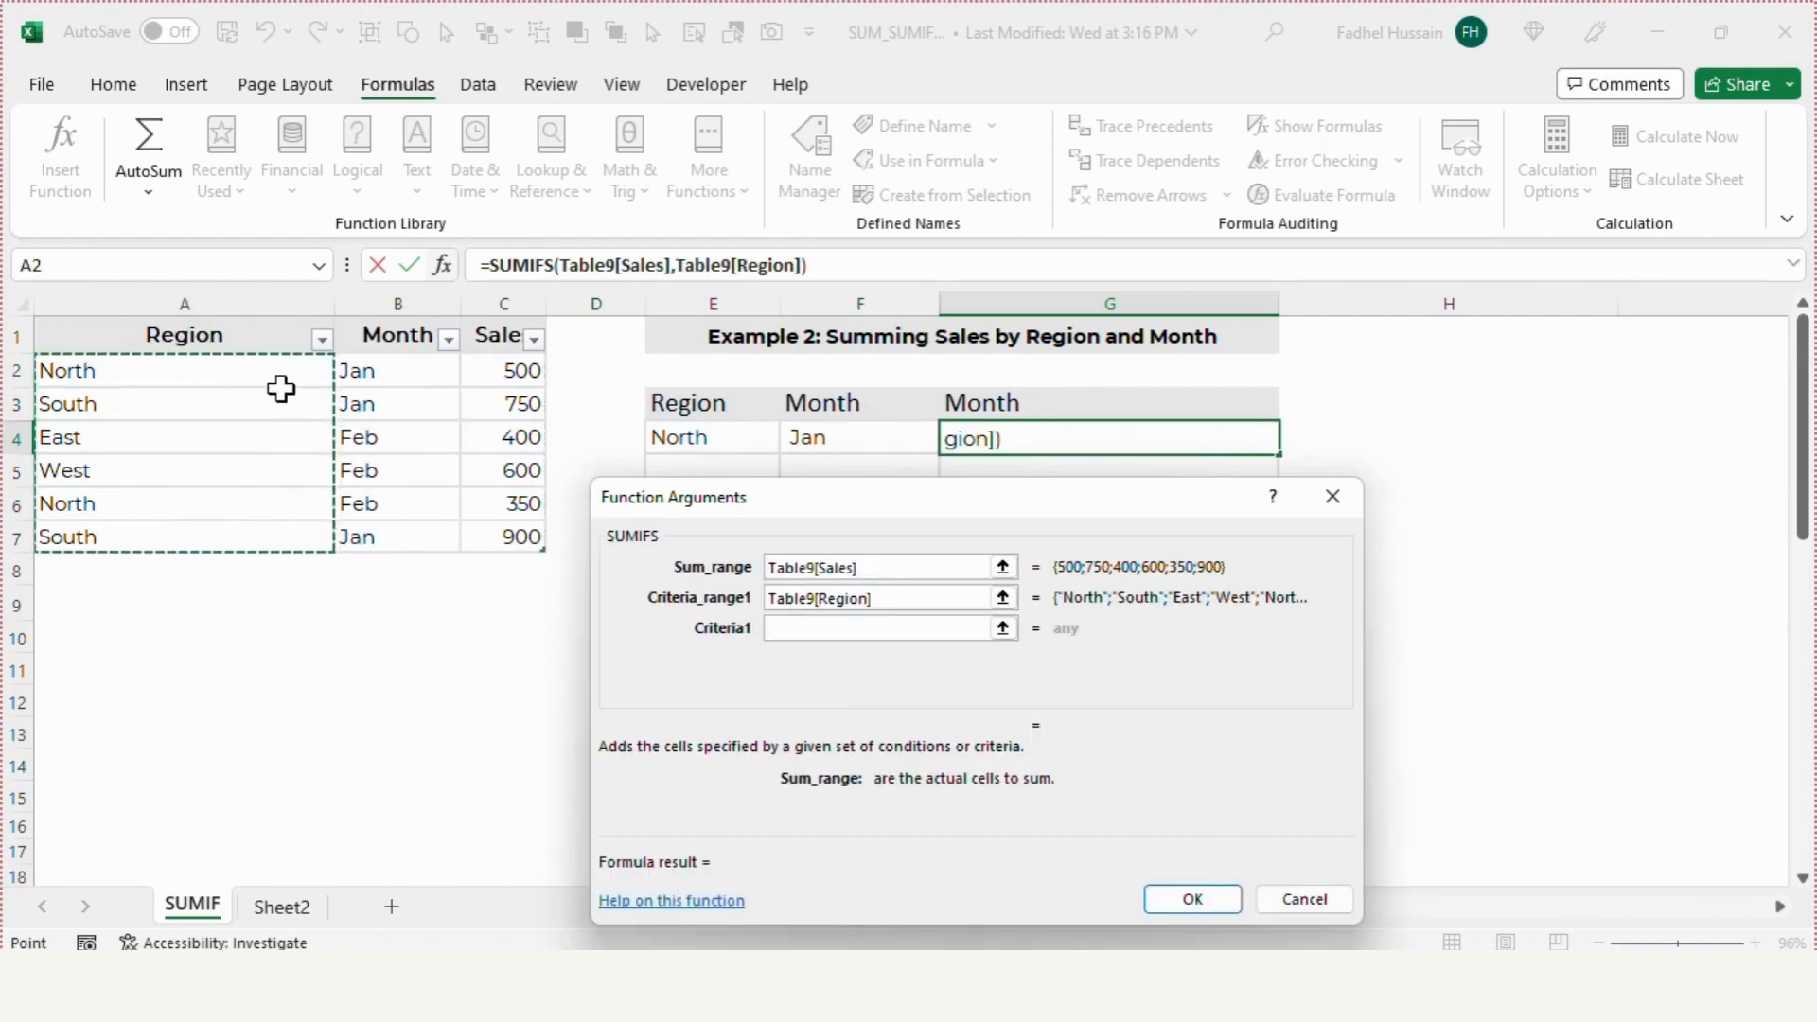
{"action": "left_click", "coordinate": [790, 627]}
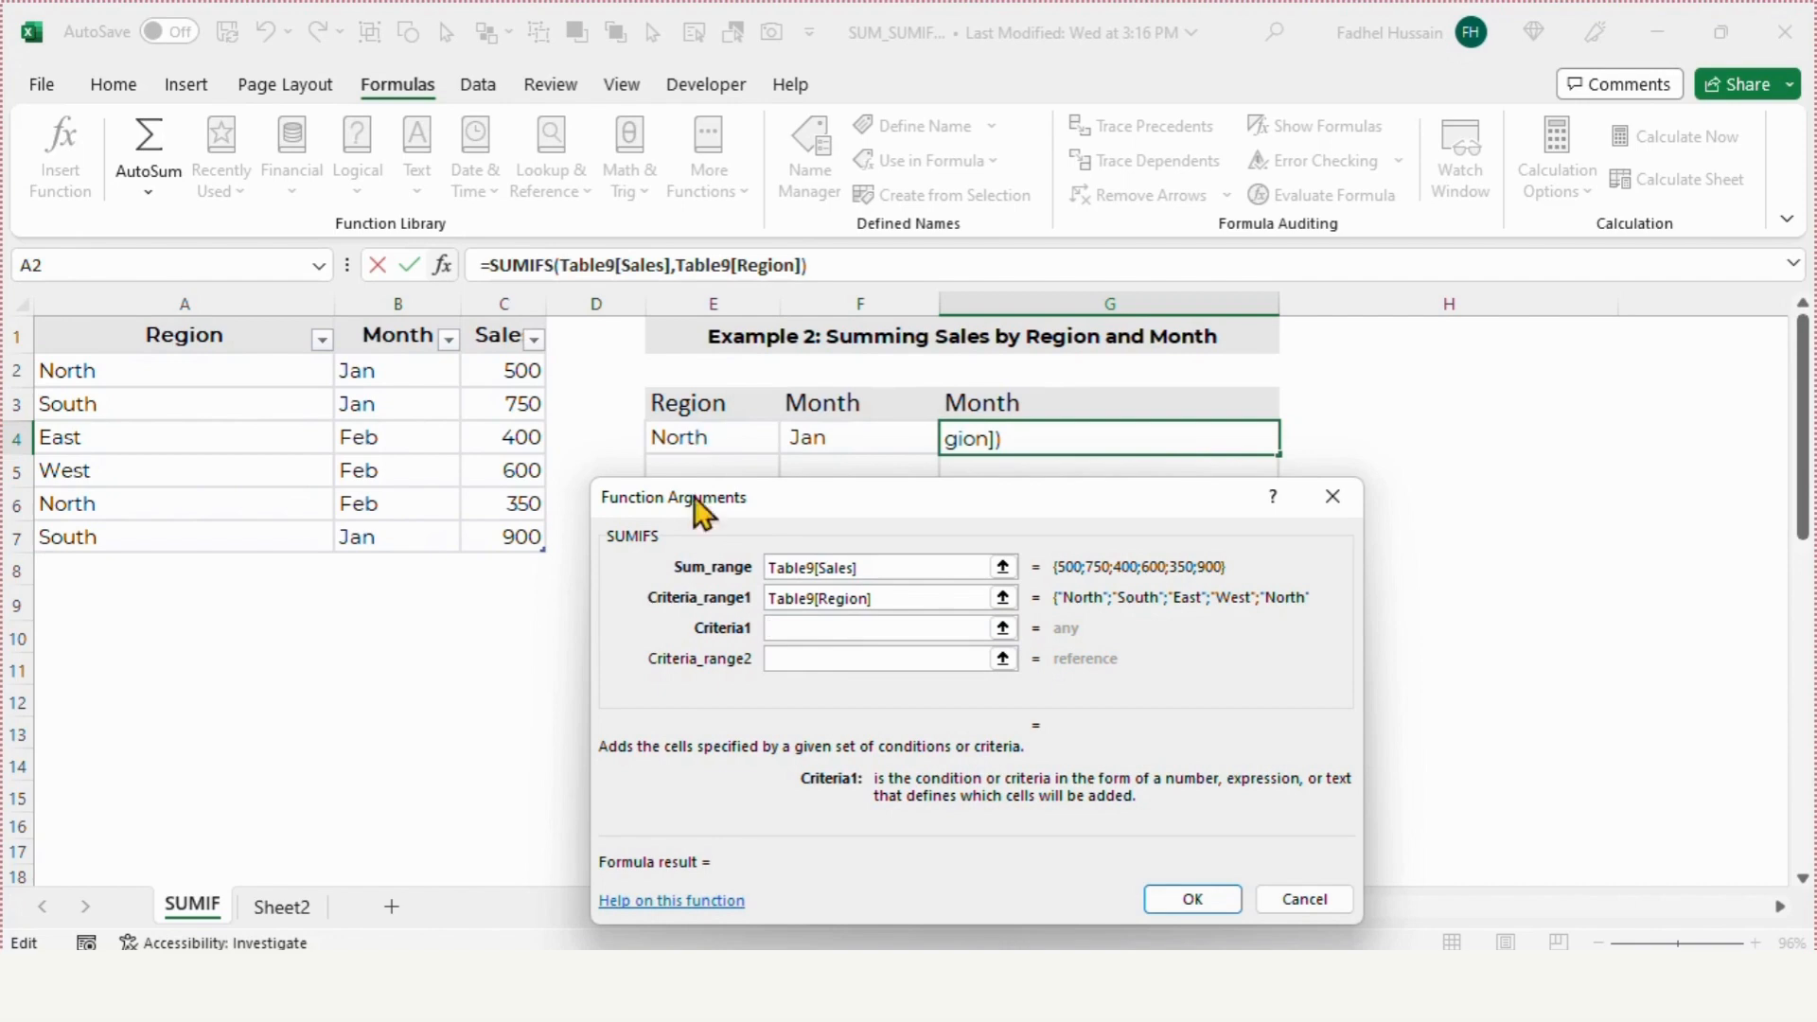
{"action": "left_click", "coordinate": [719, 442]}
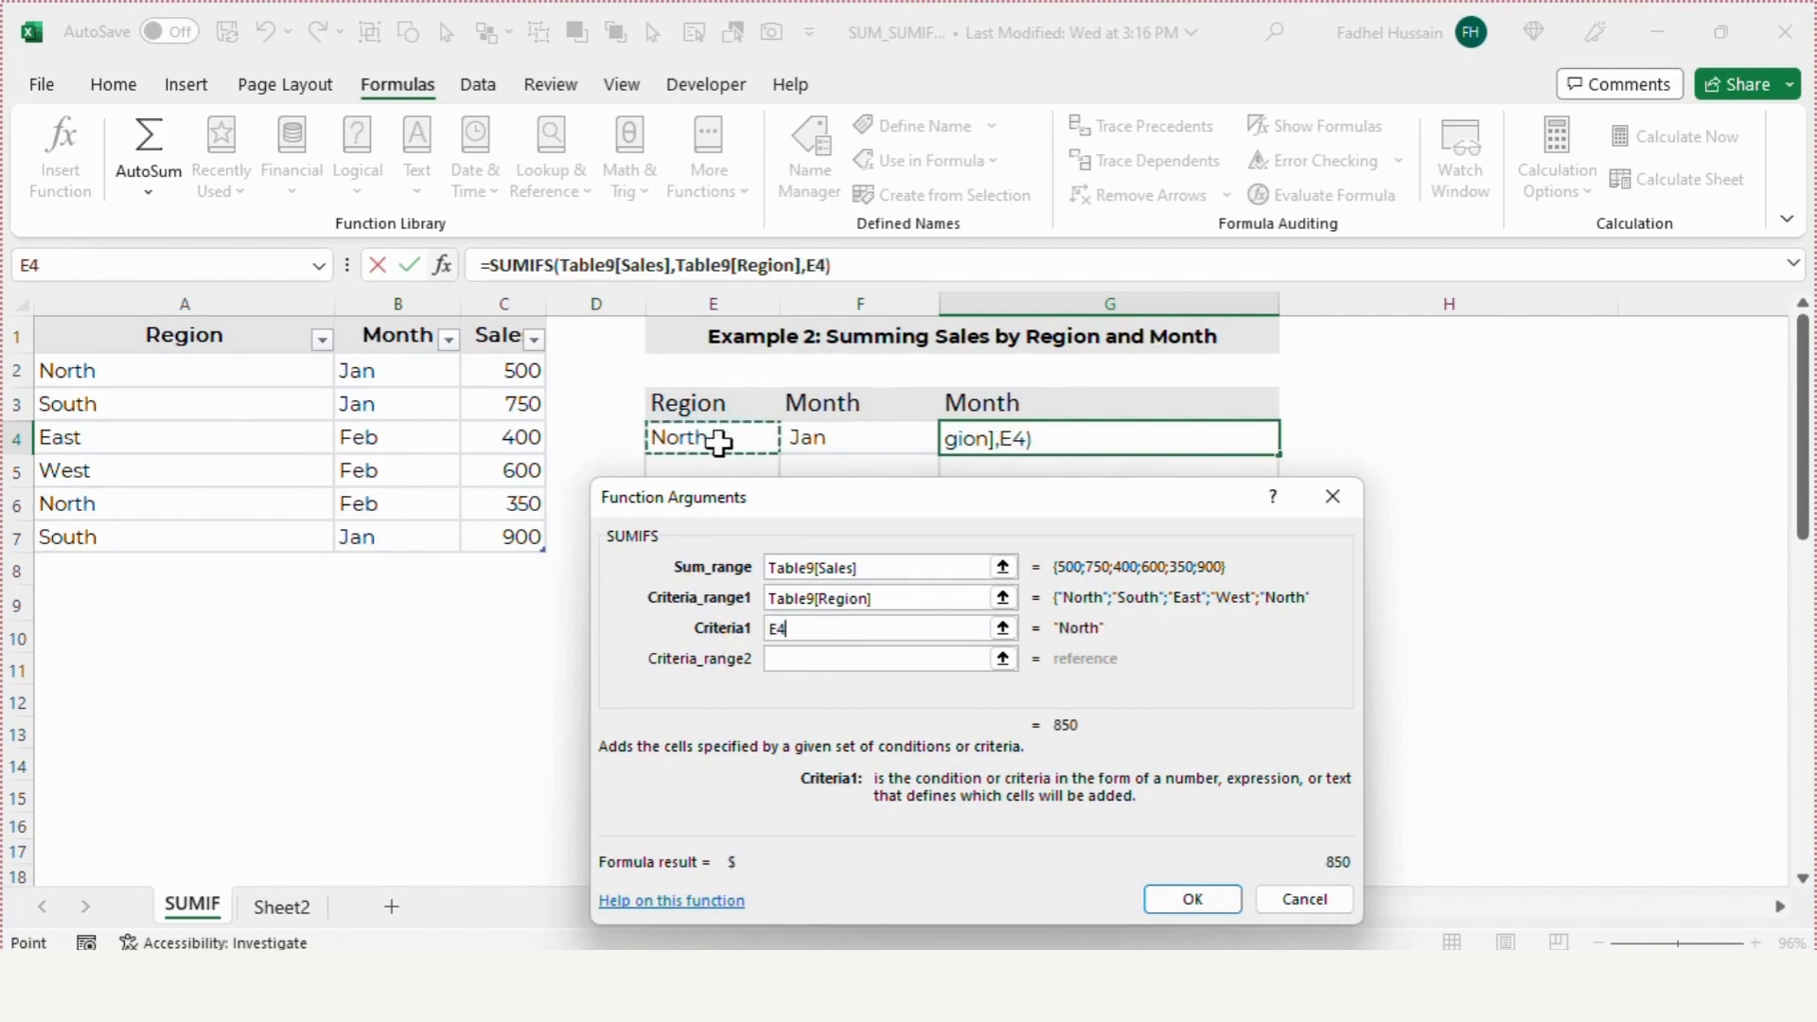
Complete the G4 SUMIFS with the Month column as second criteria range and F4 as second criterion.
{"action": "left_click", "coordinate": [806, 659]}
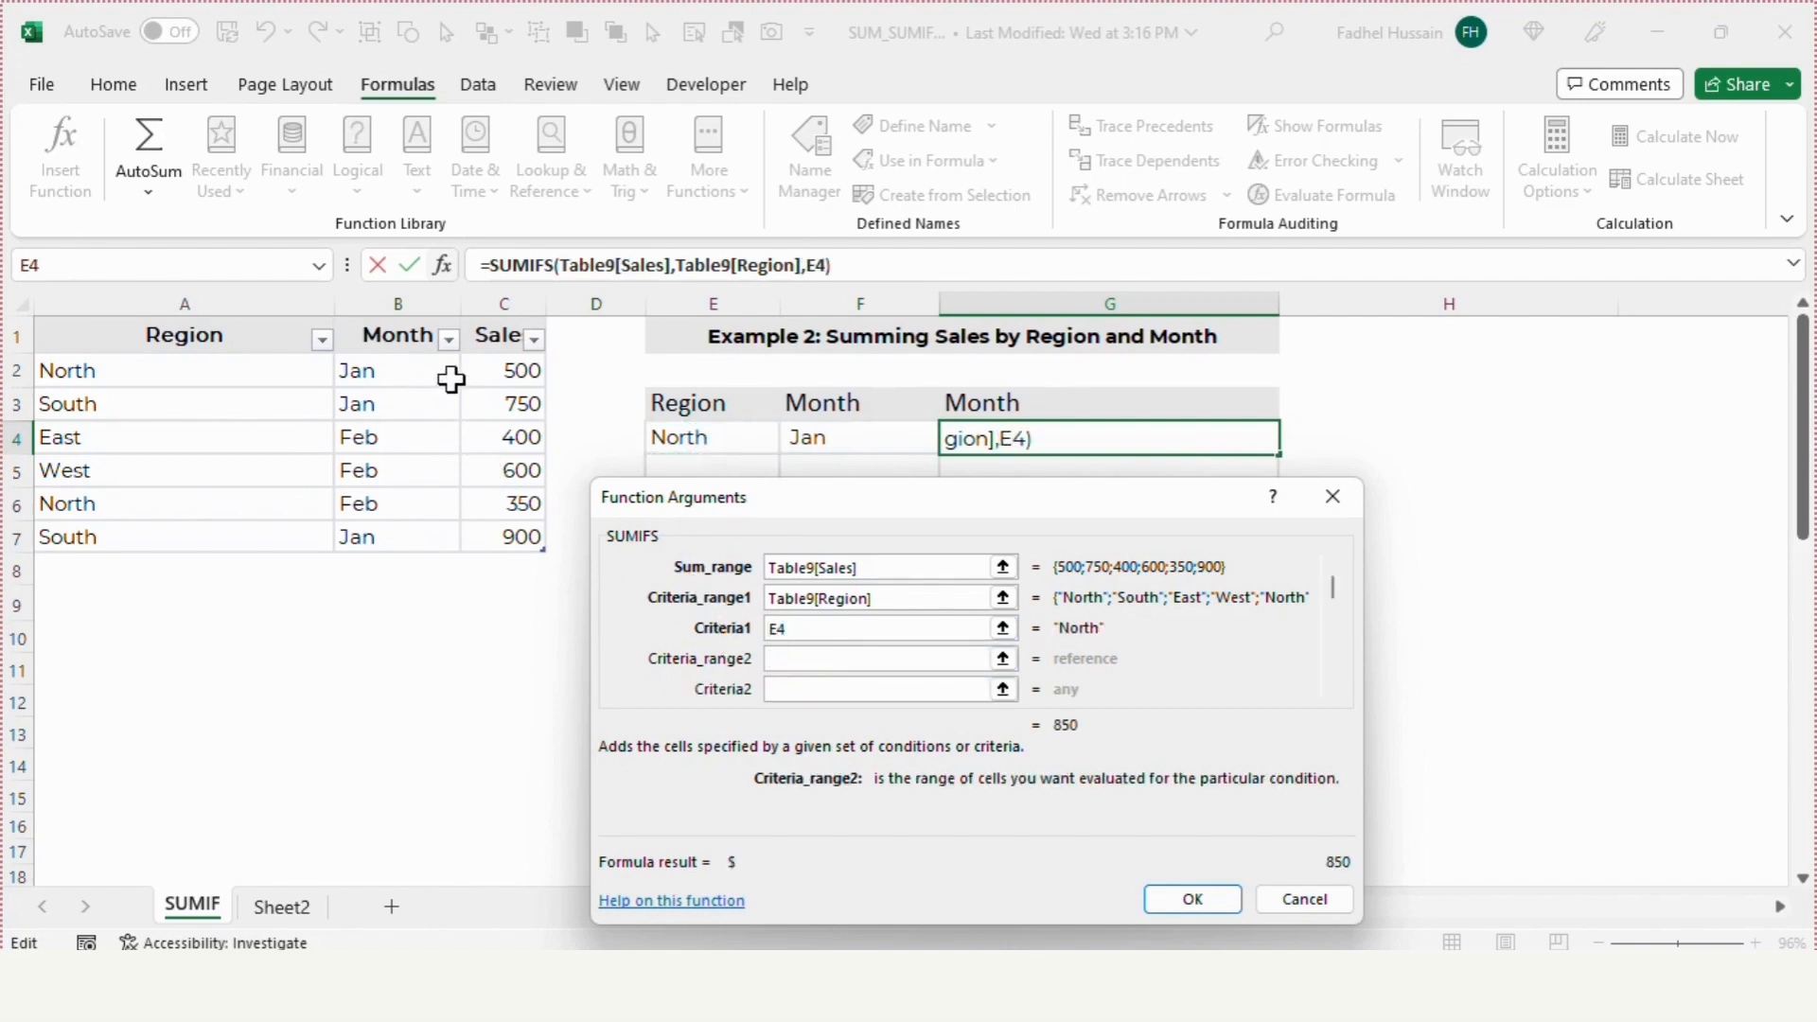
{"action": "left_click_drag", "start_coordinate": [425, 372], "coordinate": [426, 532]}
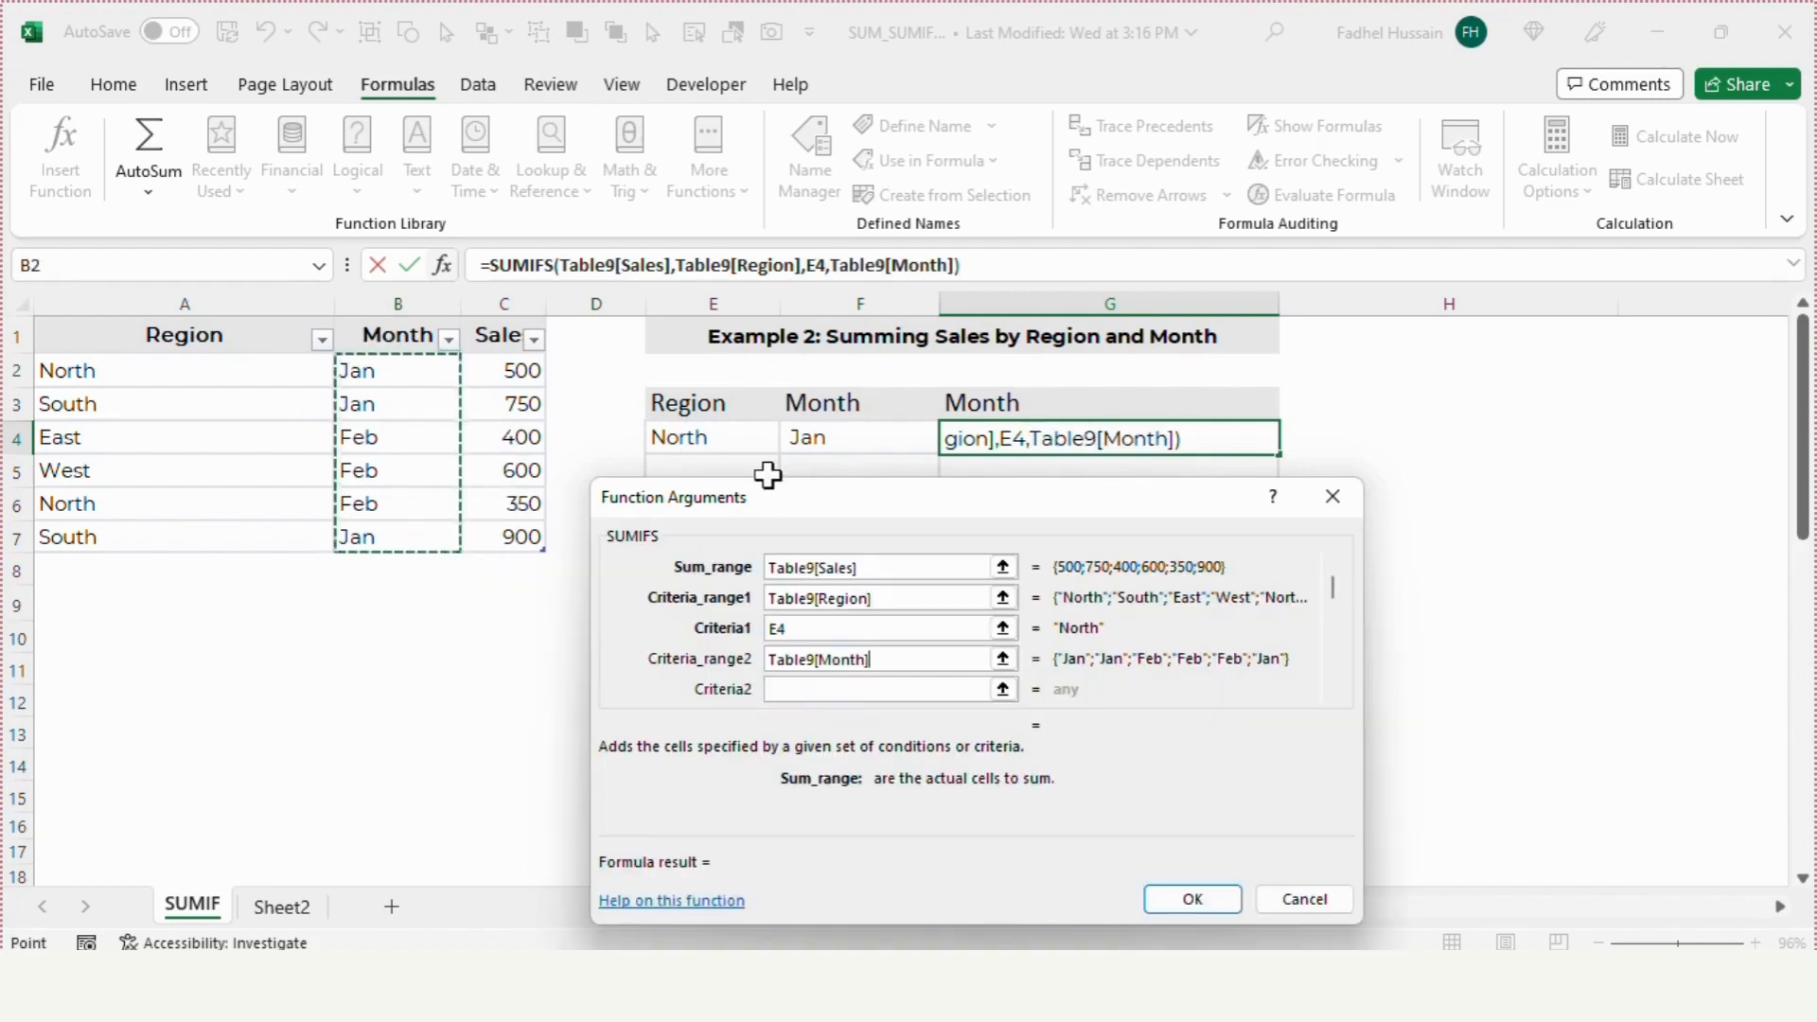
{"action": "left_click", "coordinate": [839, 690]}
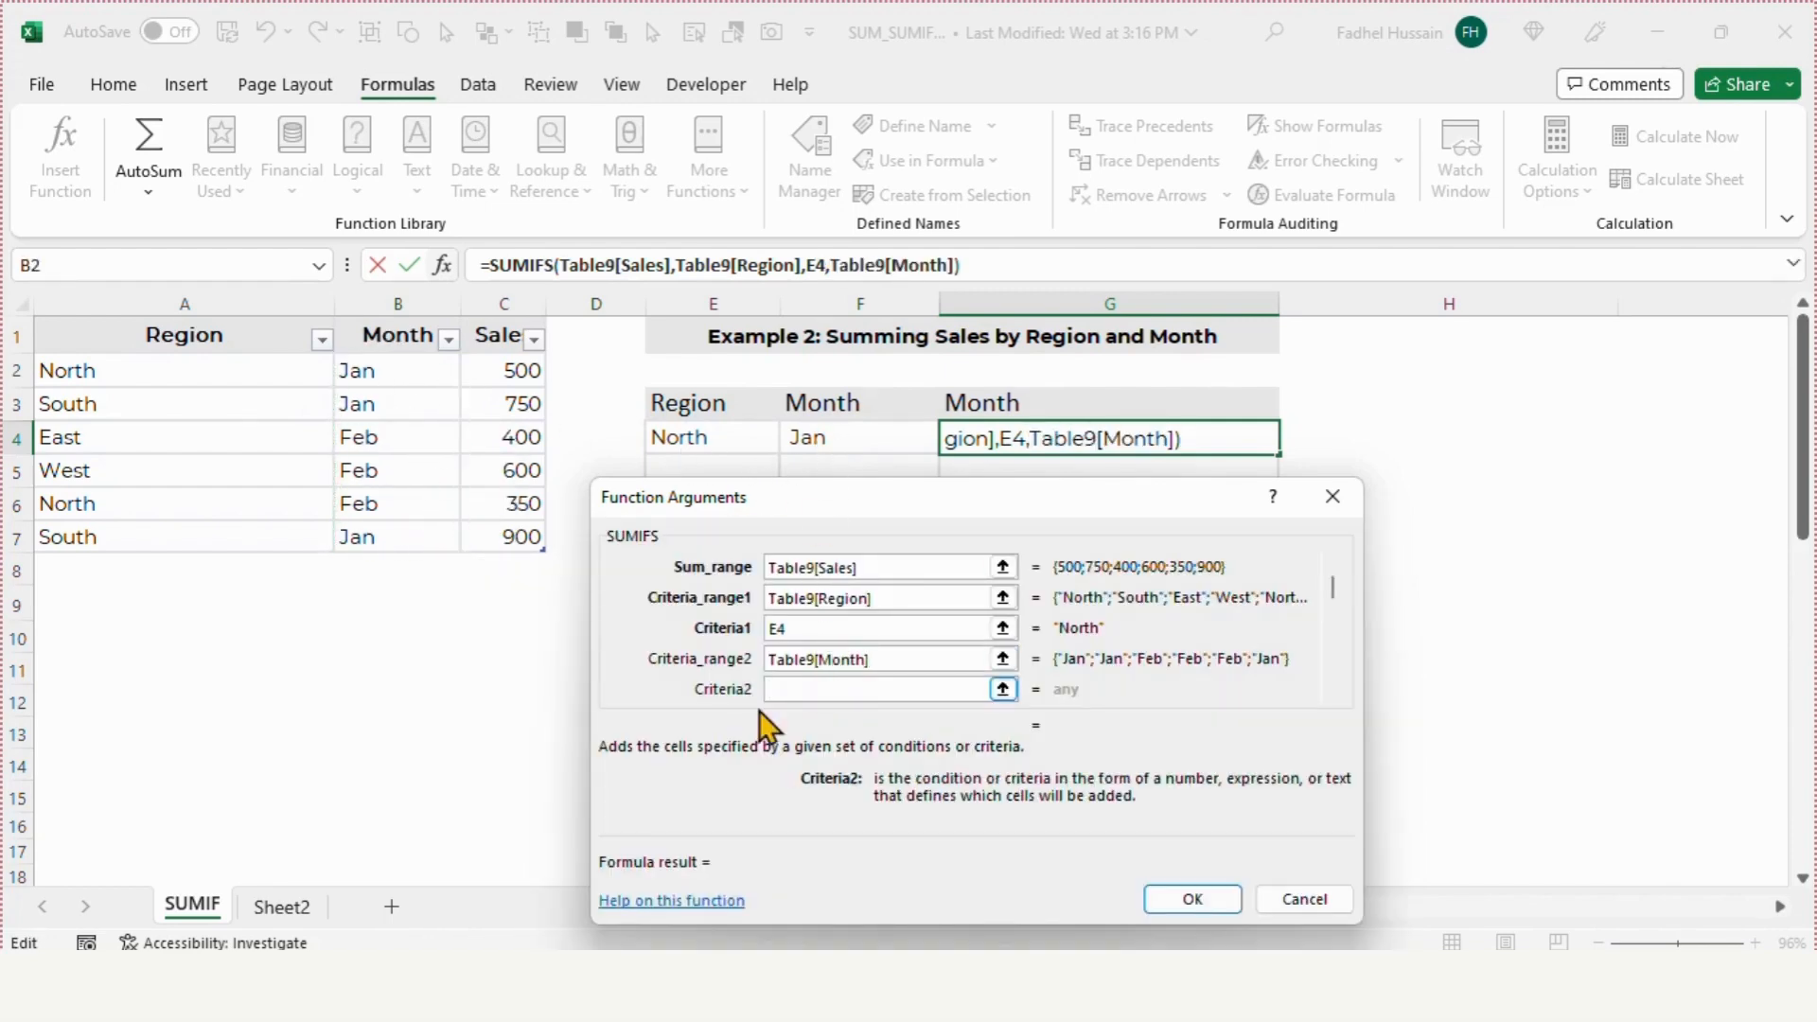
{"action": "left_click", "coordinate": [829, 438]}
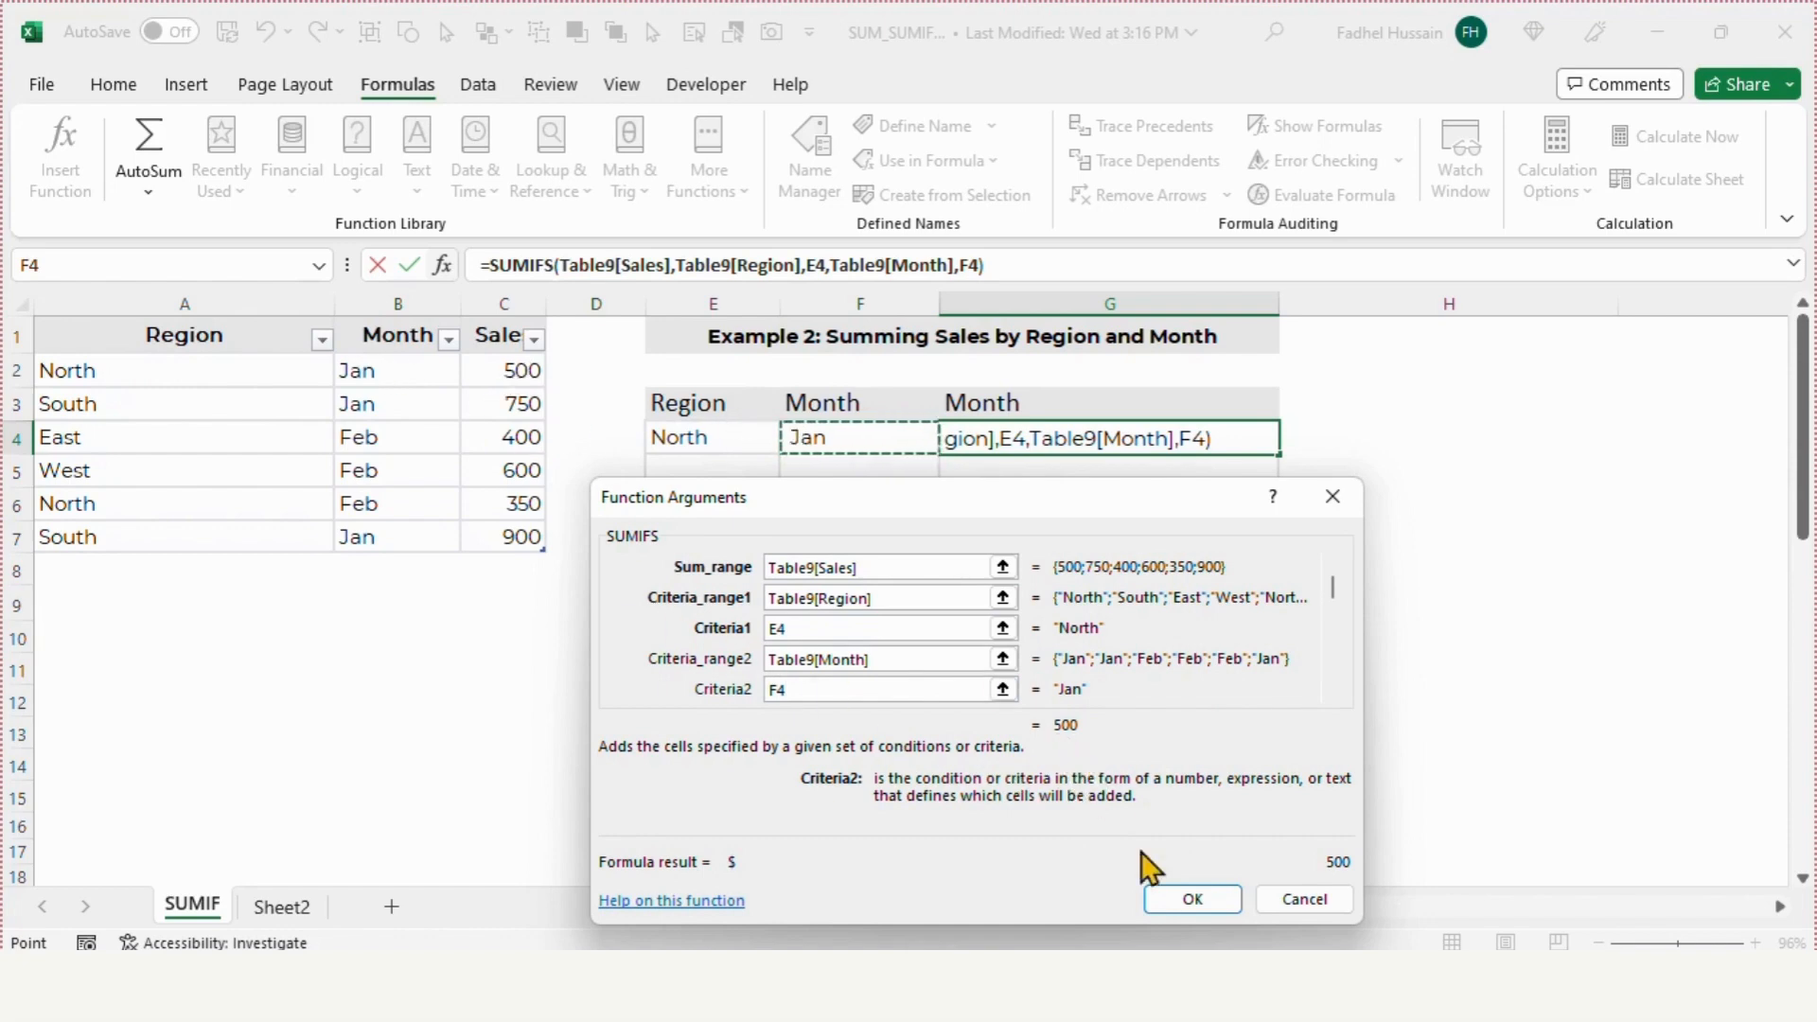
{"action": "left_click", "coordinate": [1188, 899]}
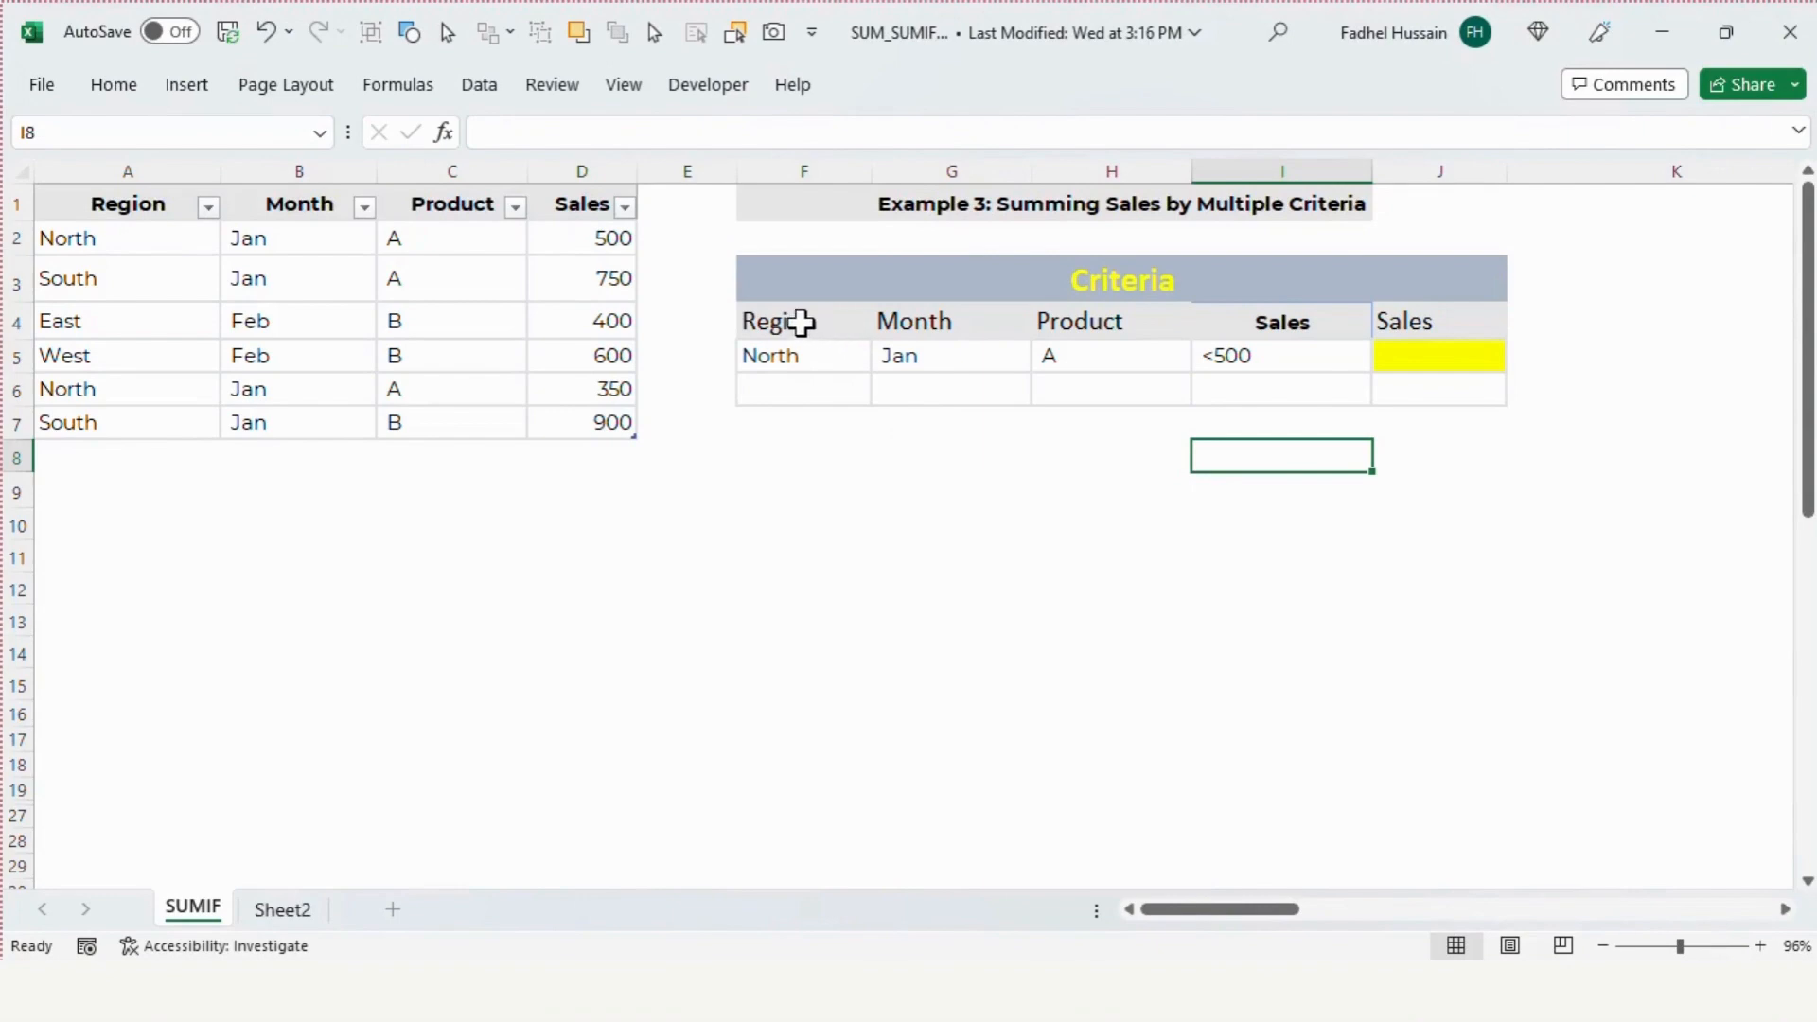
Review the Example 3 table's column headers and the Region, Month, Product and Sales criteria in F4:I5.
{"action": "left_click", "coordinate": [242, 201]}
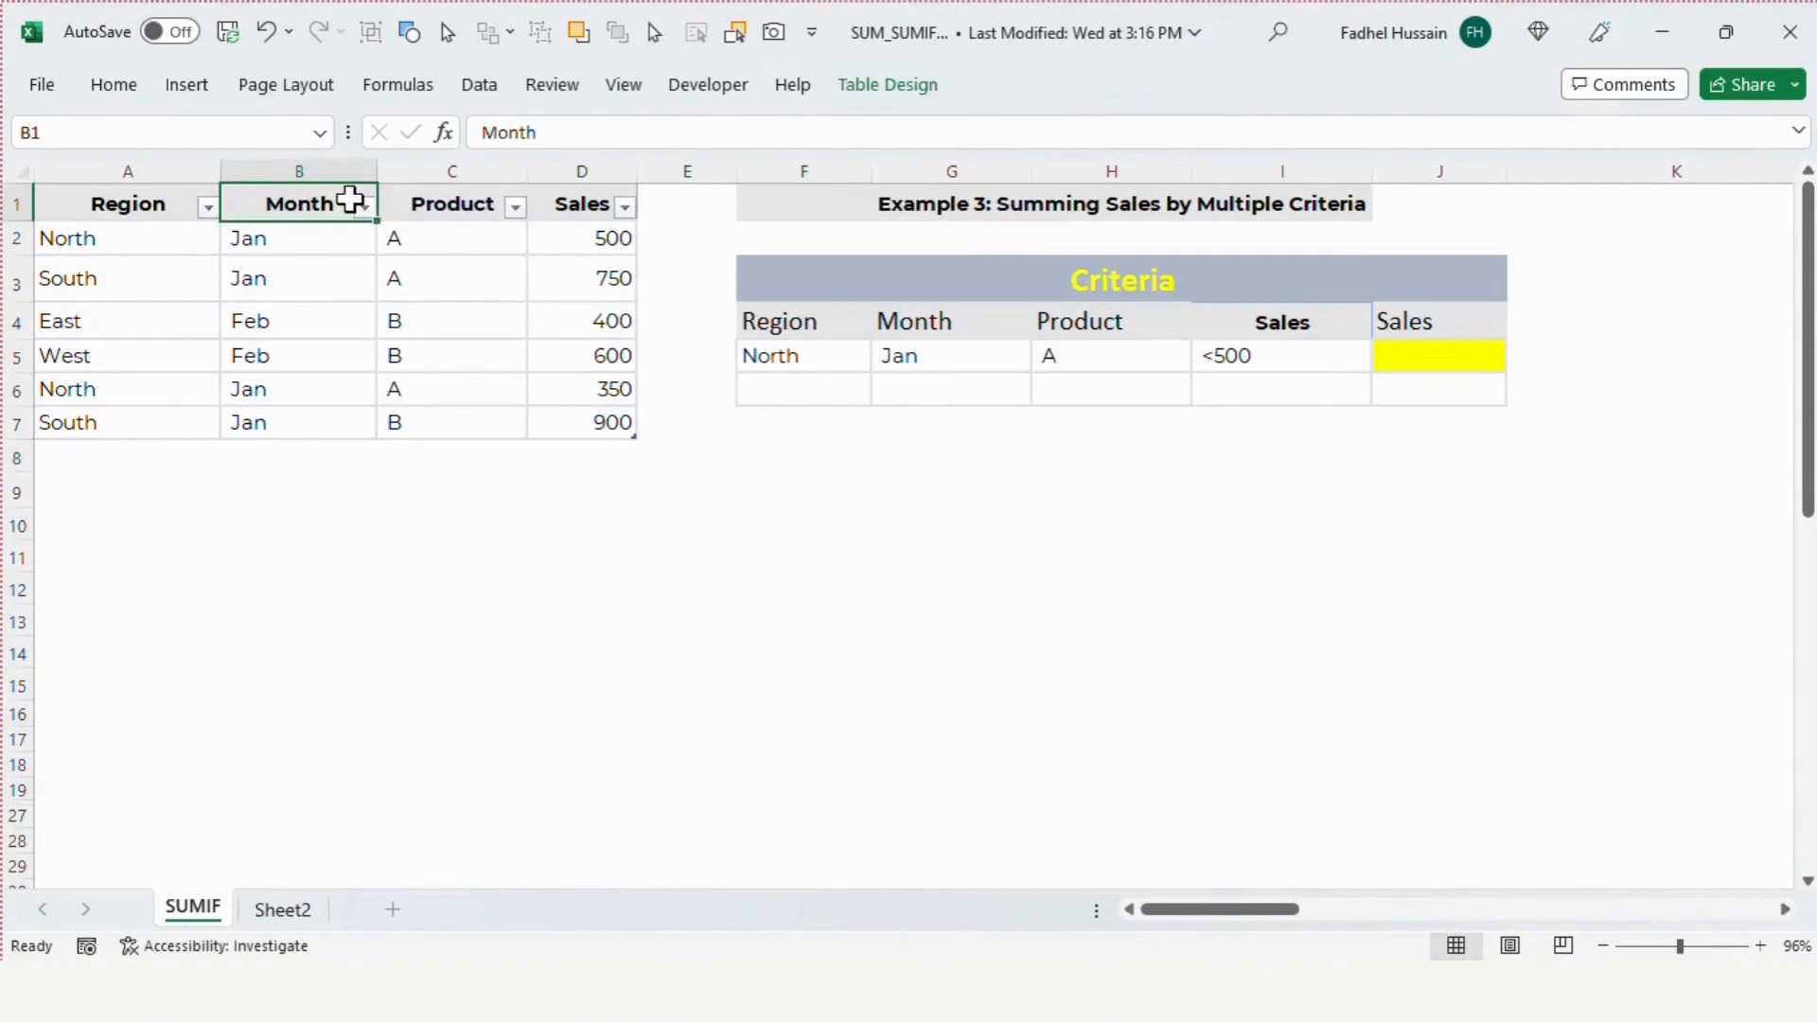
{"action": "left_click", "coordinate": [417, 203]}
{"action": "left_click", "coordinate": [582, 198]}
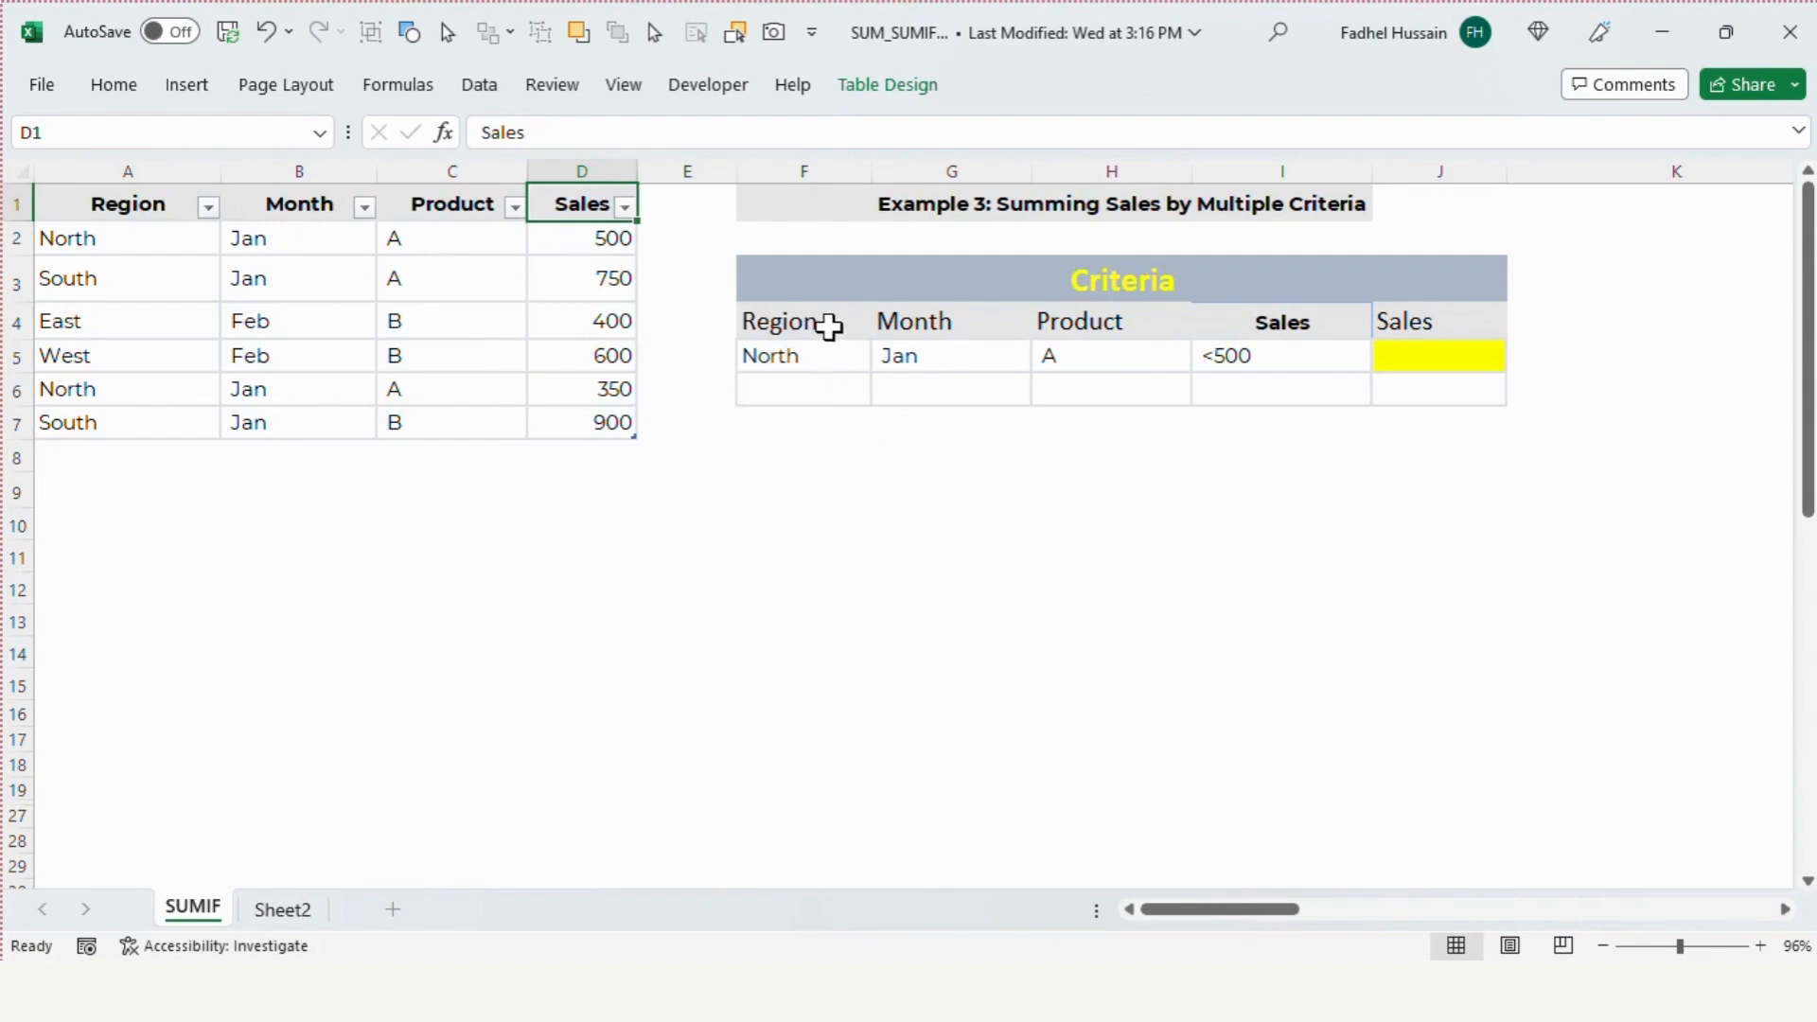
{"action": "left_click", "coordinate": [827, 324]}
{"action": "left_click", "coordinate": [820, 365]}
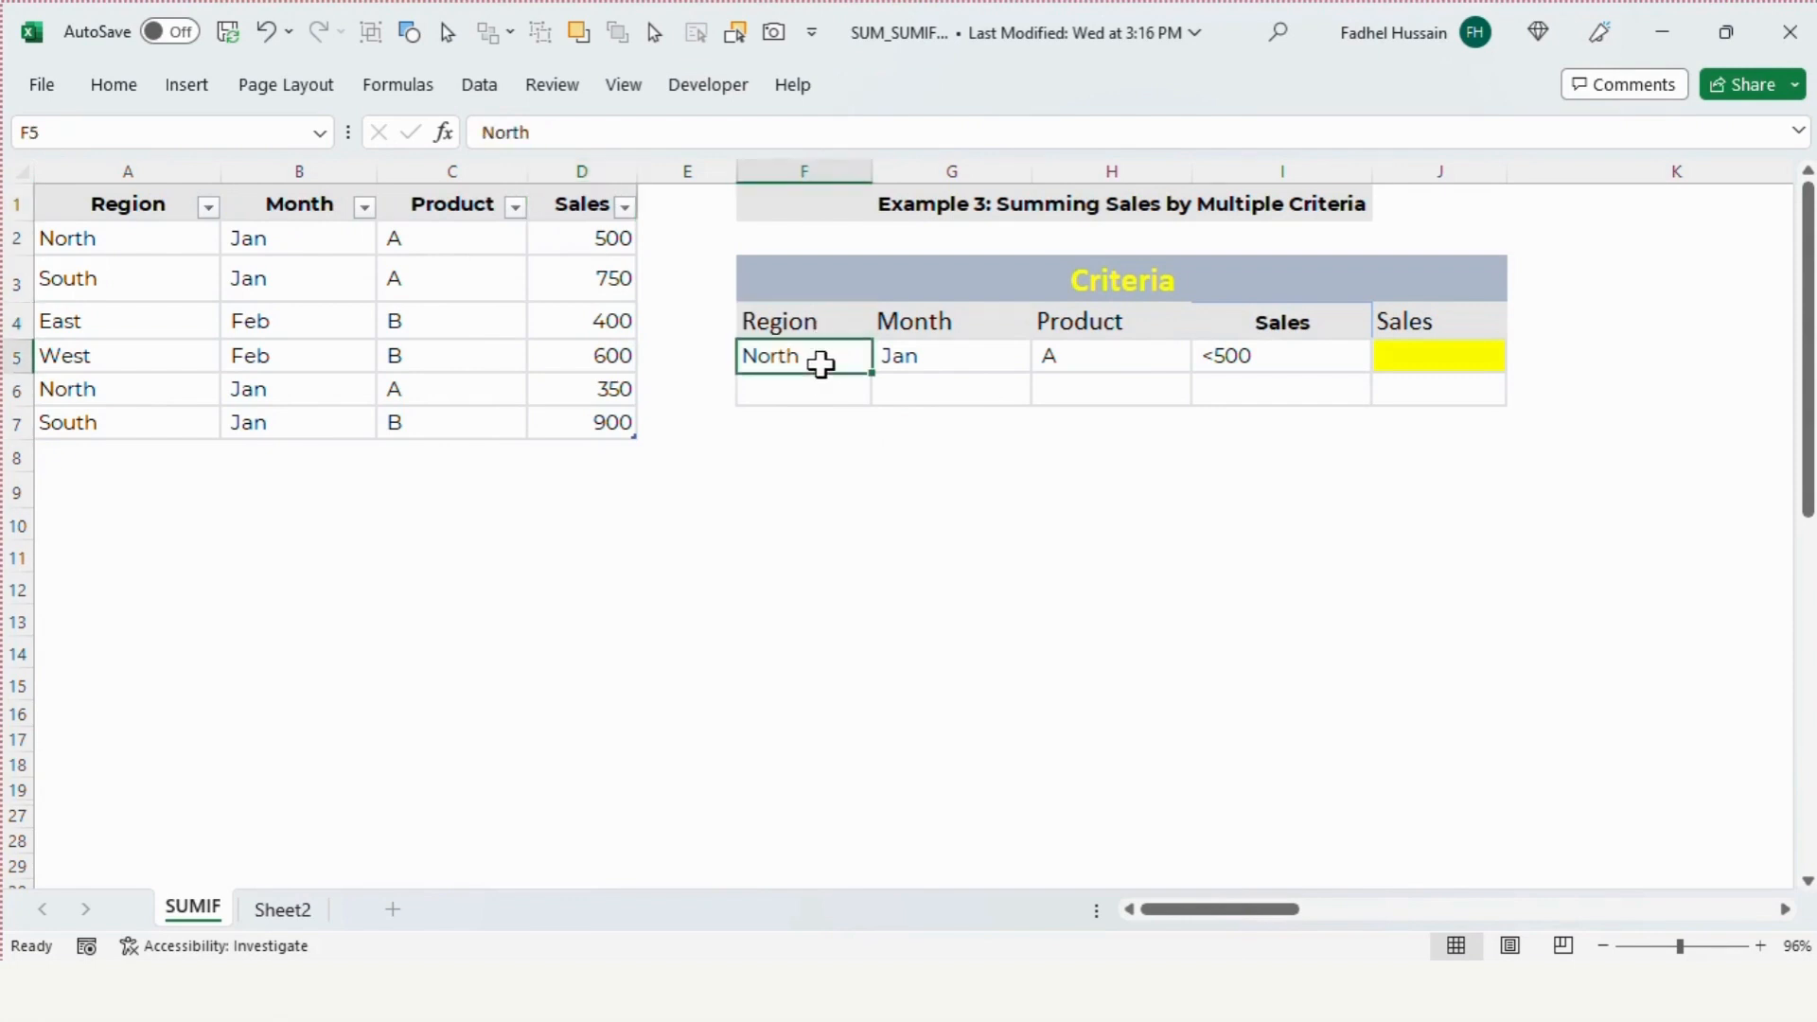
{"action": "left_click", "coordinate": [891, 332]}
{"action": "left_click", "coordinate": [900, 358]}
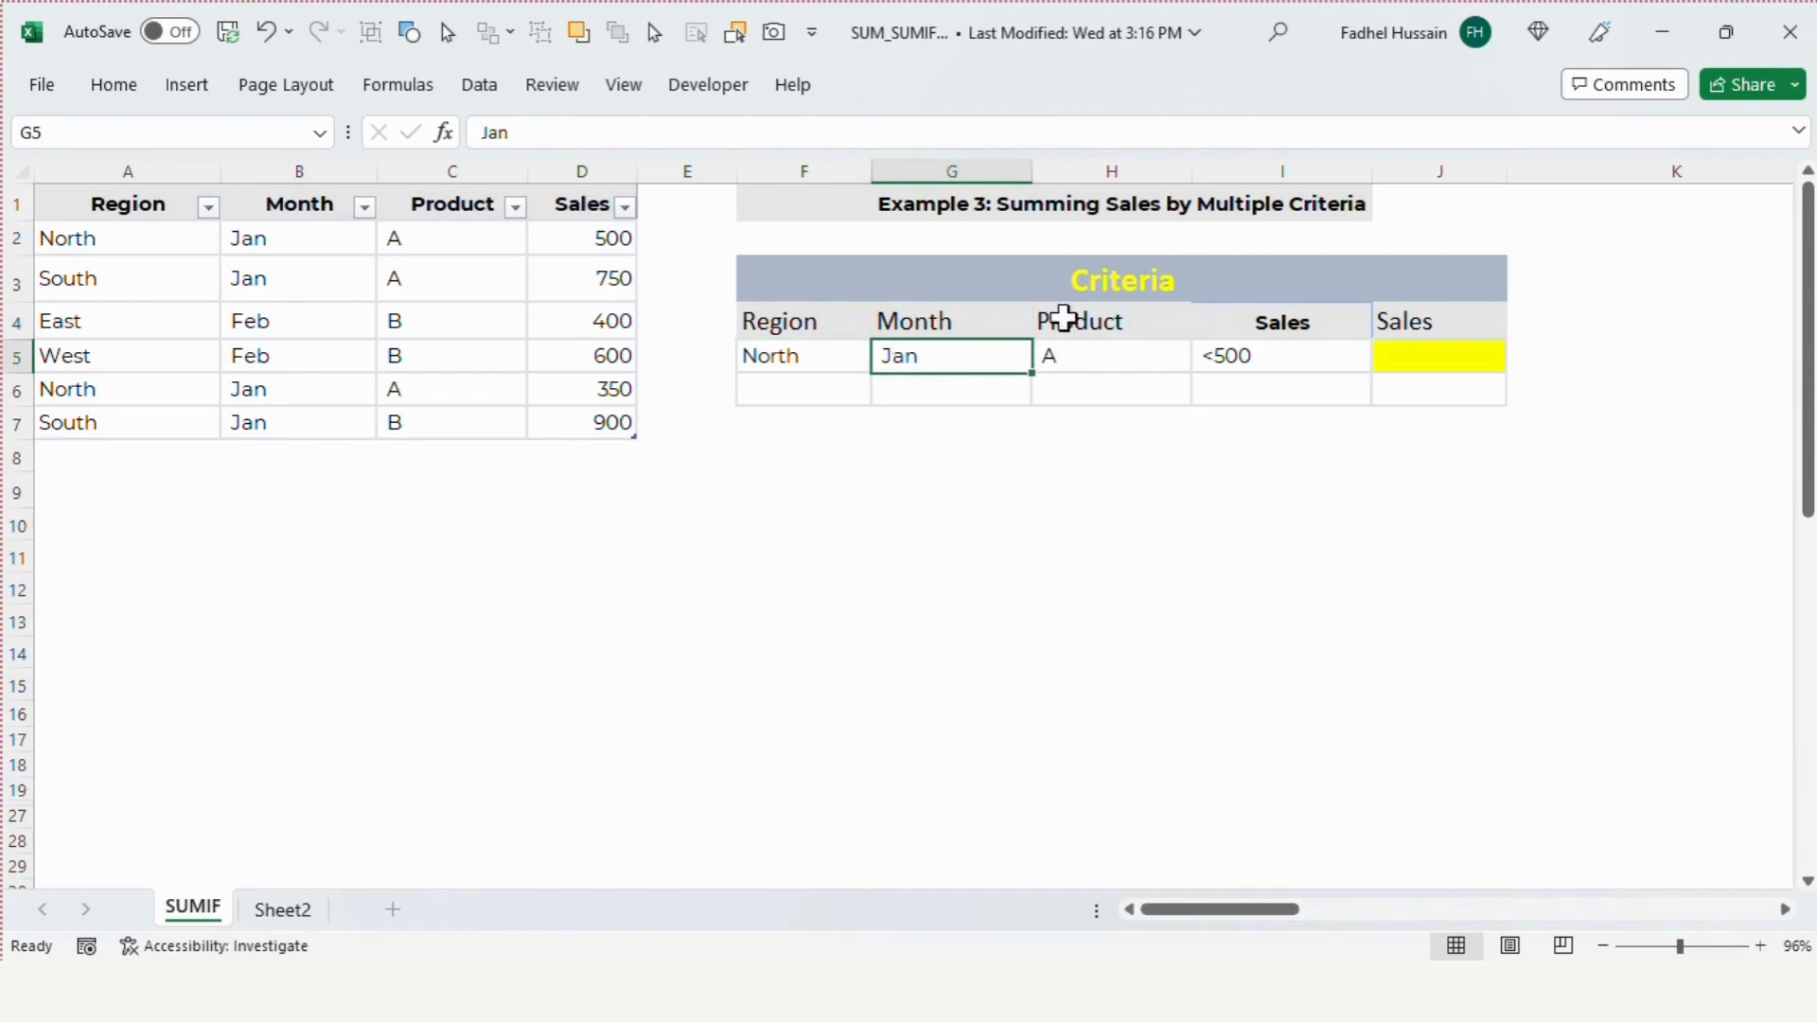
{"action": "left_click", "coordinate": [1079, 314]}
{"action": "left_click", "coordinate": [1076, 357]}
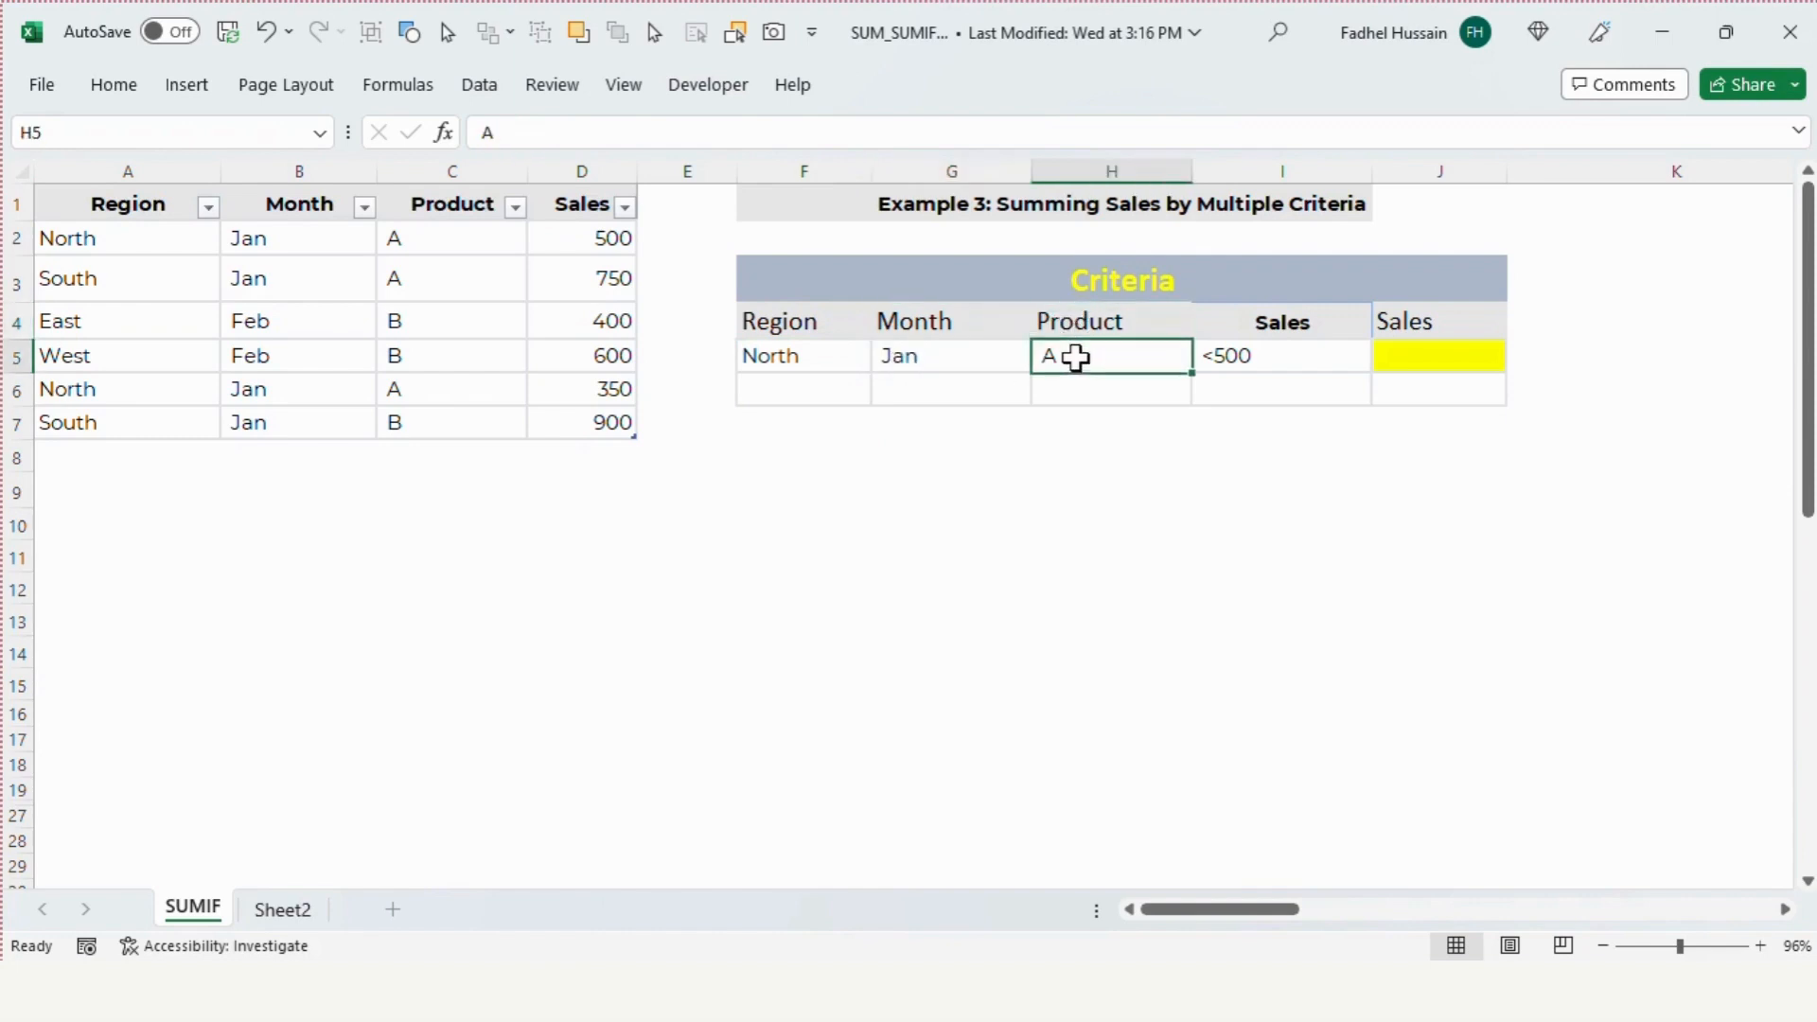
{"action": "left_click", "coordinate": [1249, 322]}
{"action": "left_click", "coordinate": [1249, 352]}
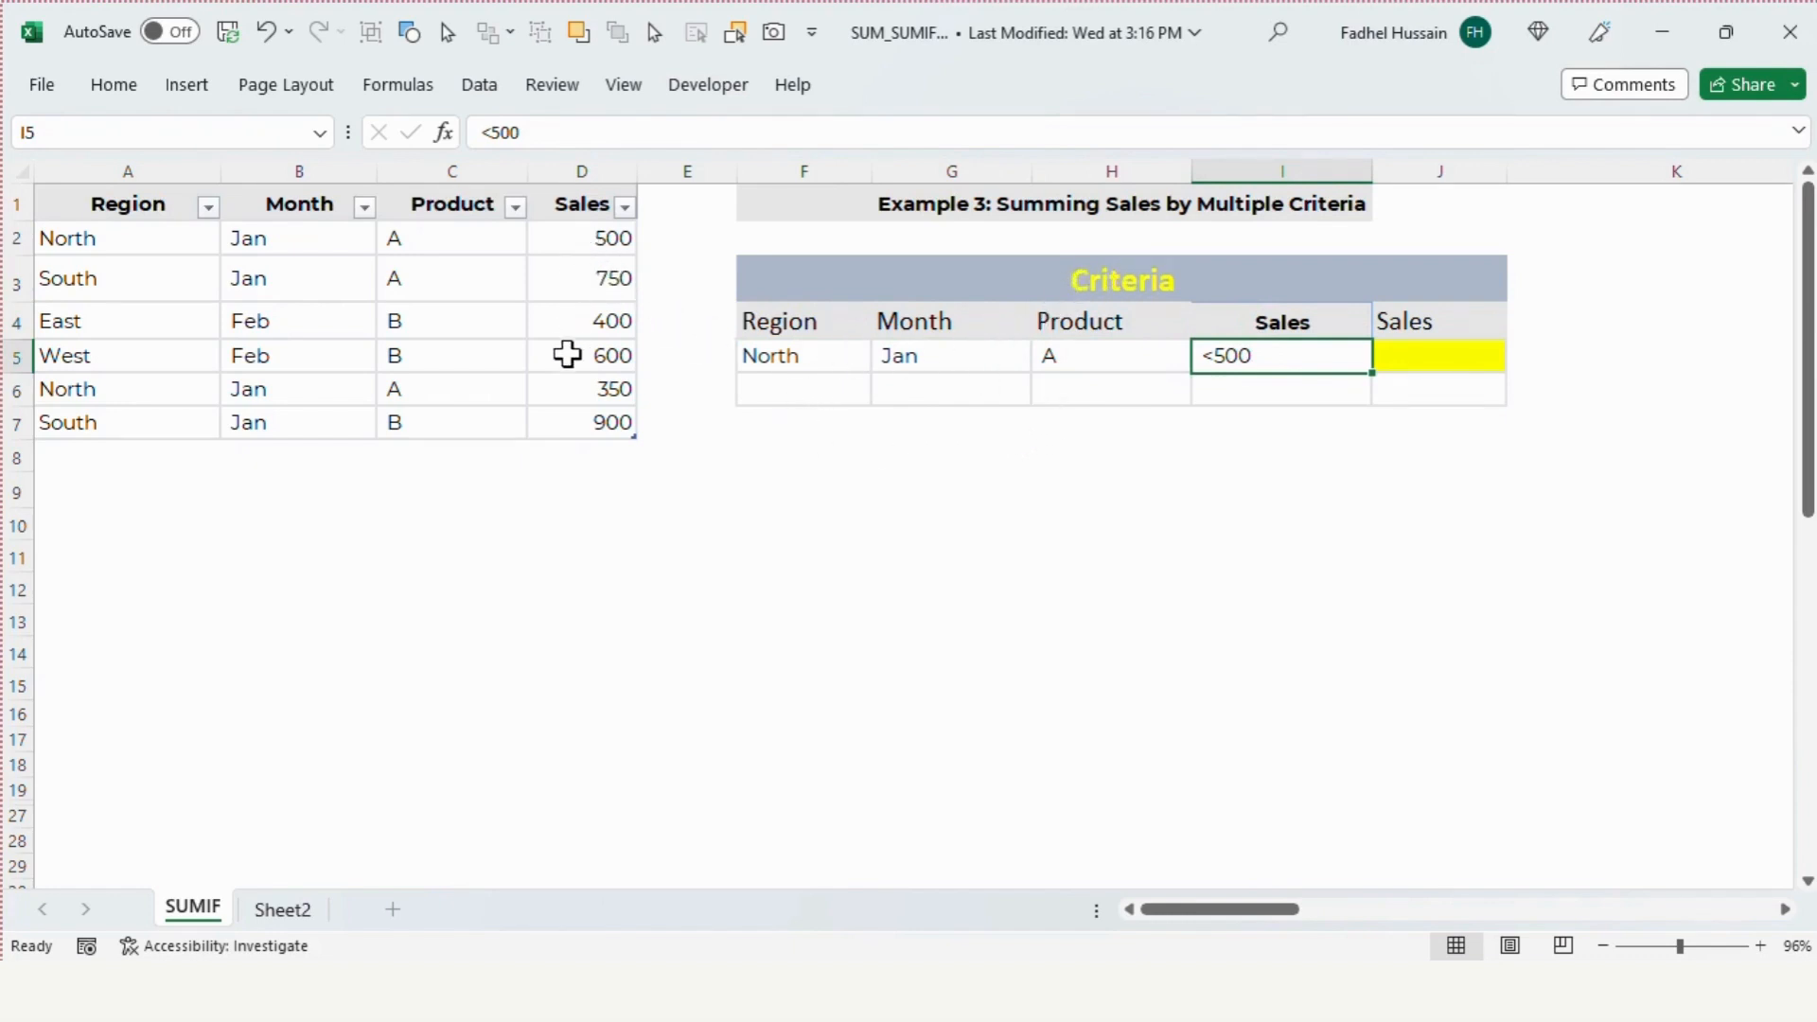
Compare the two North, Jan, product A rows of the table with the <500 sales criterion.
{"action": "left_click", "coordinate": [43, 238]}
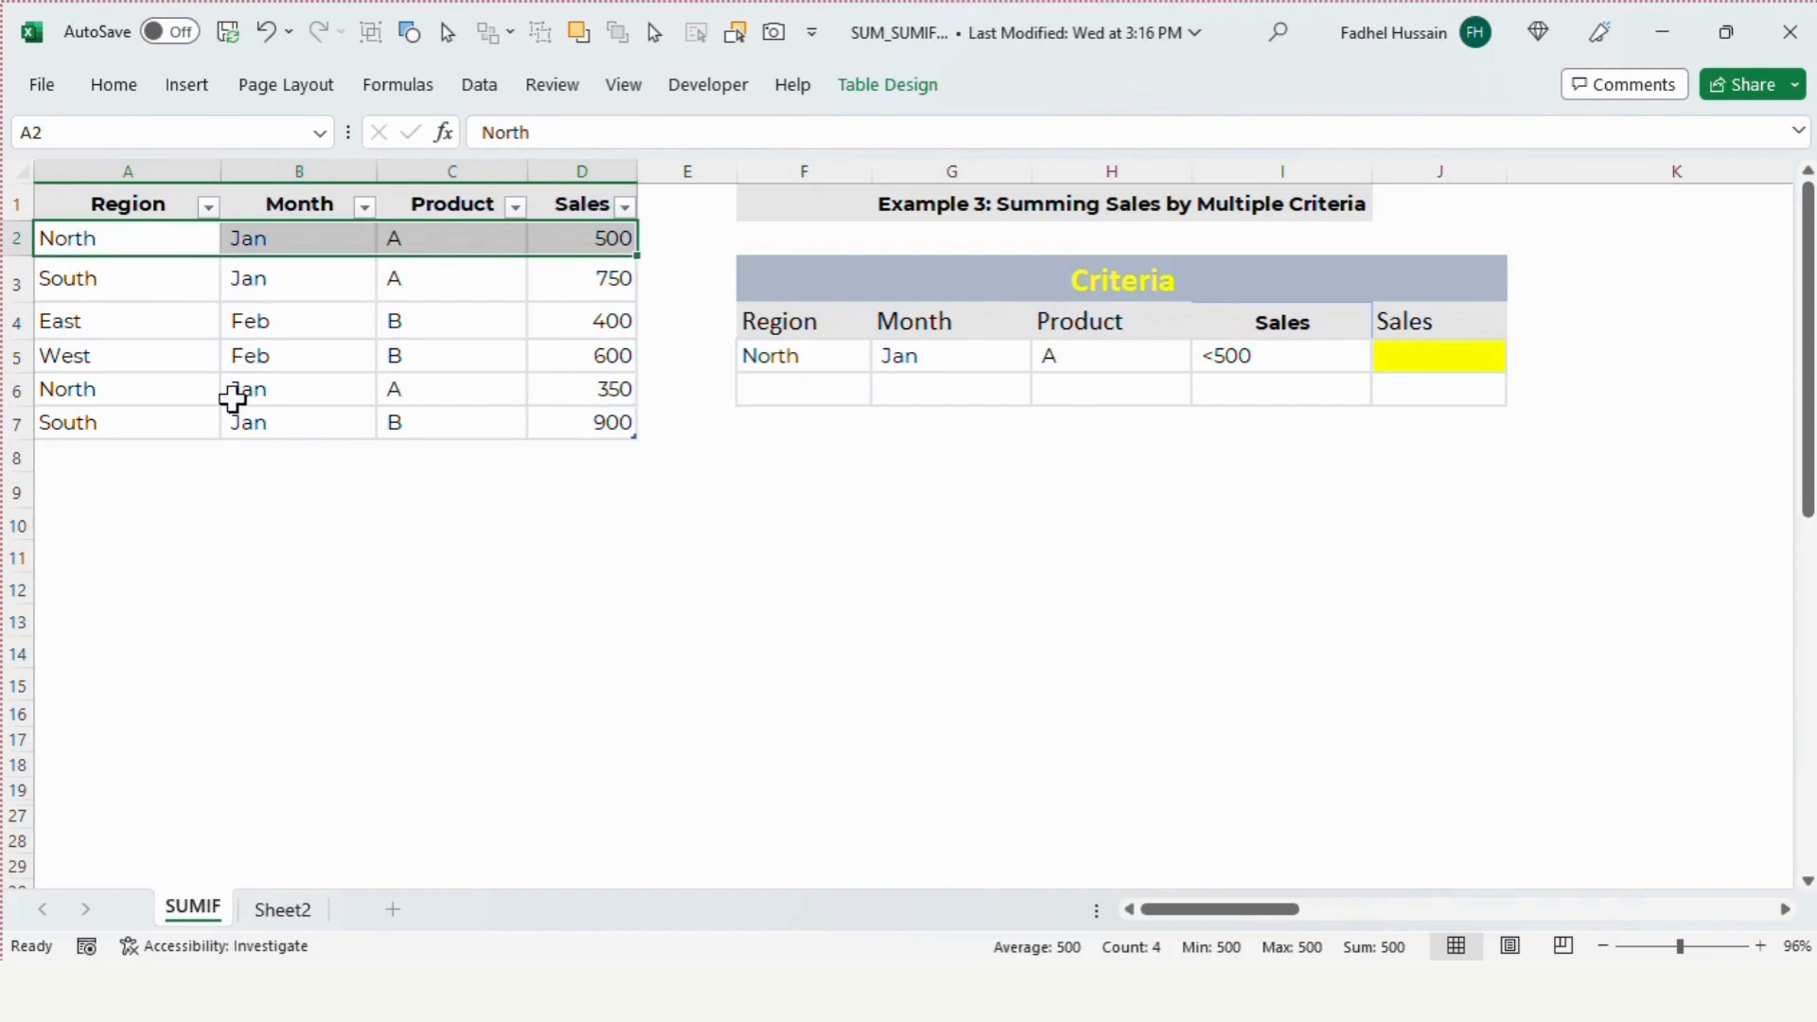
{"action": "left_click", "coordinate": [138, 388]}
{"action": "left_click", "coordinate": [394, 389]}
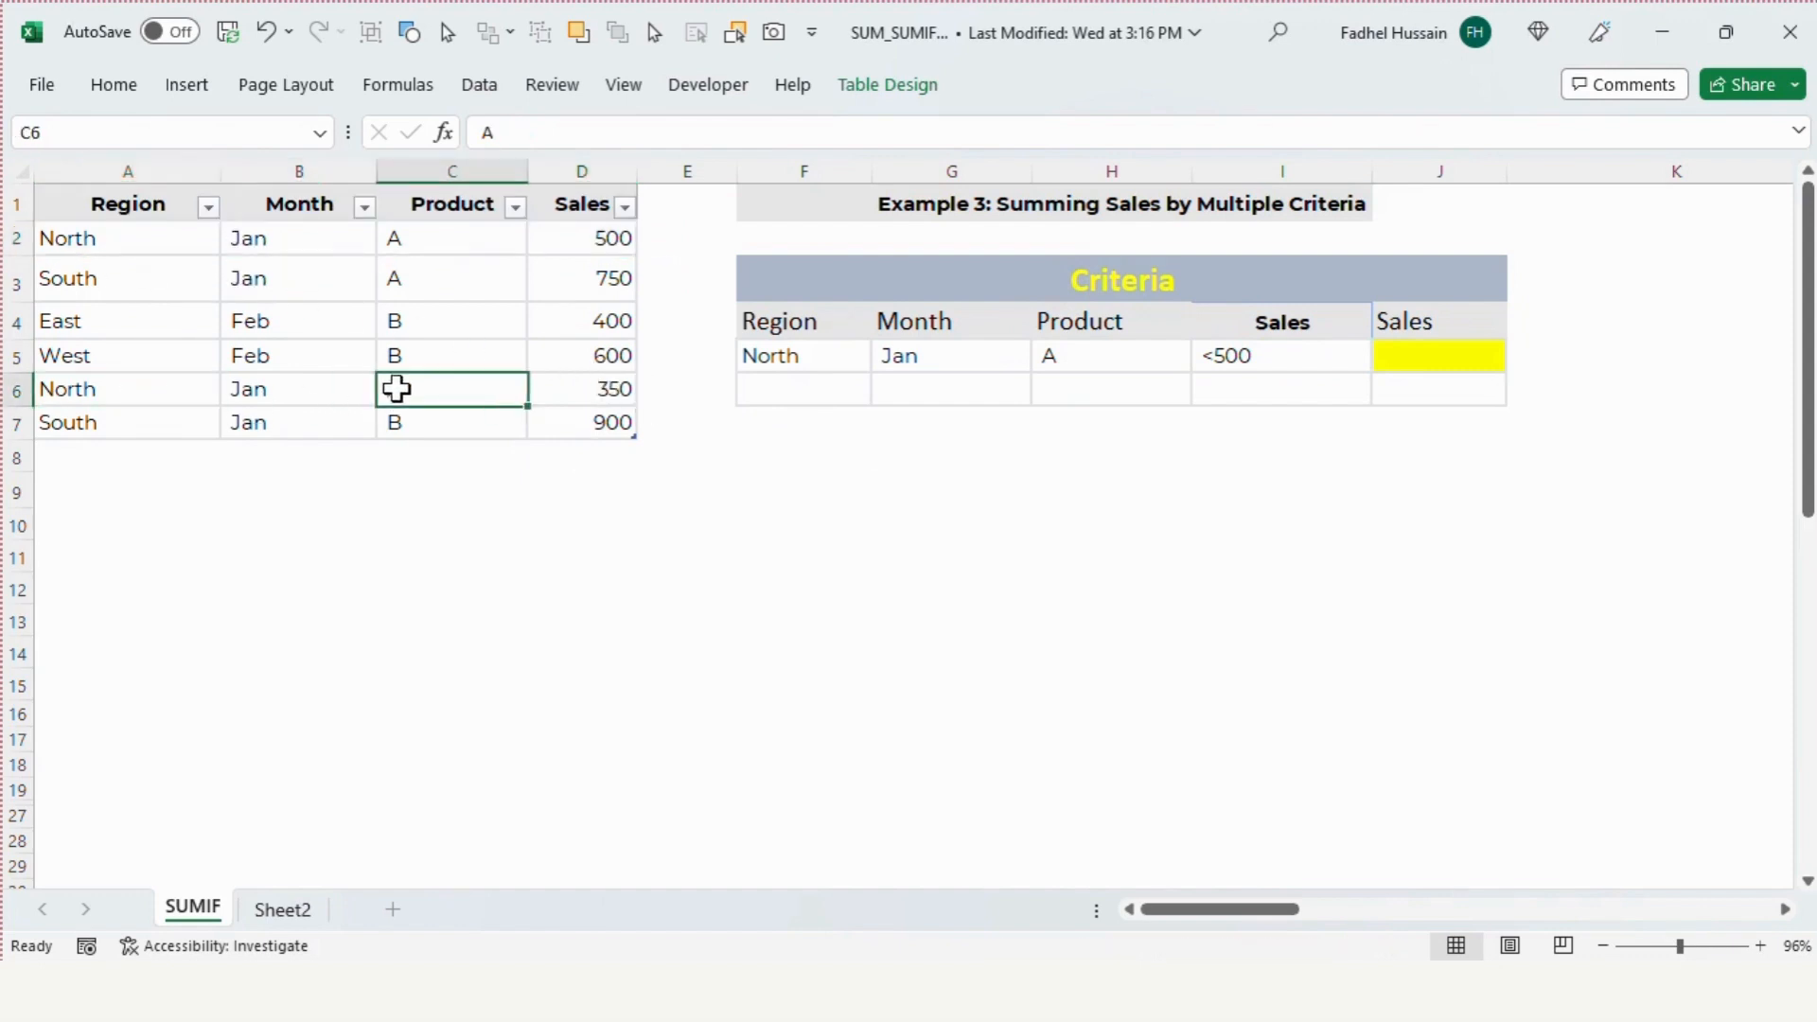
{"action": "left_click", "coordinate": [617, 223]}
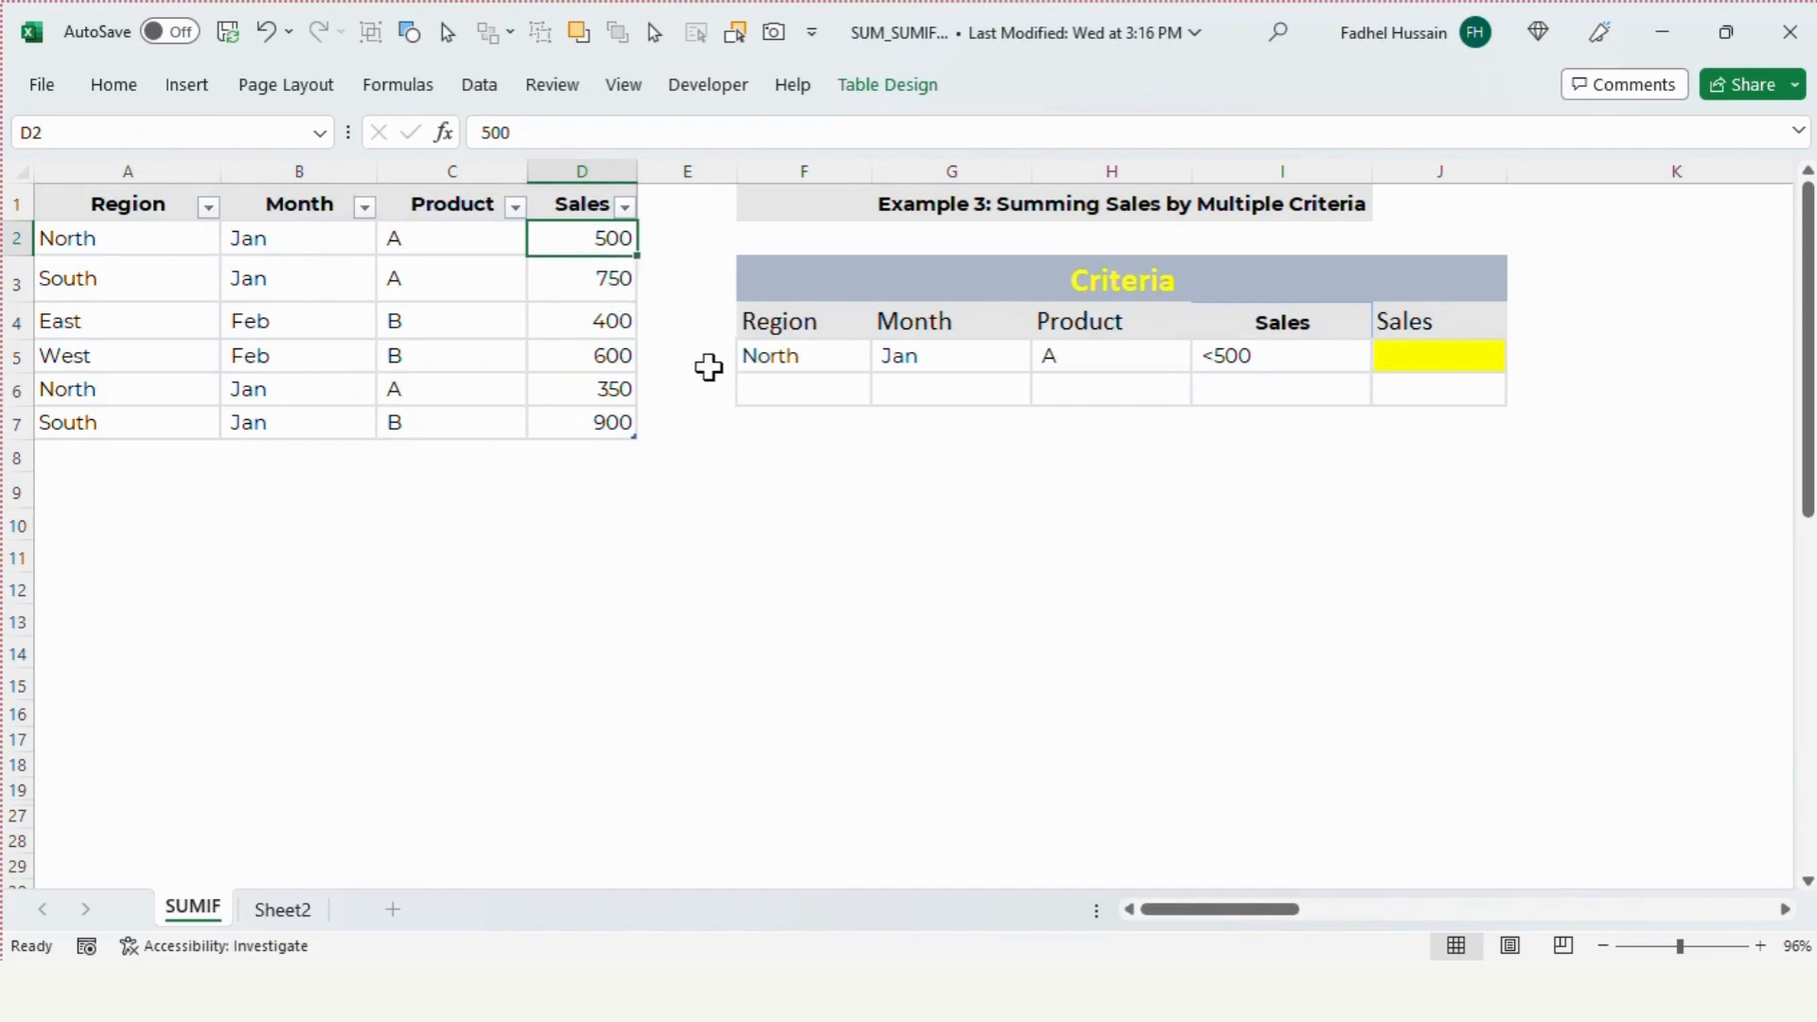
Start a SUMIFS function in cell J5 with the table's Sales column as the sum range.
{"action": "left_click", "coordinate": [1462, 353]}
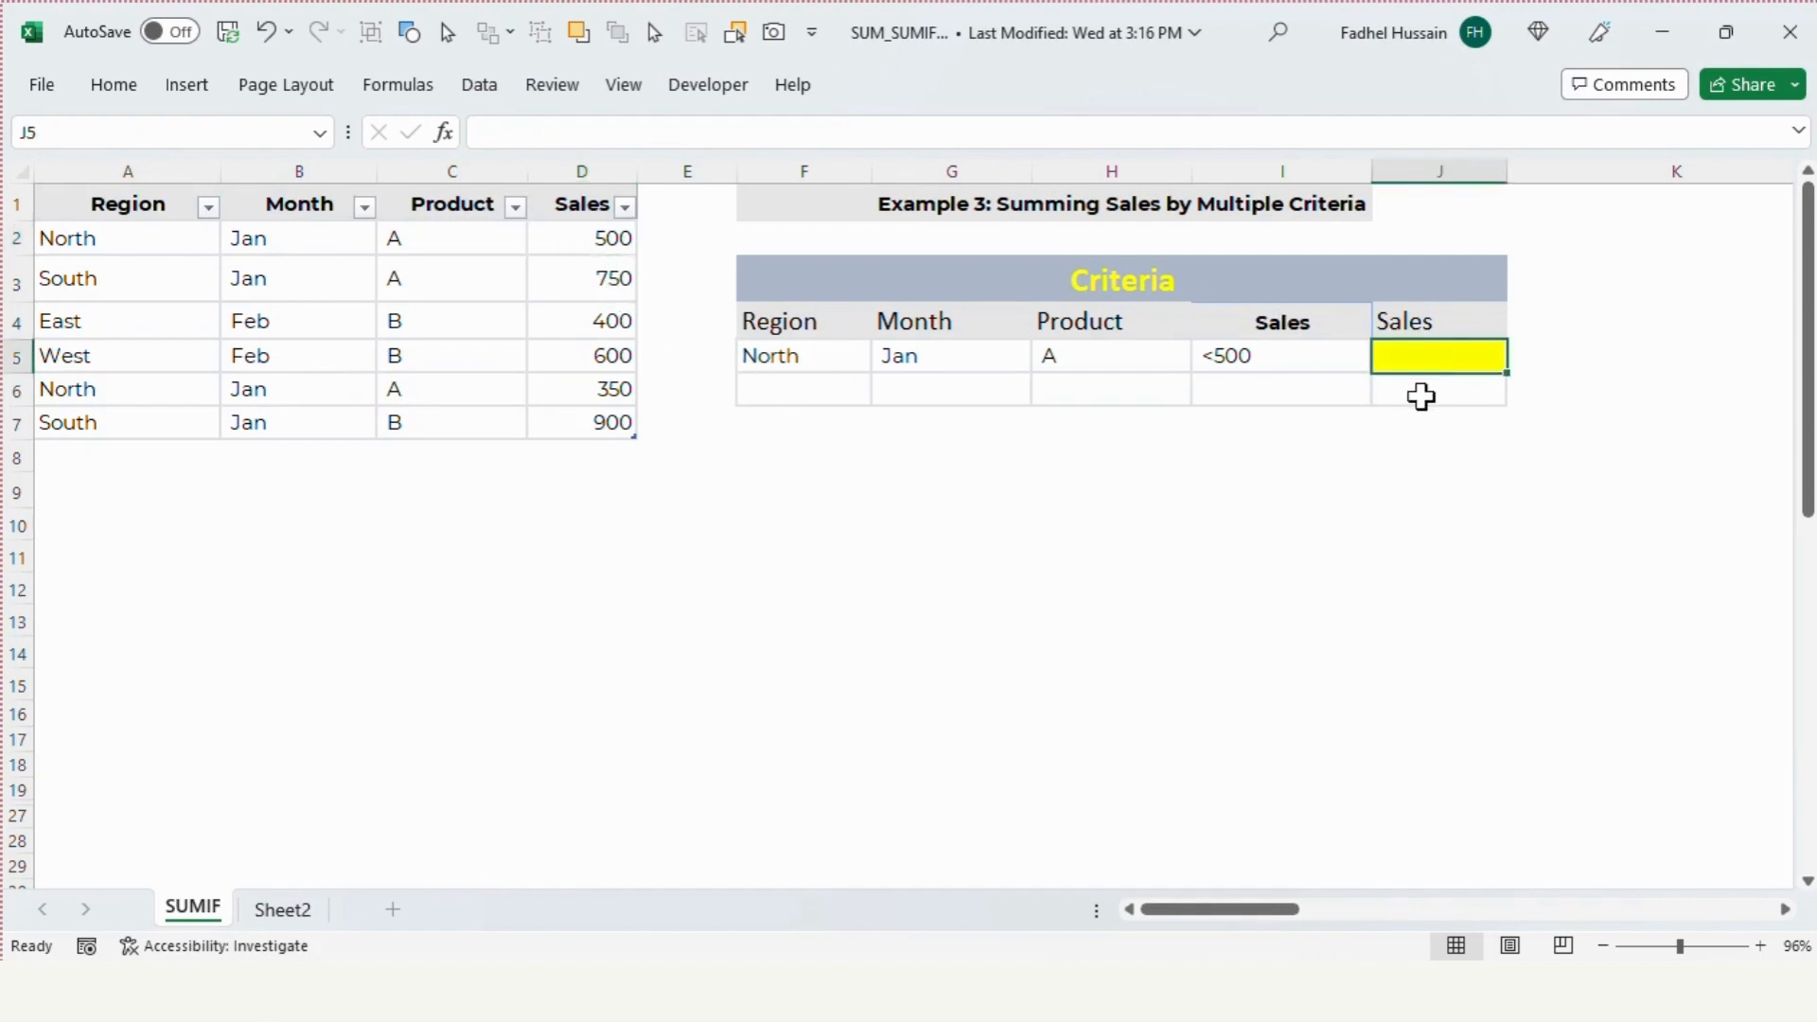
{"action": "double_click", "coordinate": [1439, 347]}
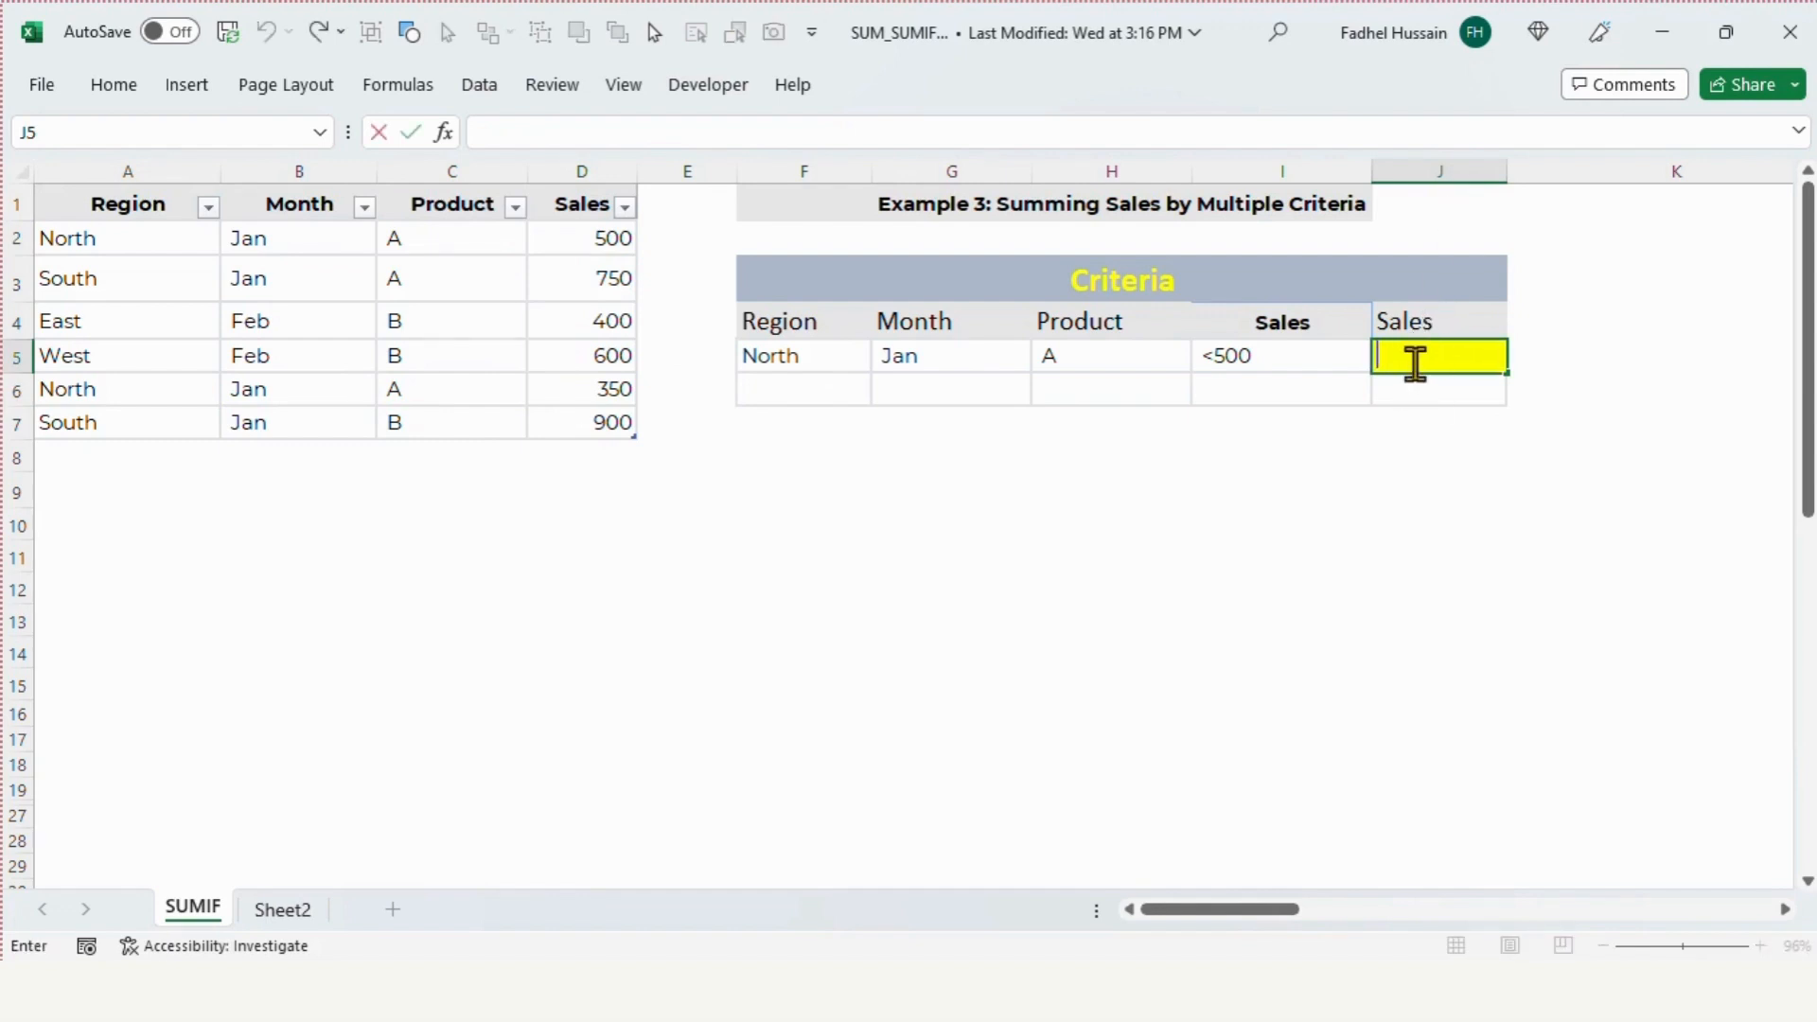
{"action": "type", "text": "="}
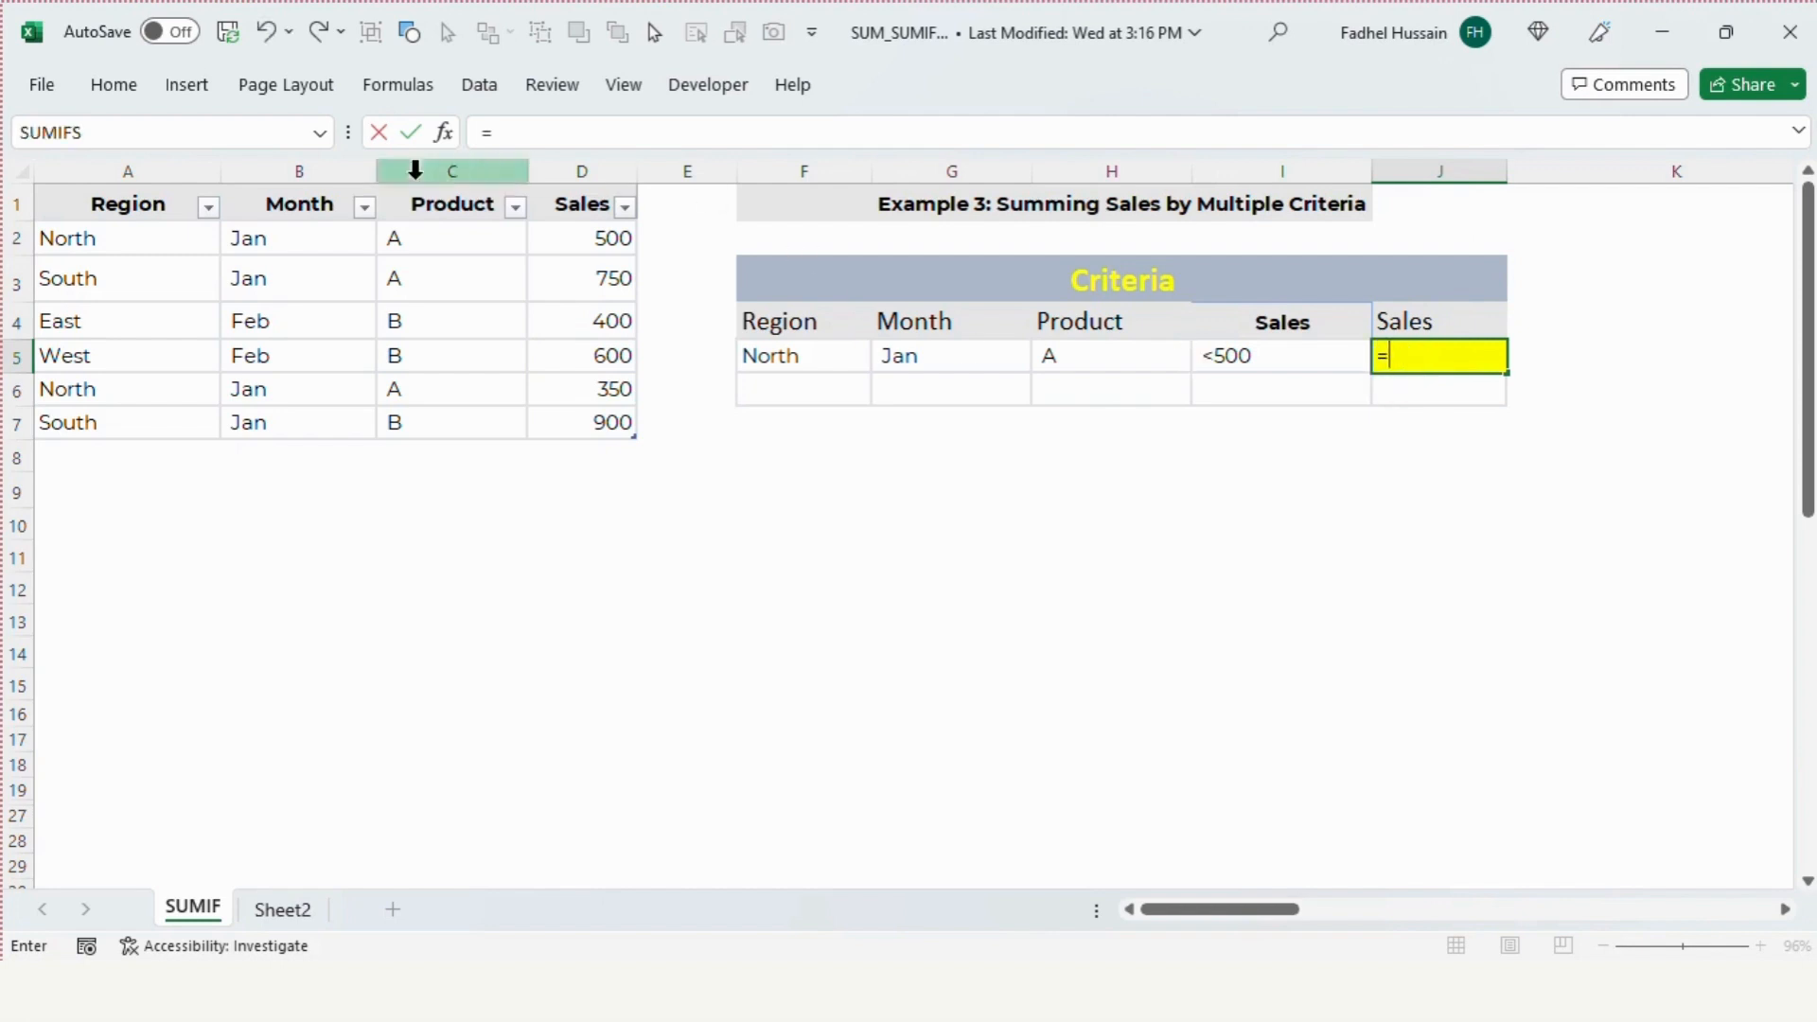
{"action": "left_click", "coordinate": [71, 134]}
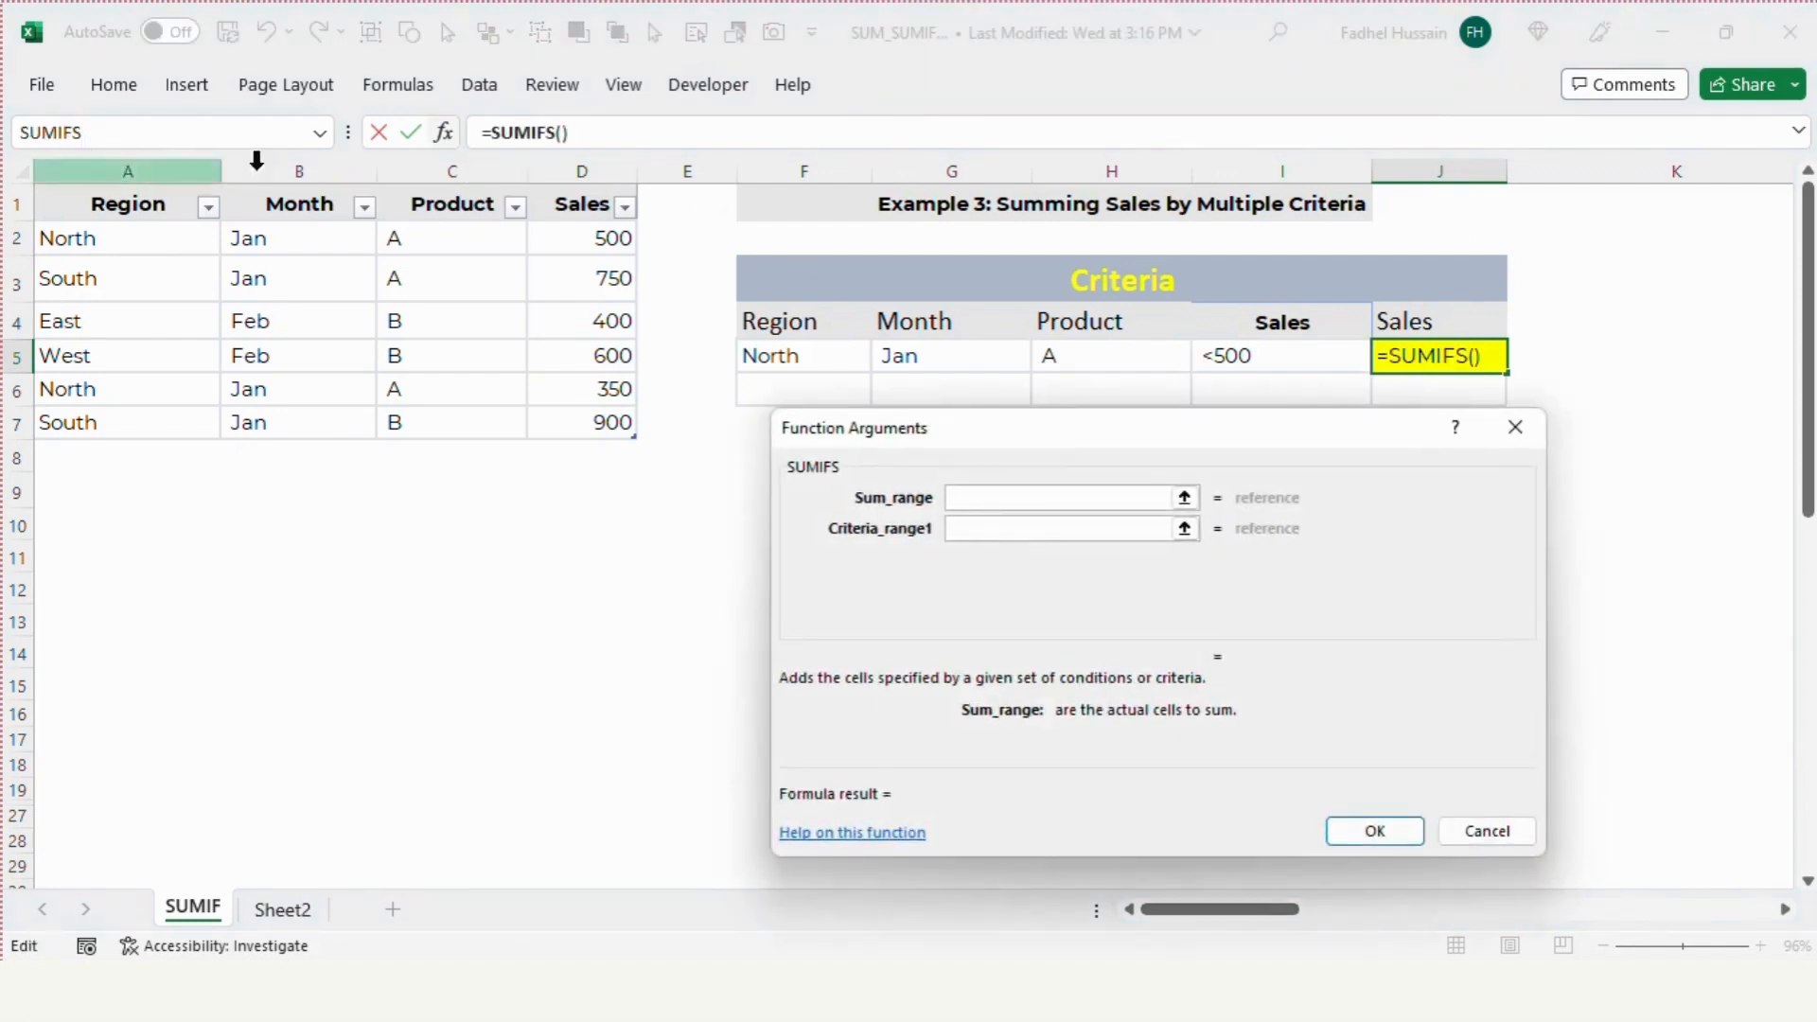
{"action": "left_click_drag", "start_coordinate": [1051, 457], "coordinate": [959, 463]}
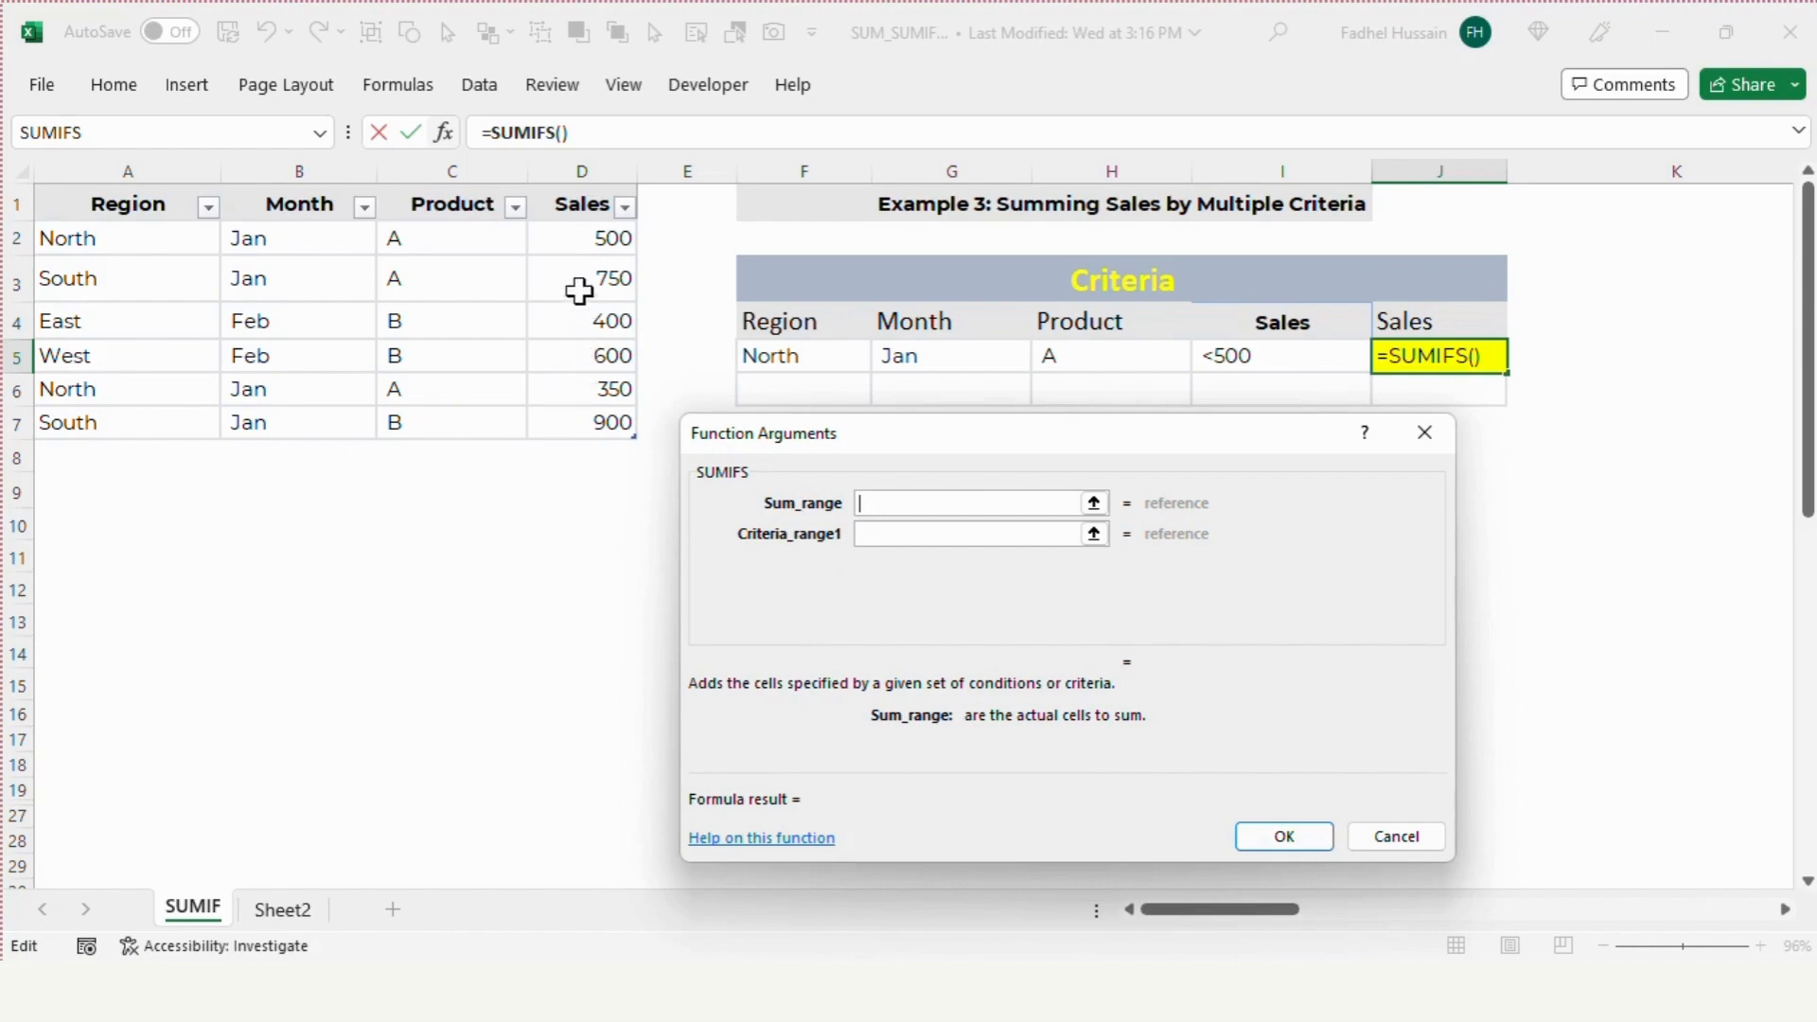
{"action": "left_click_drag", "start_coordinate": [582, 242], "coordinate": [592, 416]}
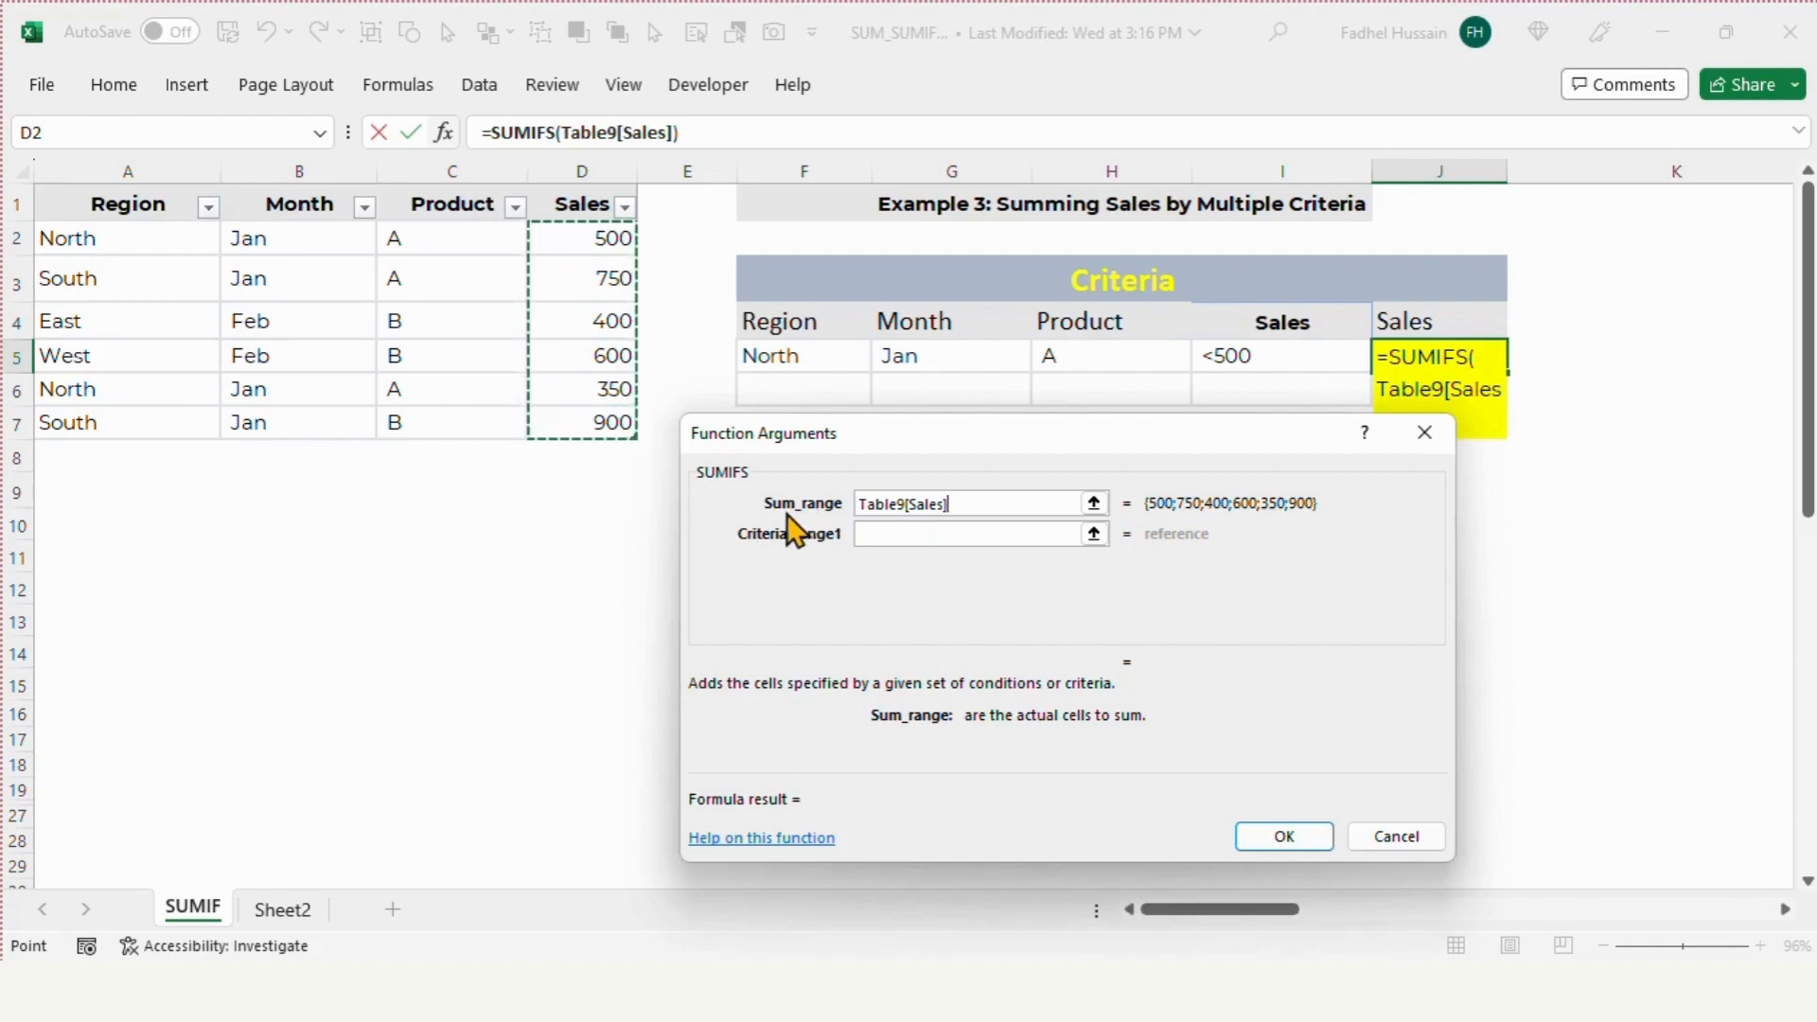
Set the J5 SUMIFS function's first criteria range to the Region column and its first criterion to F5.
{"action": "left_click", "coordinate": [867, 536]}
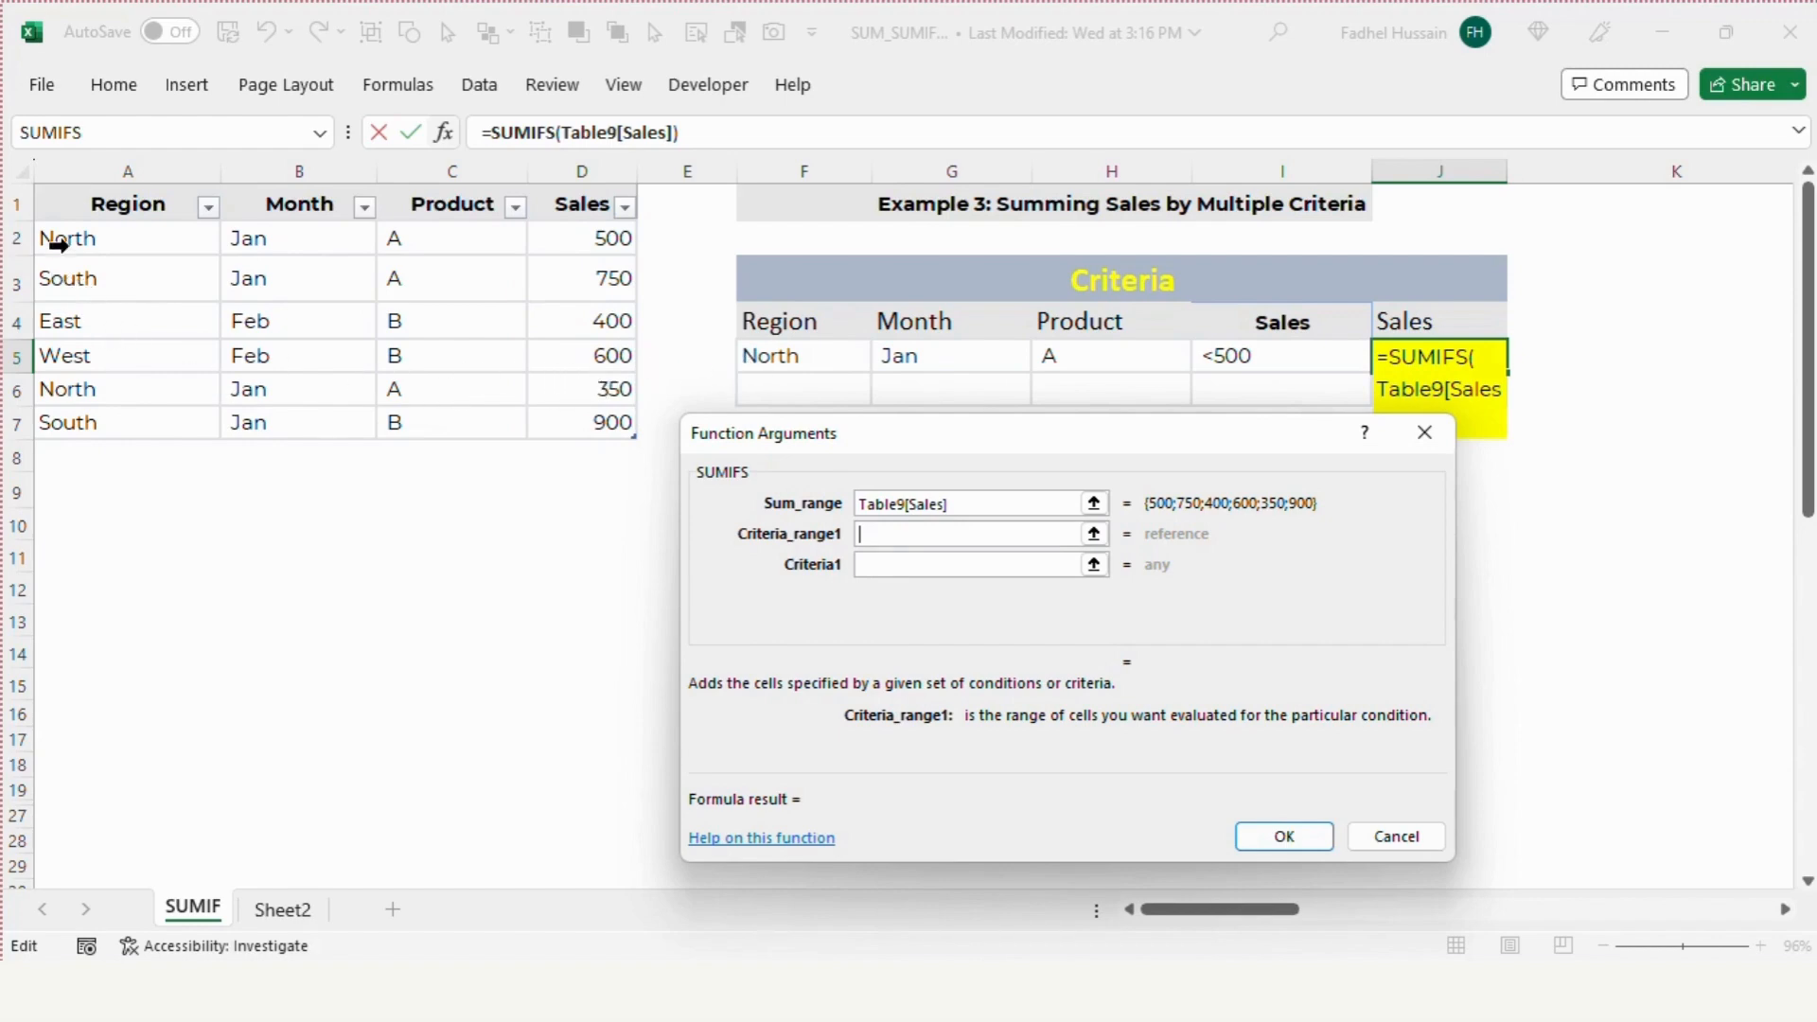
{"action": "left_click_drag", "start_coordinate": [75, 237], "coordinate": [55, 414]}
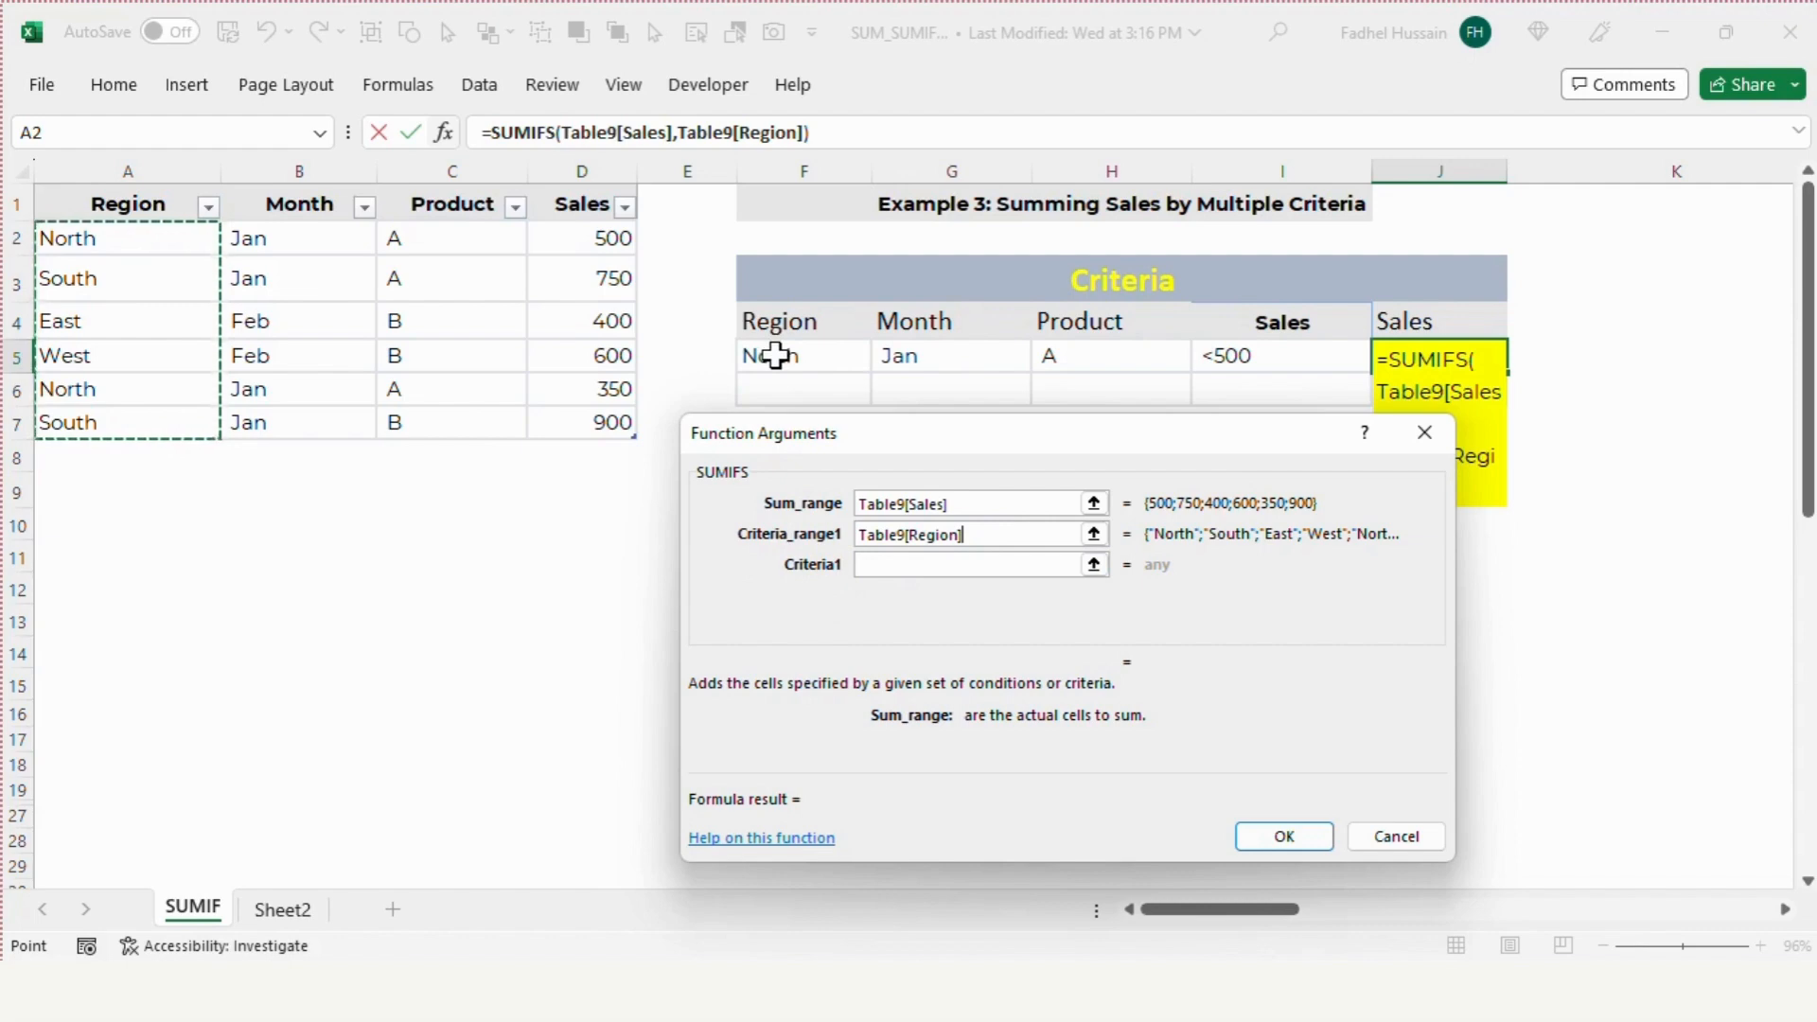
{"action": "left_click", "coordinate": [875, 564]}
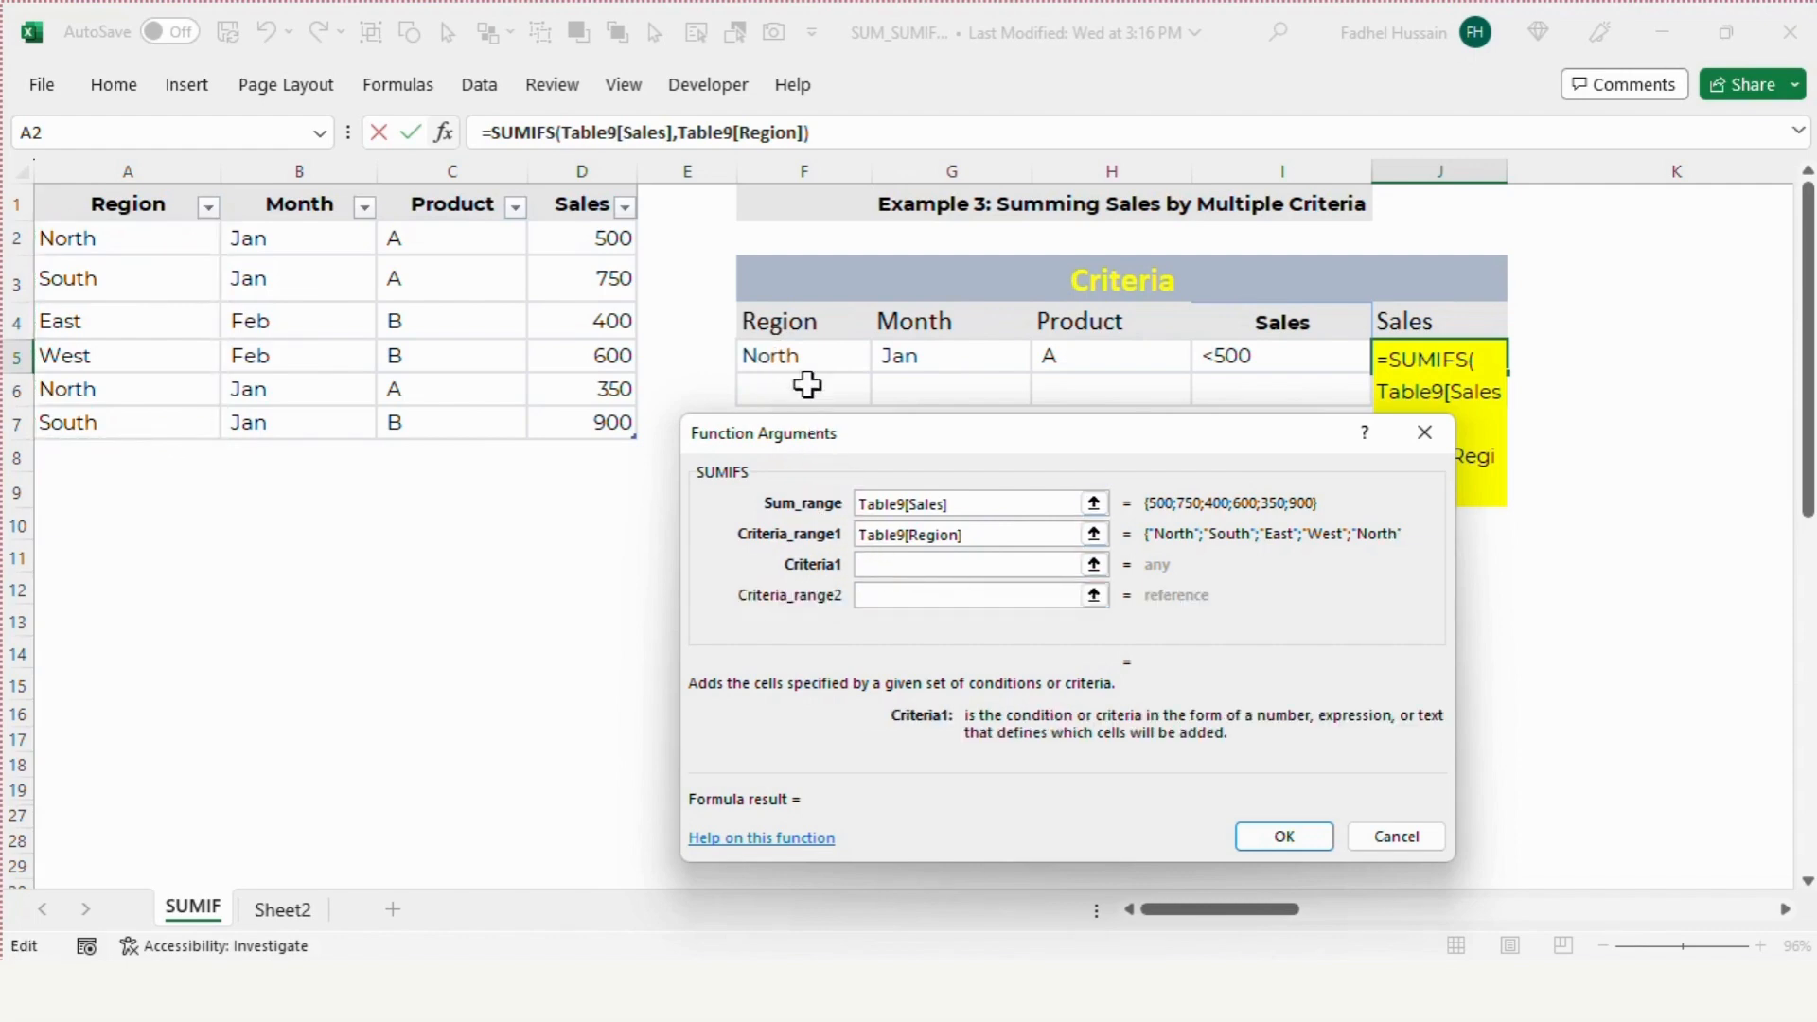
{"action": "left_click", "coordinate": [809, 350]}
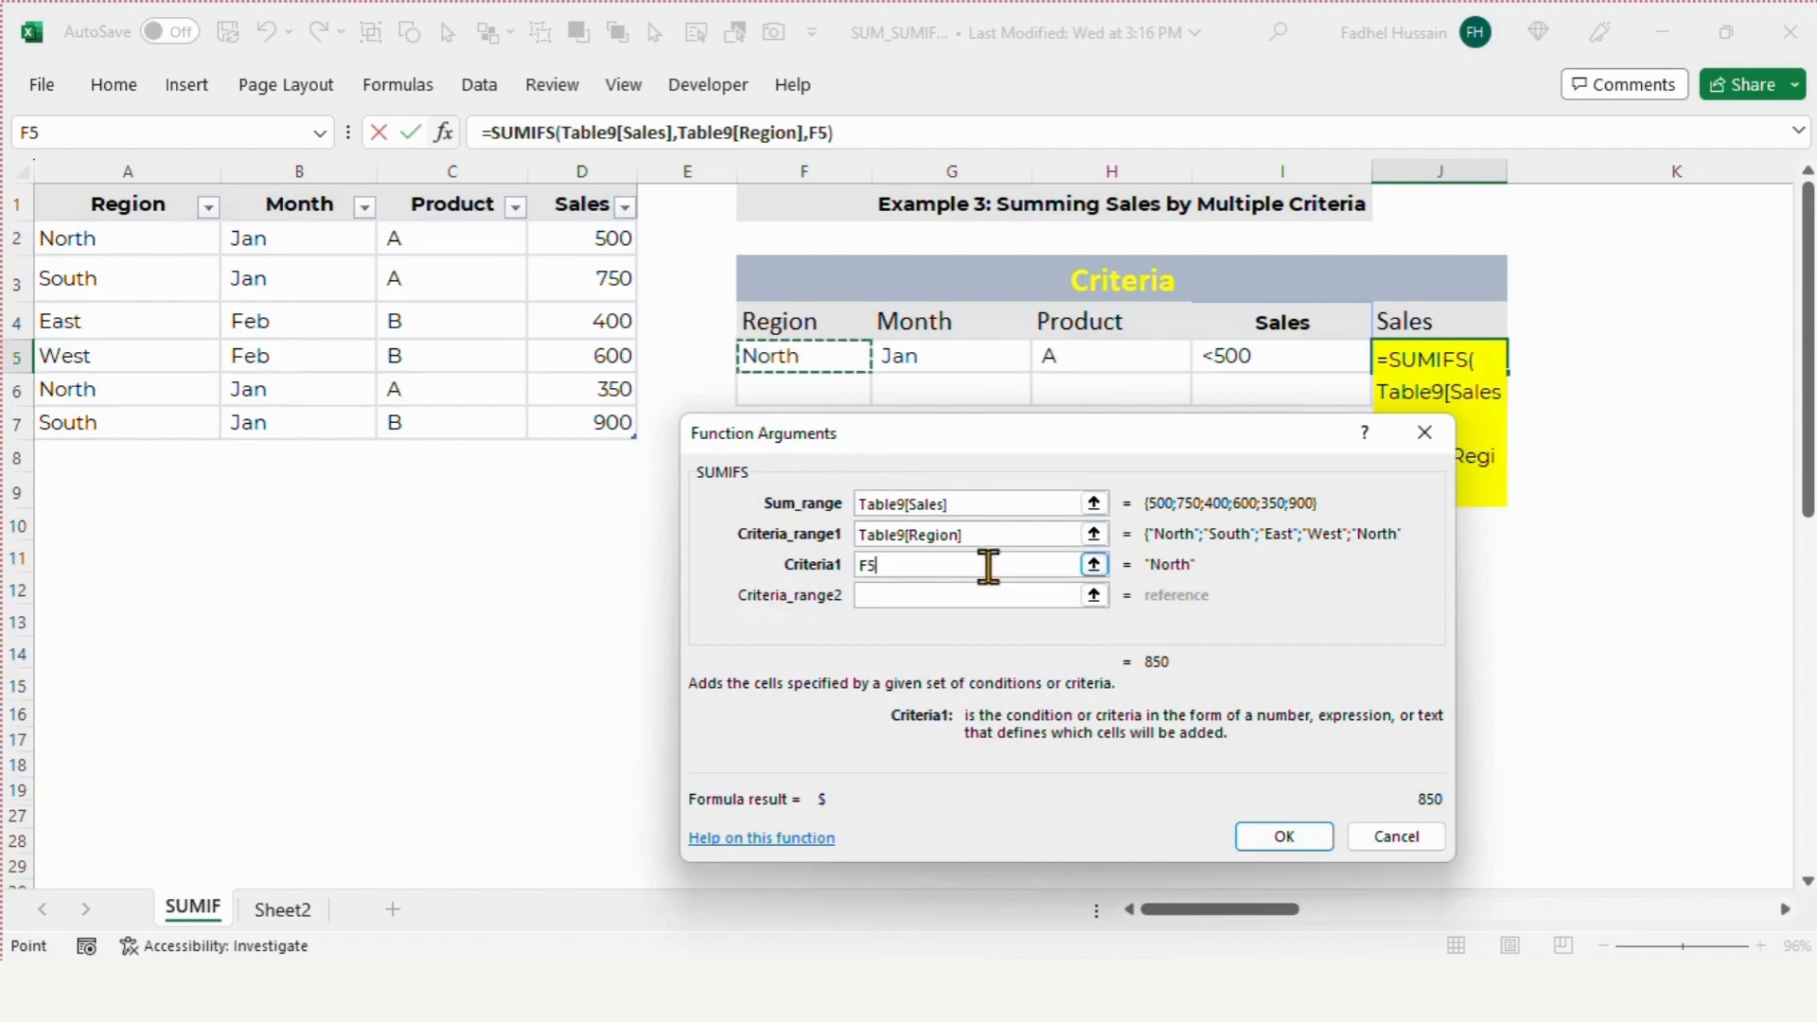
Set the J5 SUMIFS function's second criteria range to the Month column and its second criterion to G5.
{"action": "left_click", "coordinate": [1018, 594]}
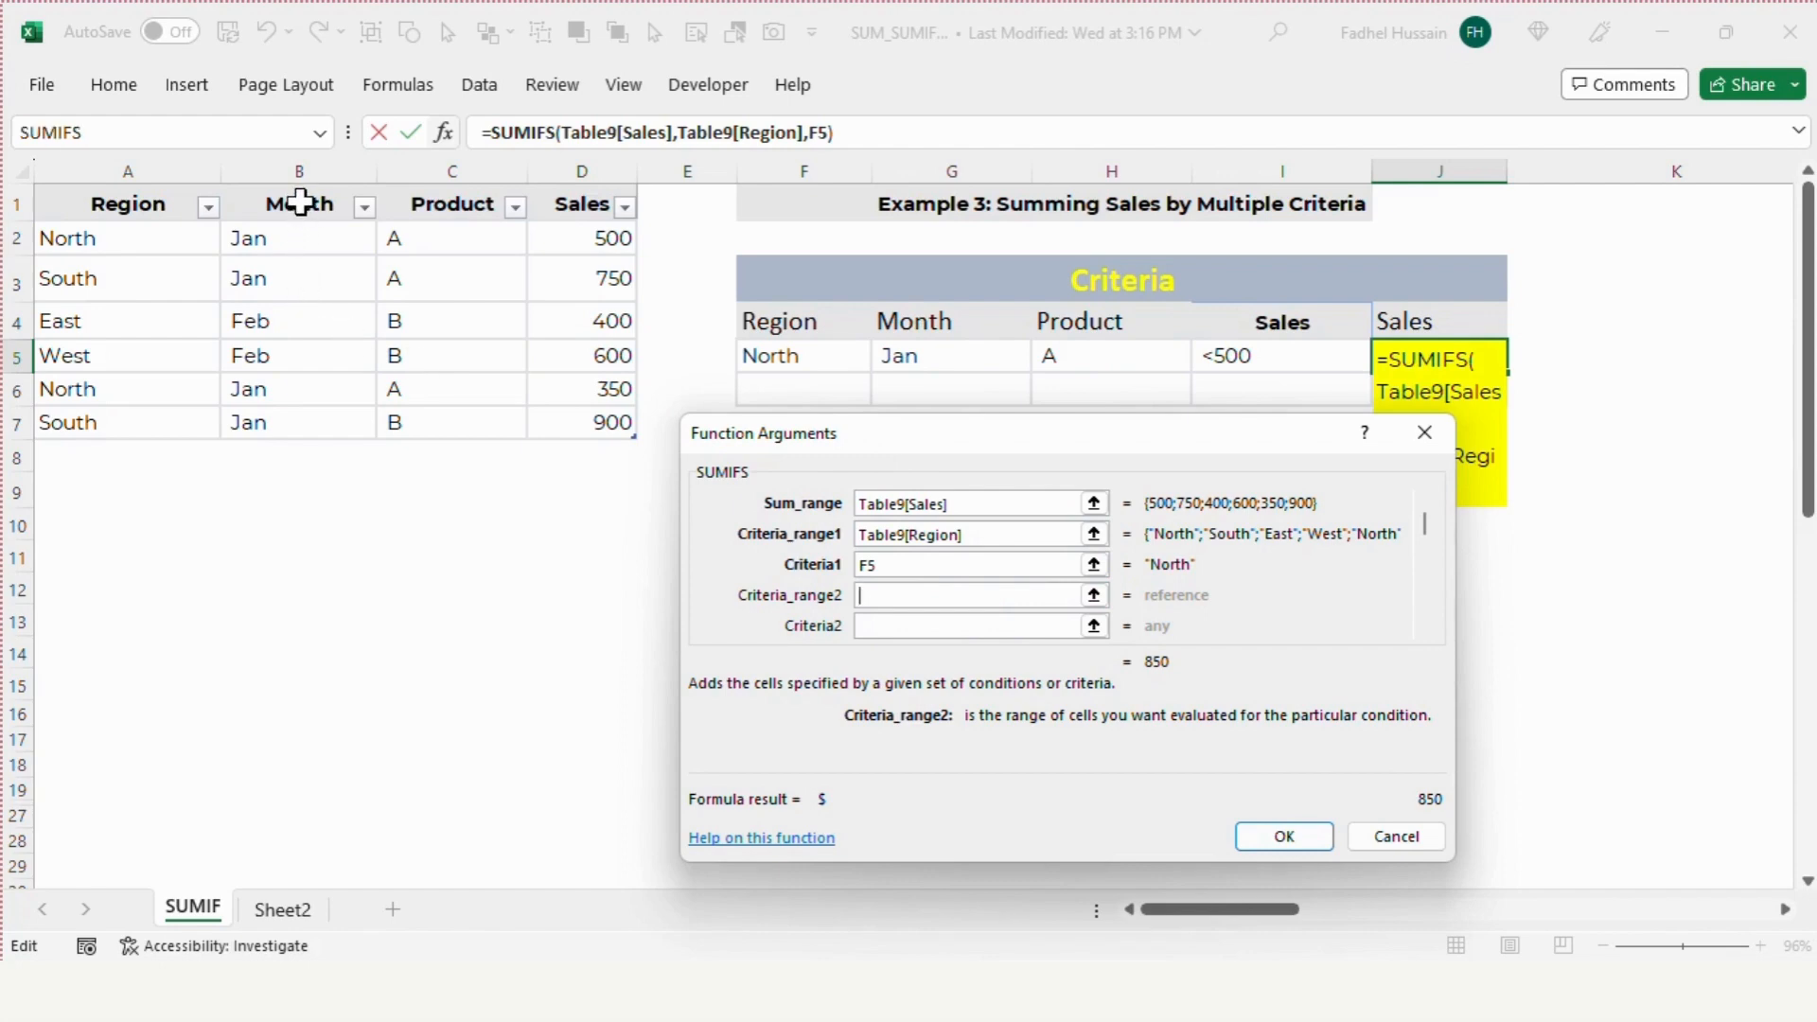
{"action": "left_click_drag", "start_coordinate": [290, 227], "coordinate": [298, 418]}
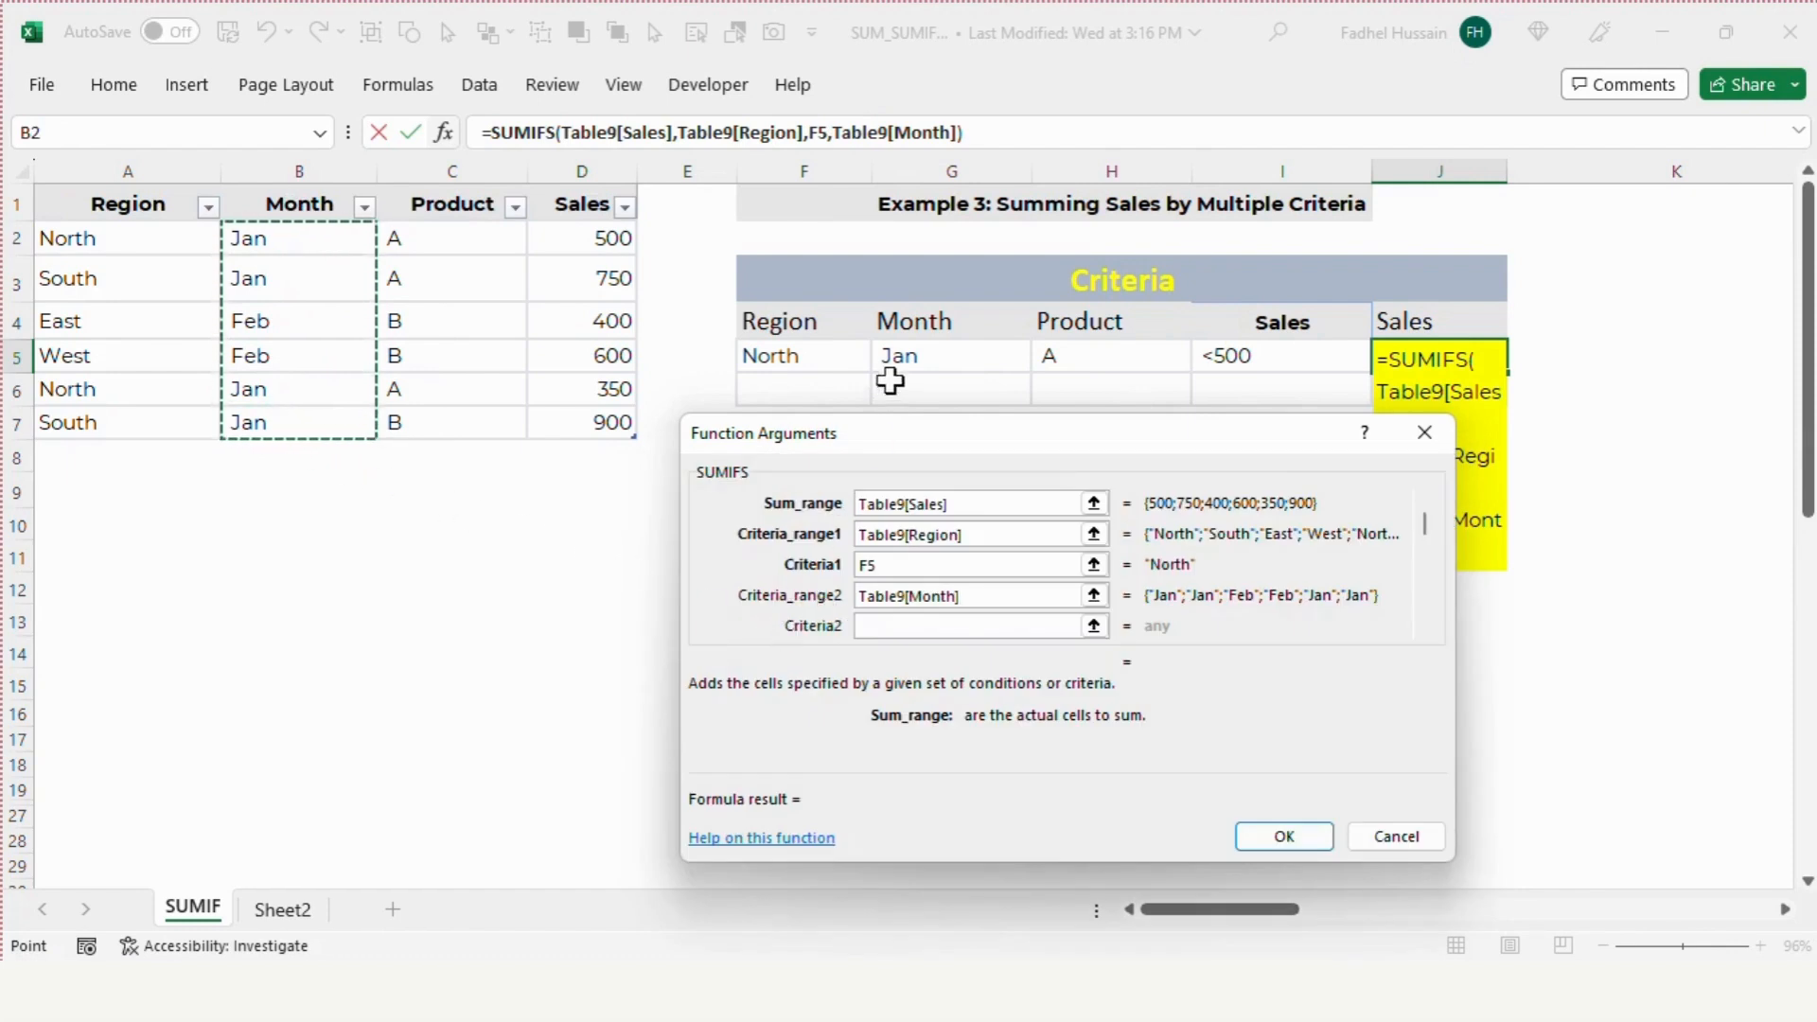
{"action": "left_click", "coordinate": [865, 629]}
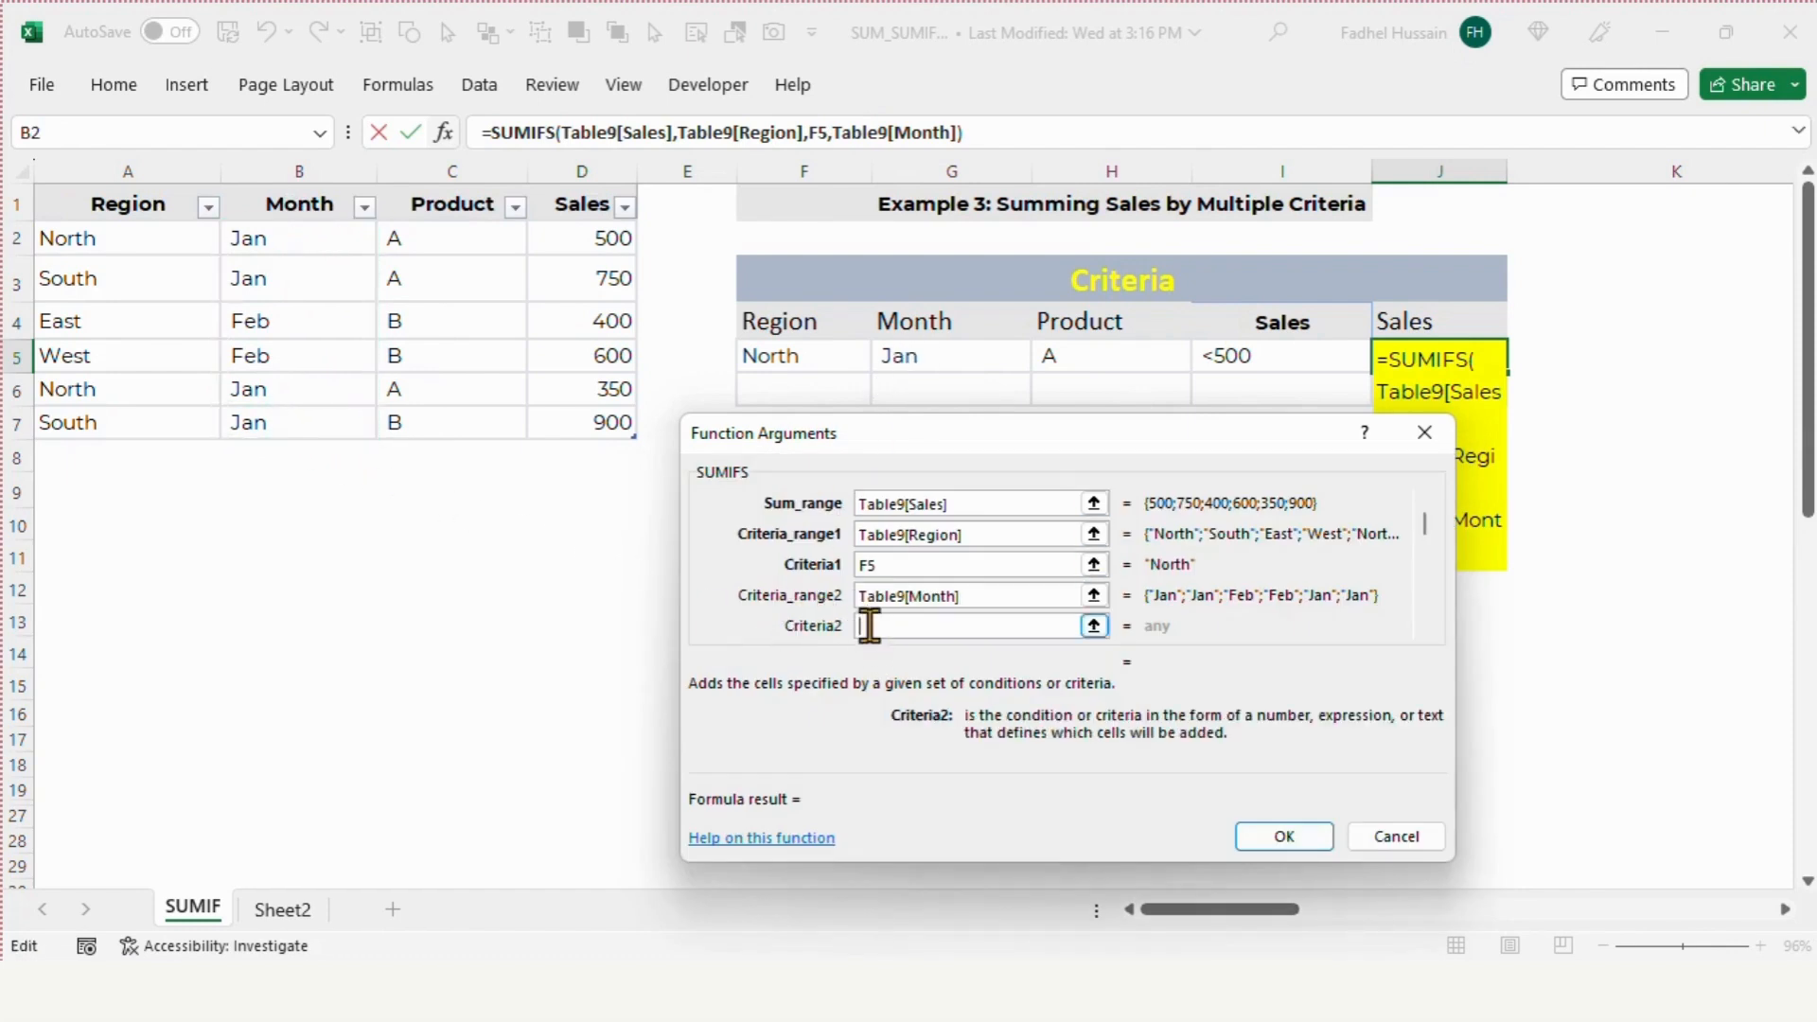
{"action": "left_click", "coordinate": [914, 352]}
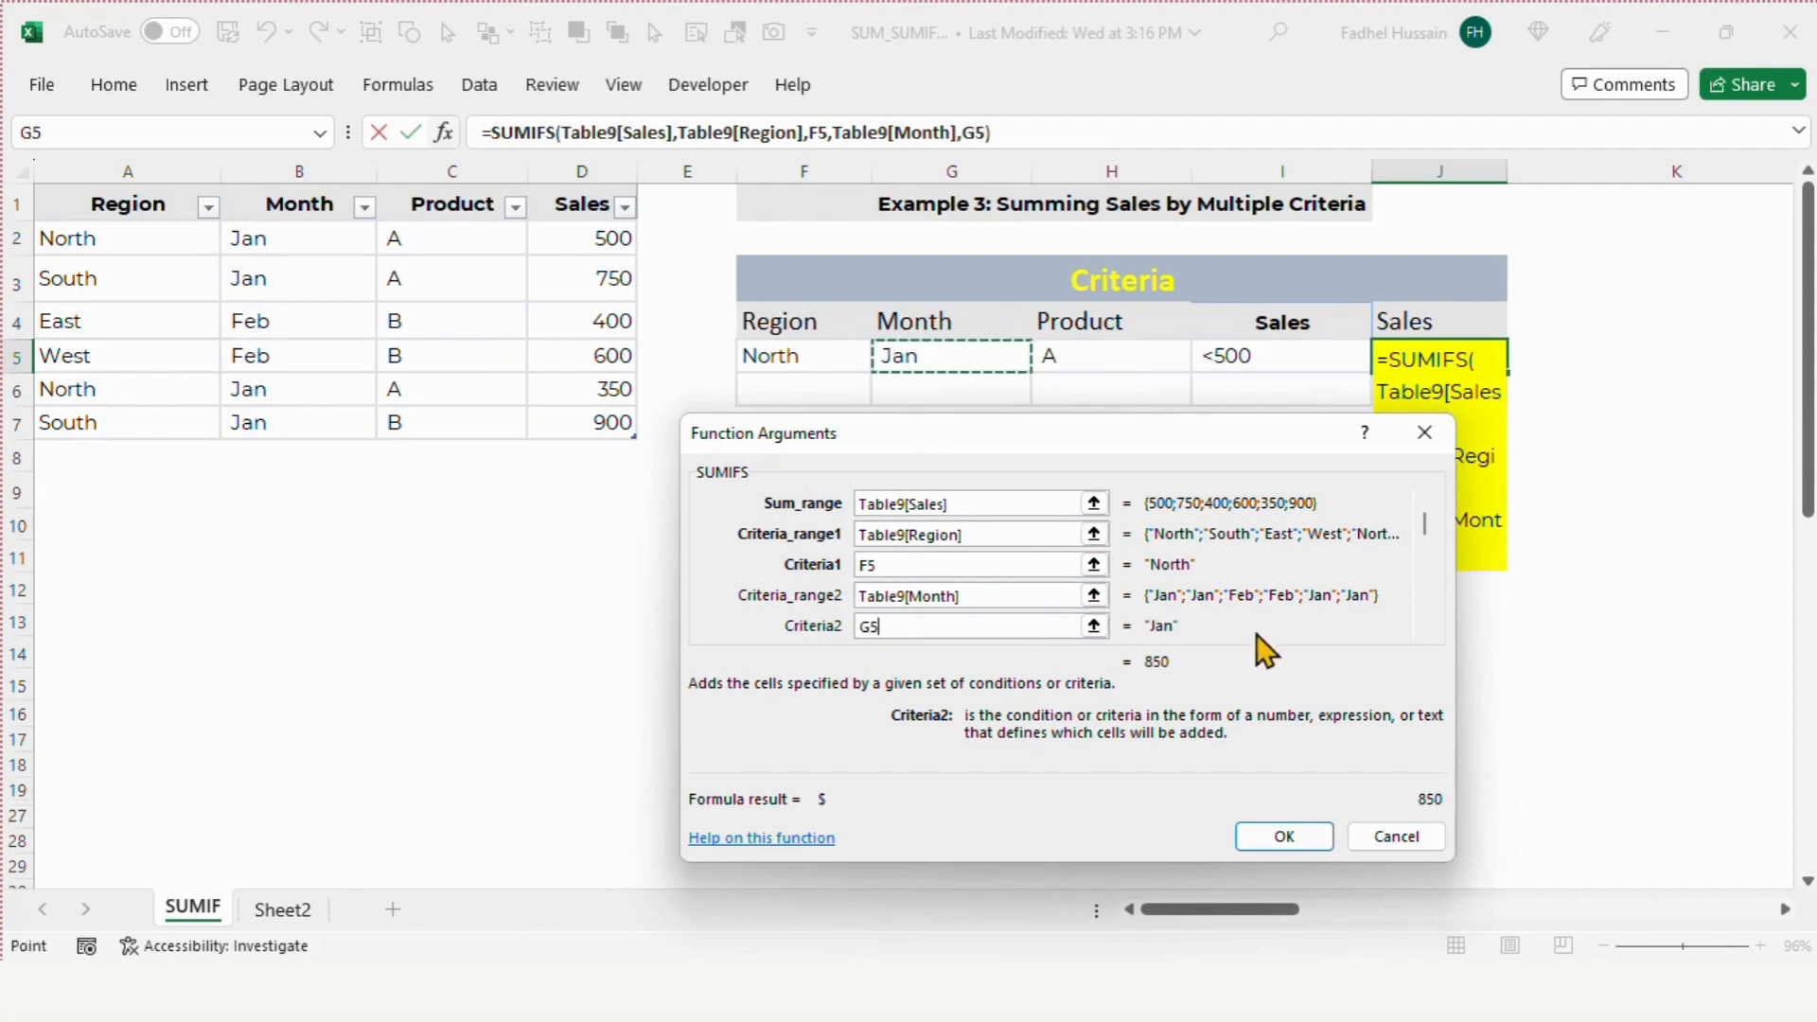
Set the J5 SUMIFS function's third criteria range to the Product column and its third criterion to H5.
{"action": "left_click", "coordinate": [1425, 629]}
{"action": "left_click", "coordinate": [1425, 628]}
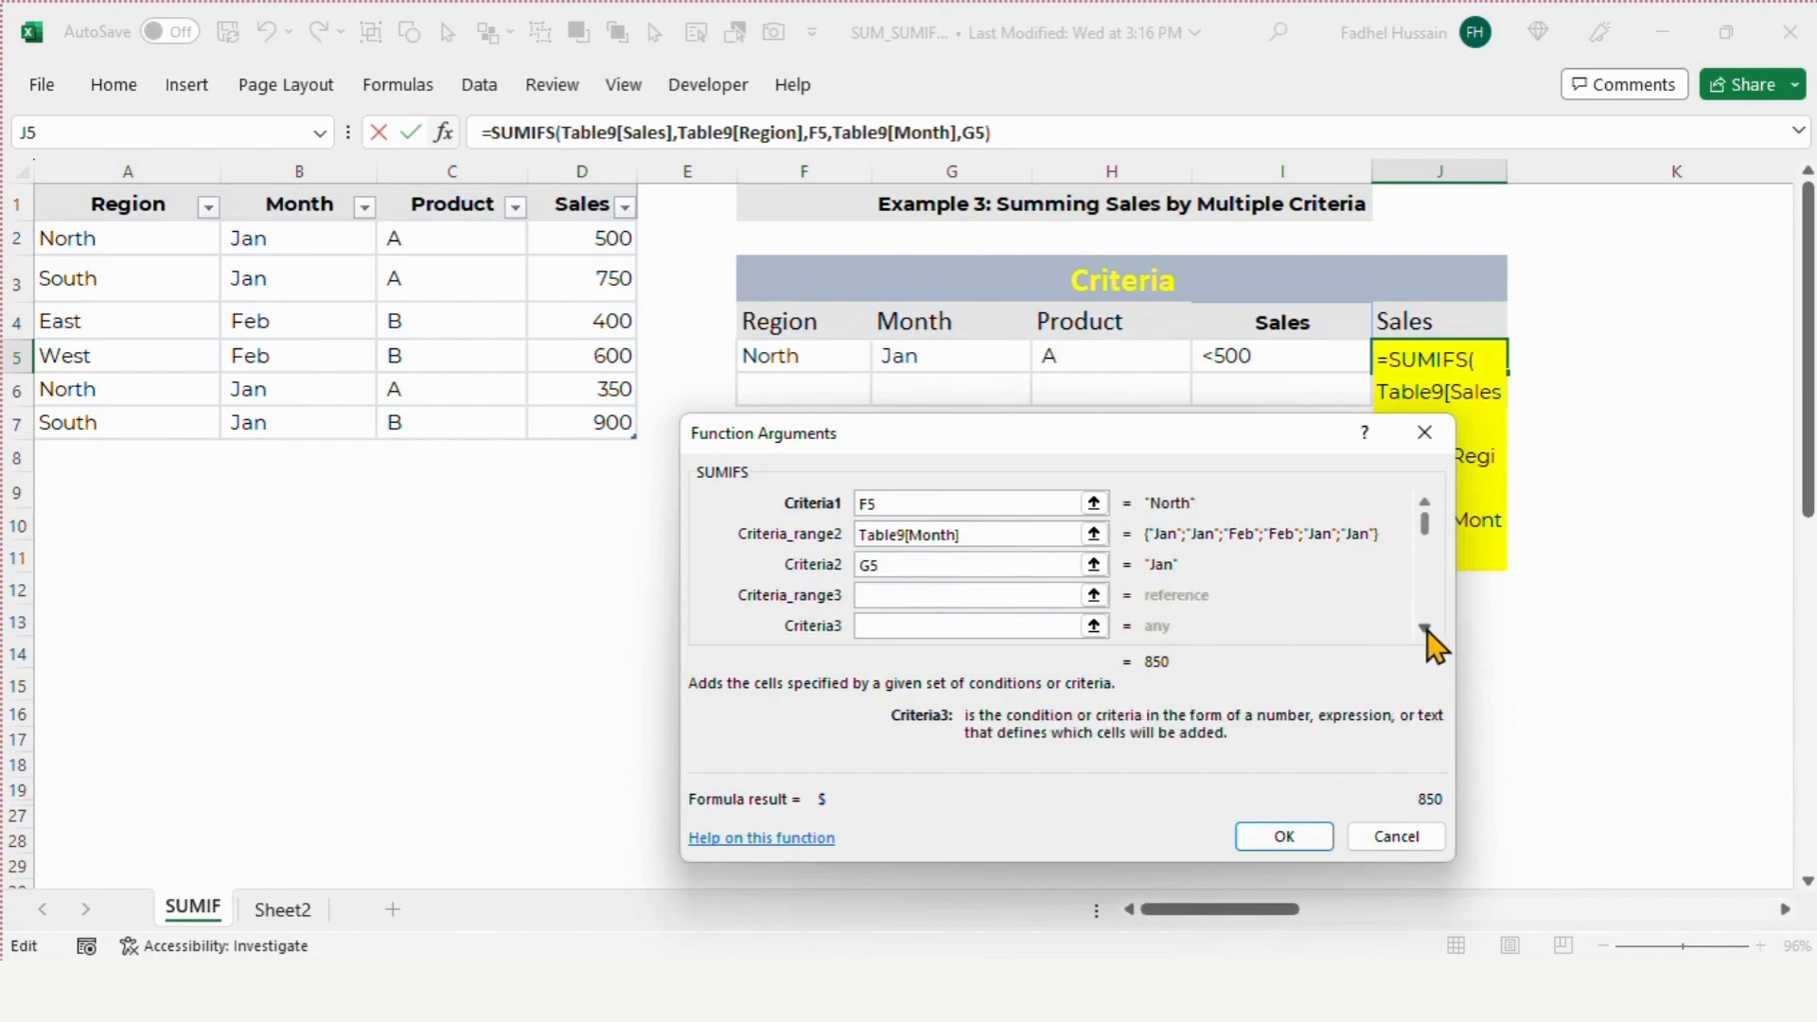
{"action": "left_click", "coordinate": [1426, 629]}
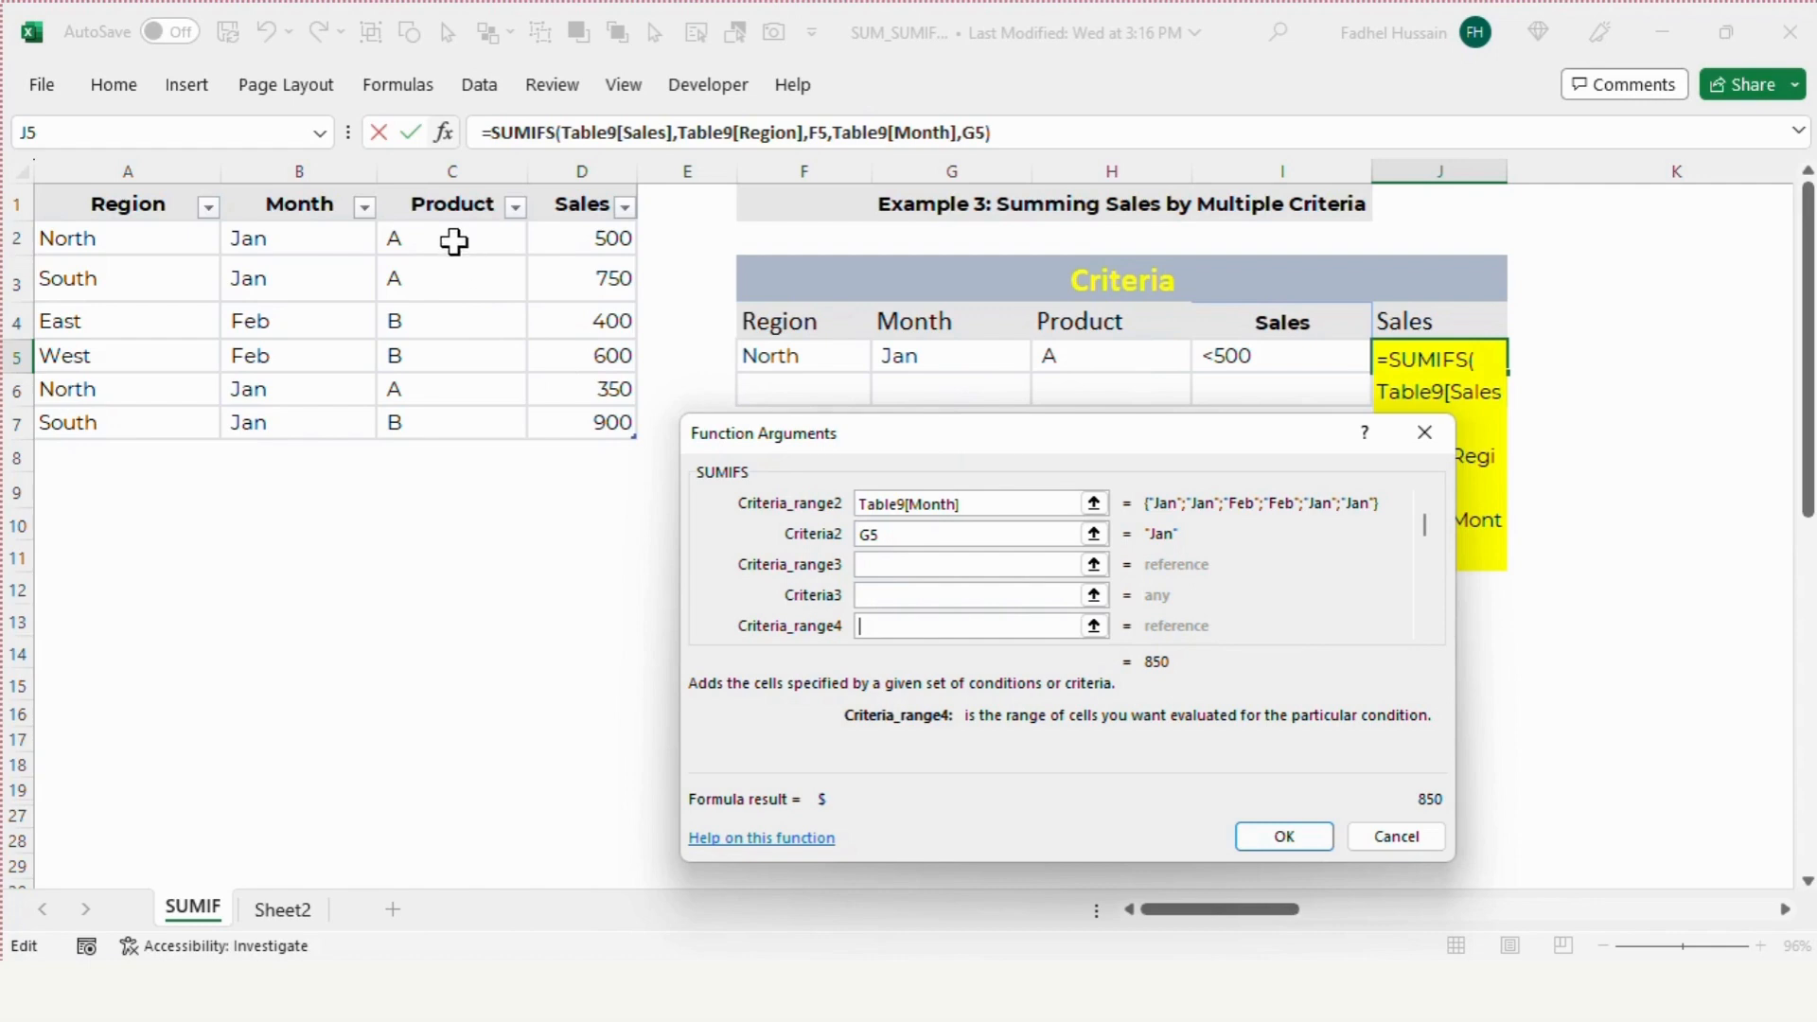
{"action": "left_click", "coordinate": [900, 564]}
{"action": "left_click_drag", "start_coordinate": [445, 235], "coordinate": [458, 422]}
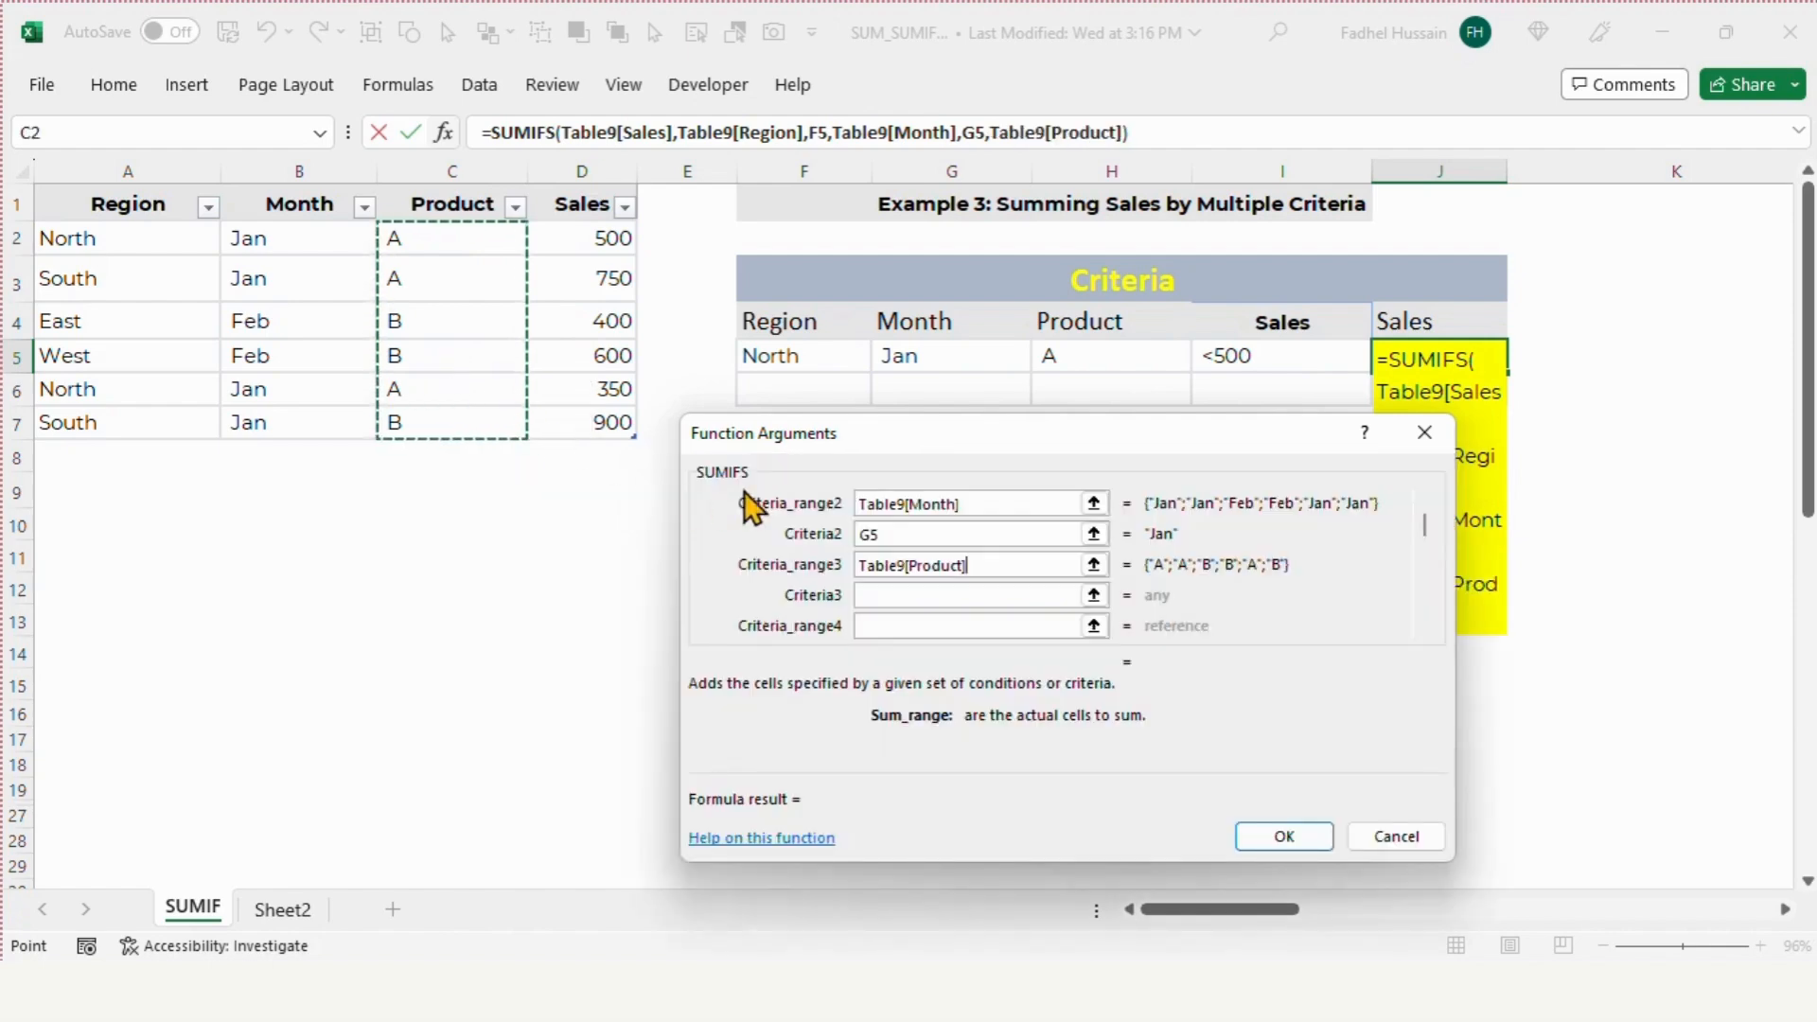
{"action": "left_click", "coordinate": [934, 596]}
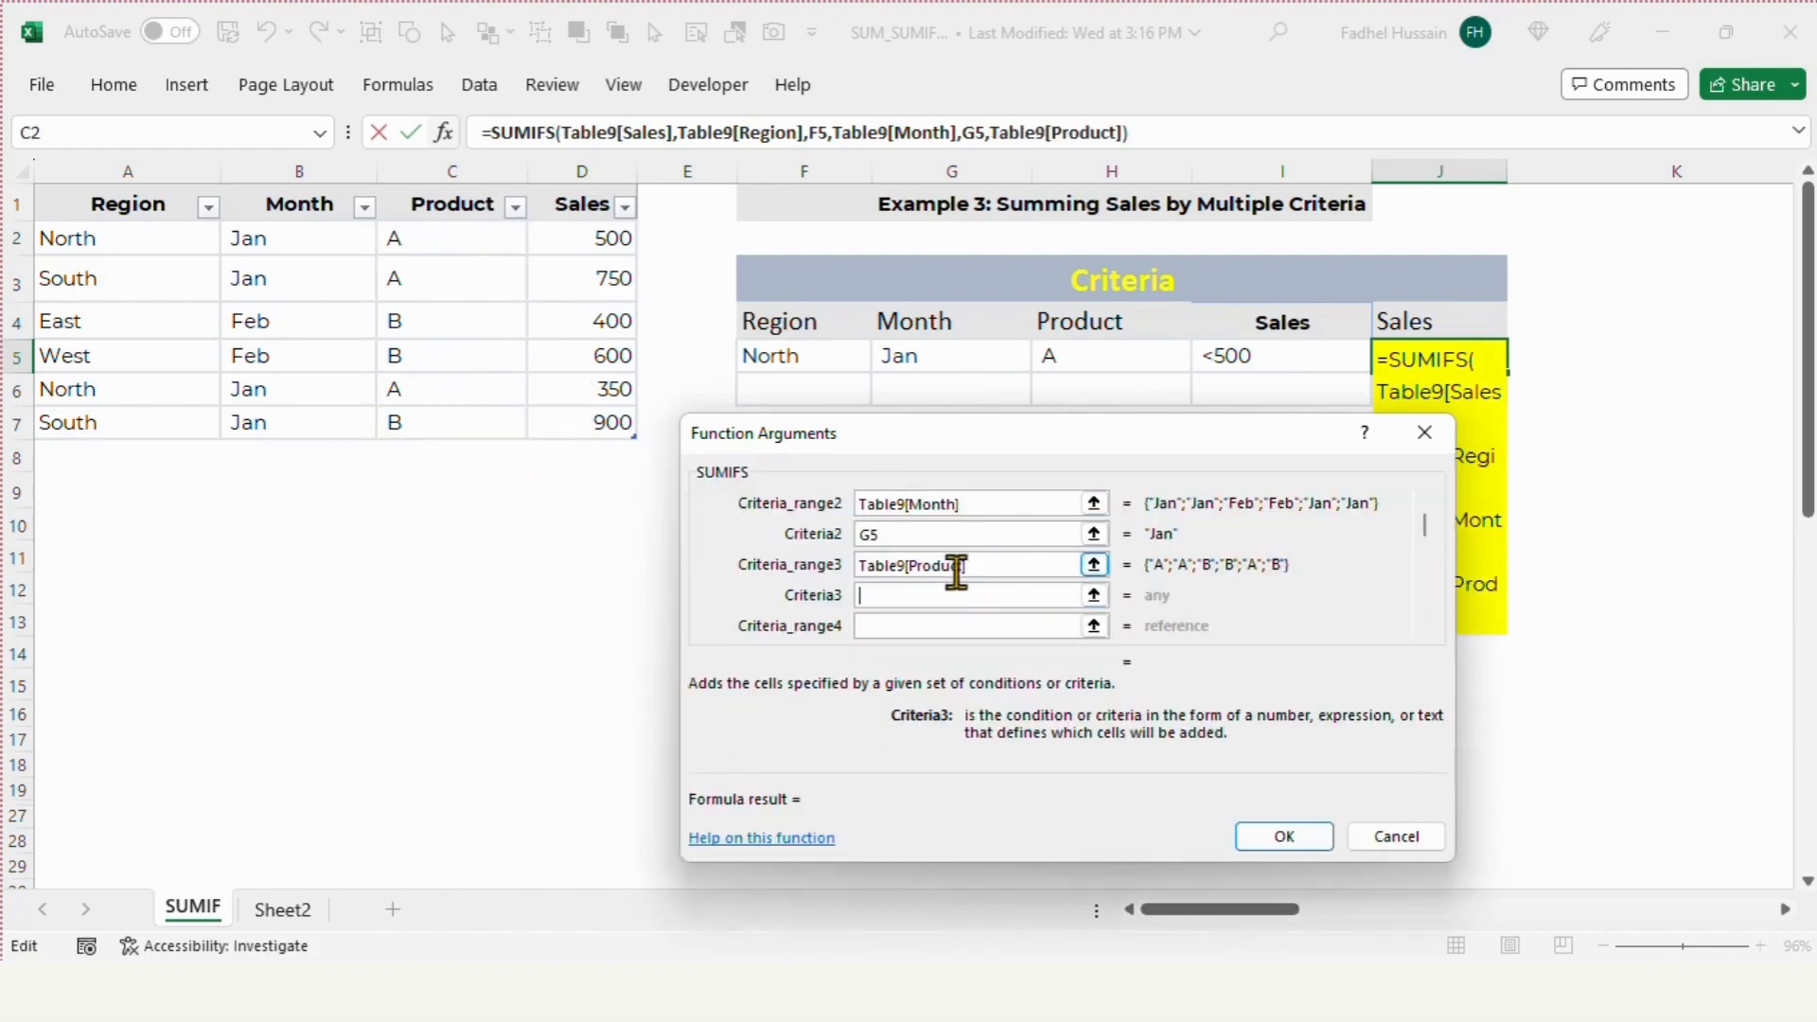
{"action": "left_click", "coordinate": [1069, 362]}
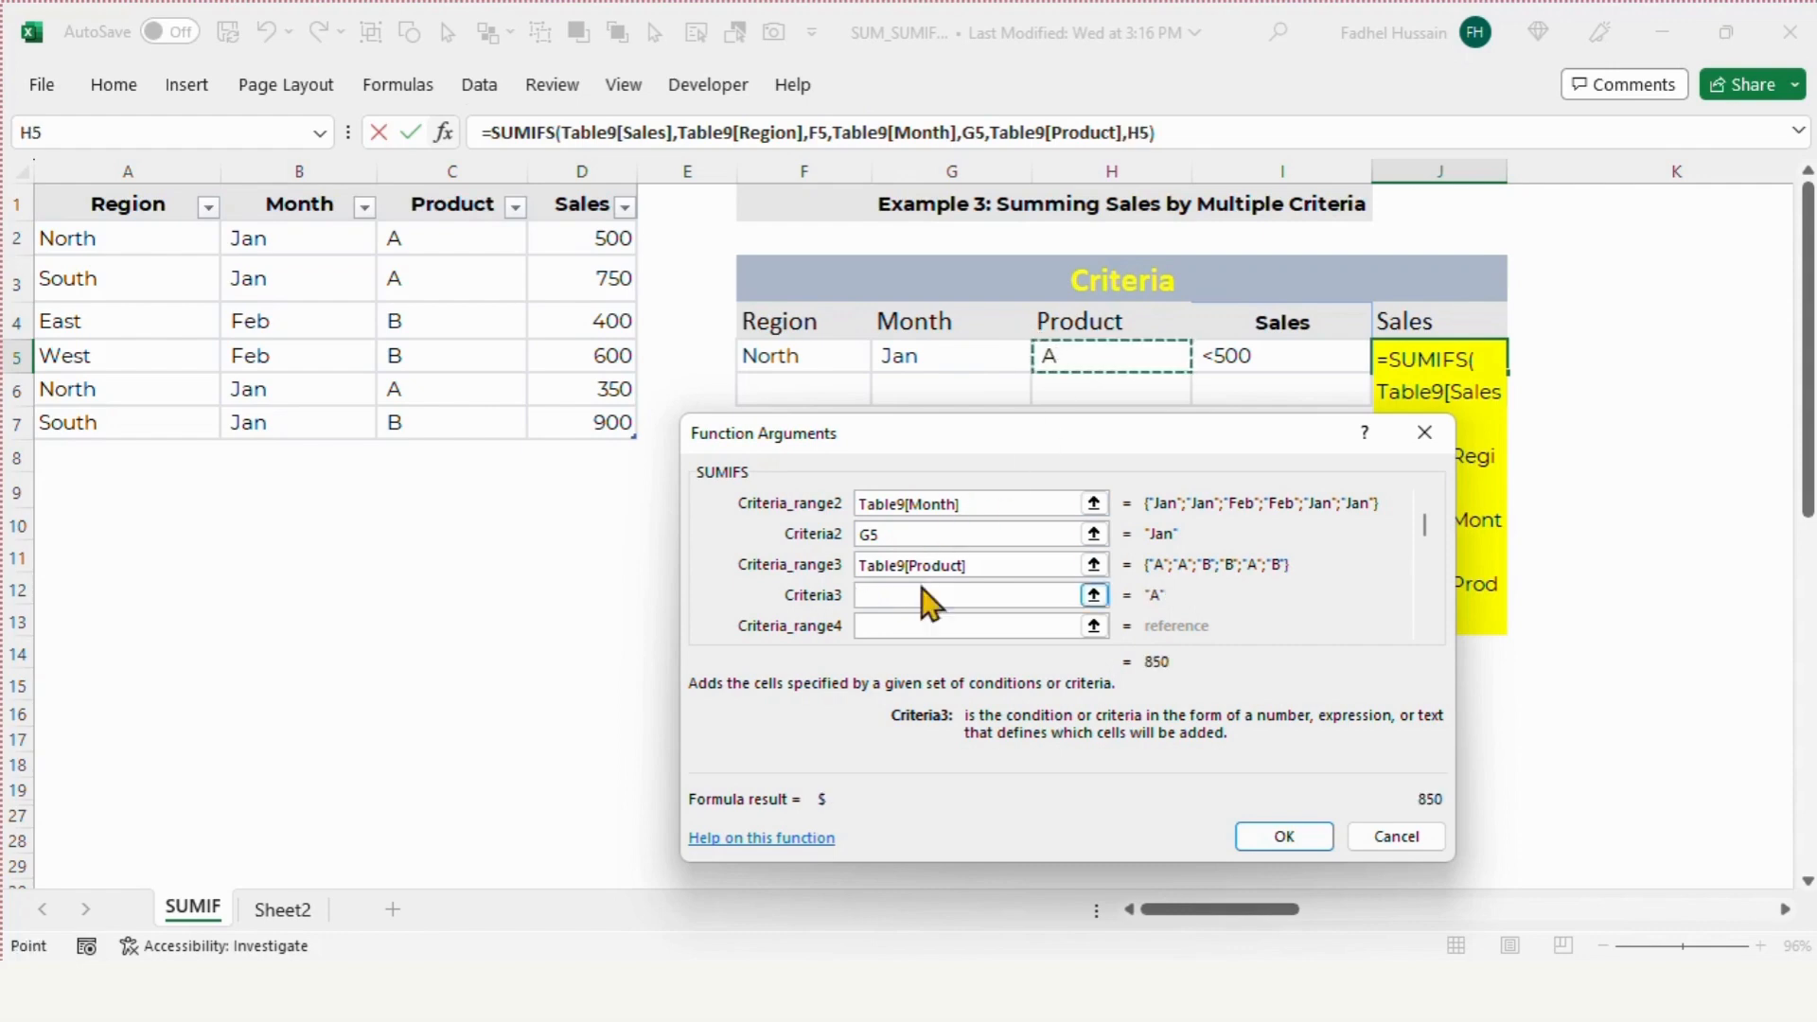
Add the Sales column with criterion I5 as the fourth condition and complete the SUMIFS function in J5.
{"action": "left_click", "coordinate": [890, 624]}
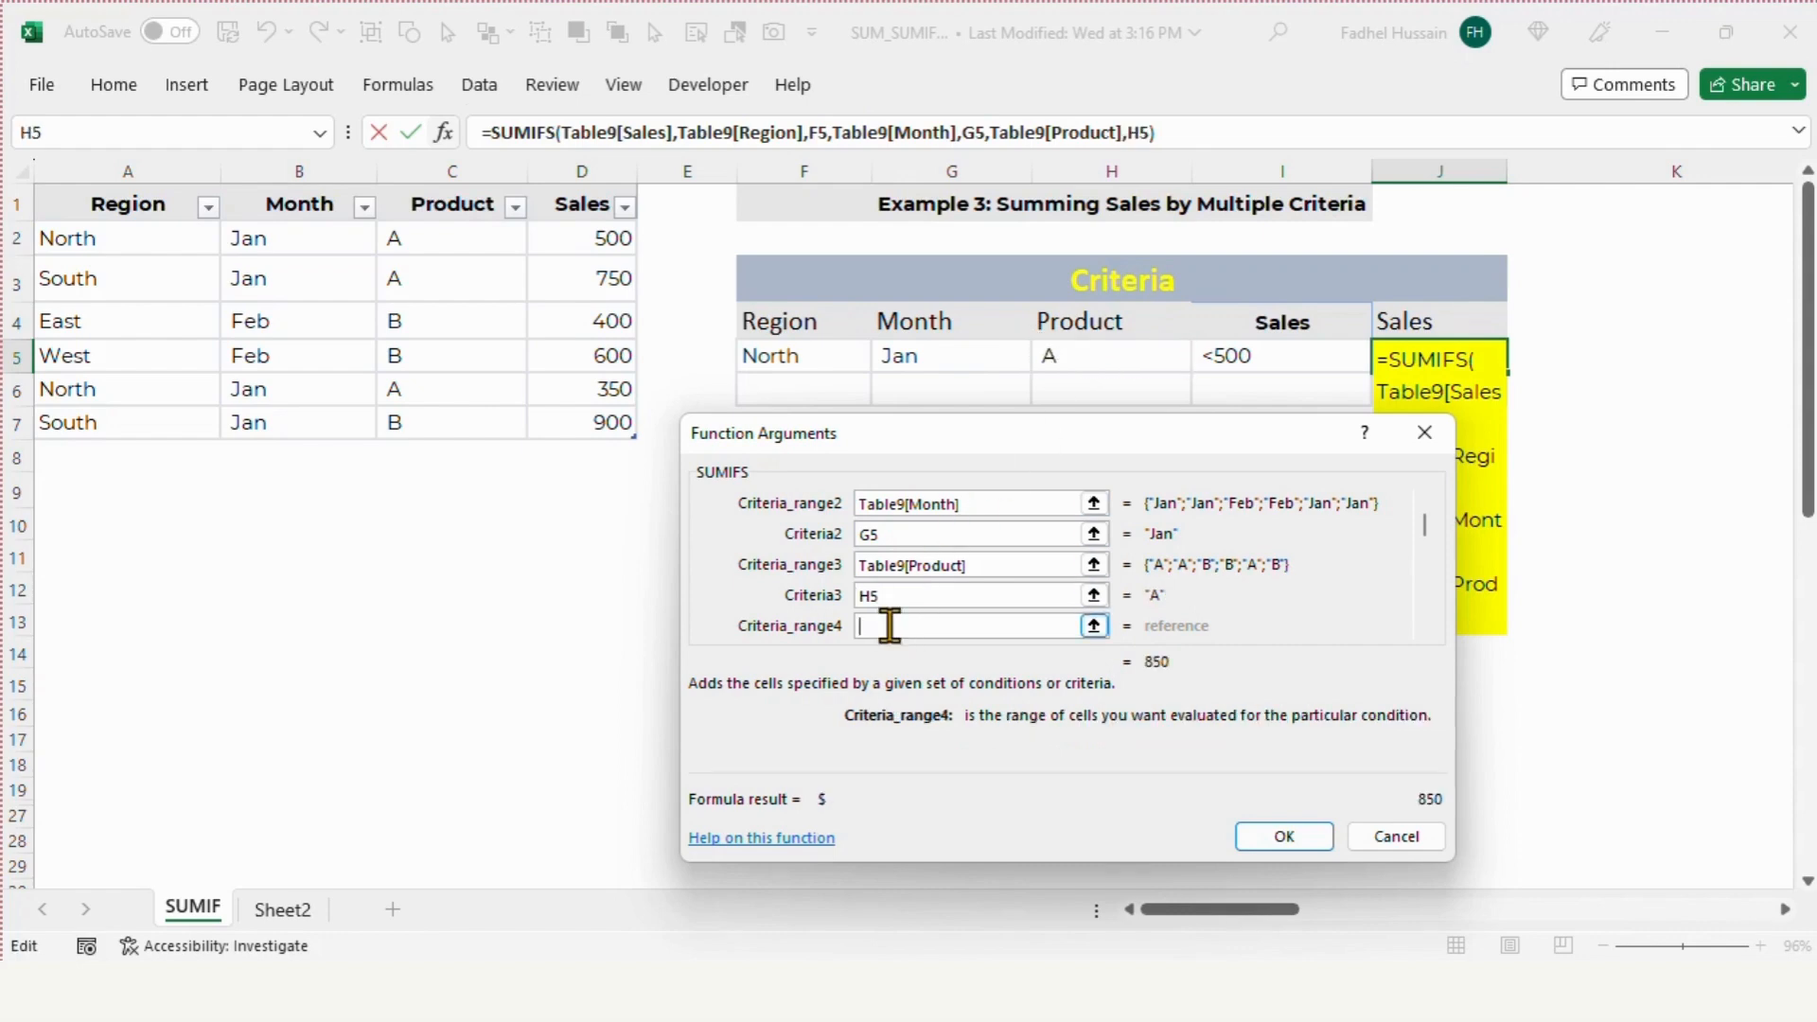
{"action": "left_click", "coordinate": [1427, 629]}
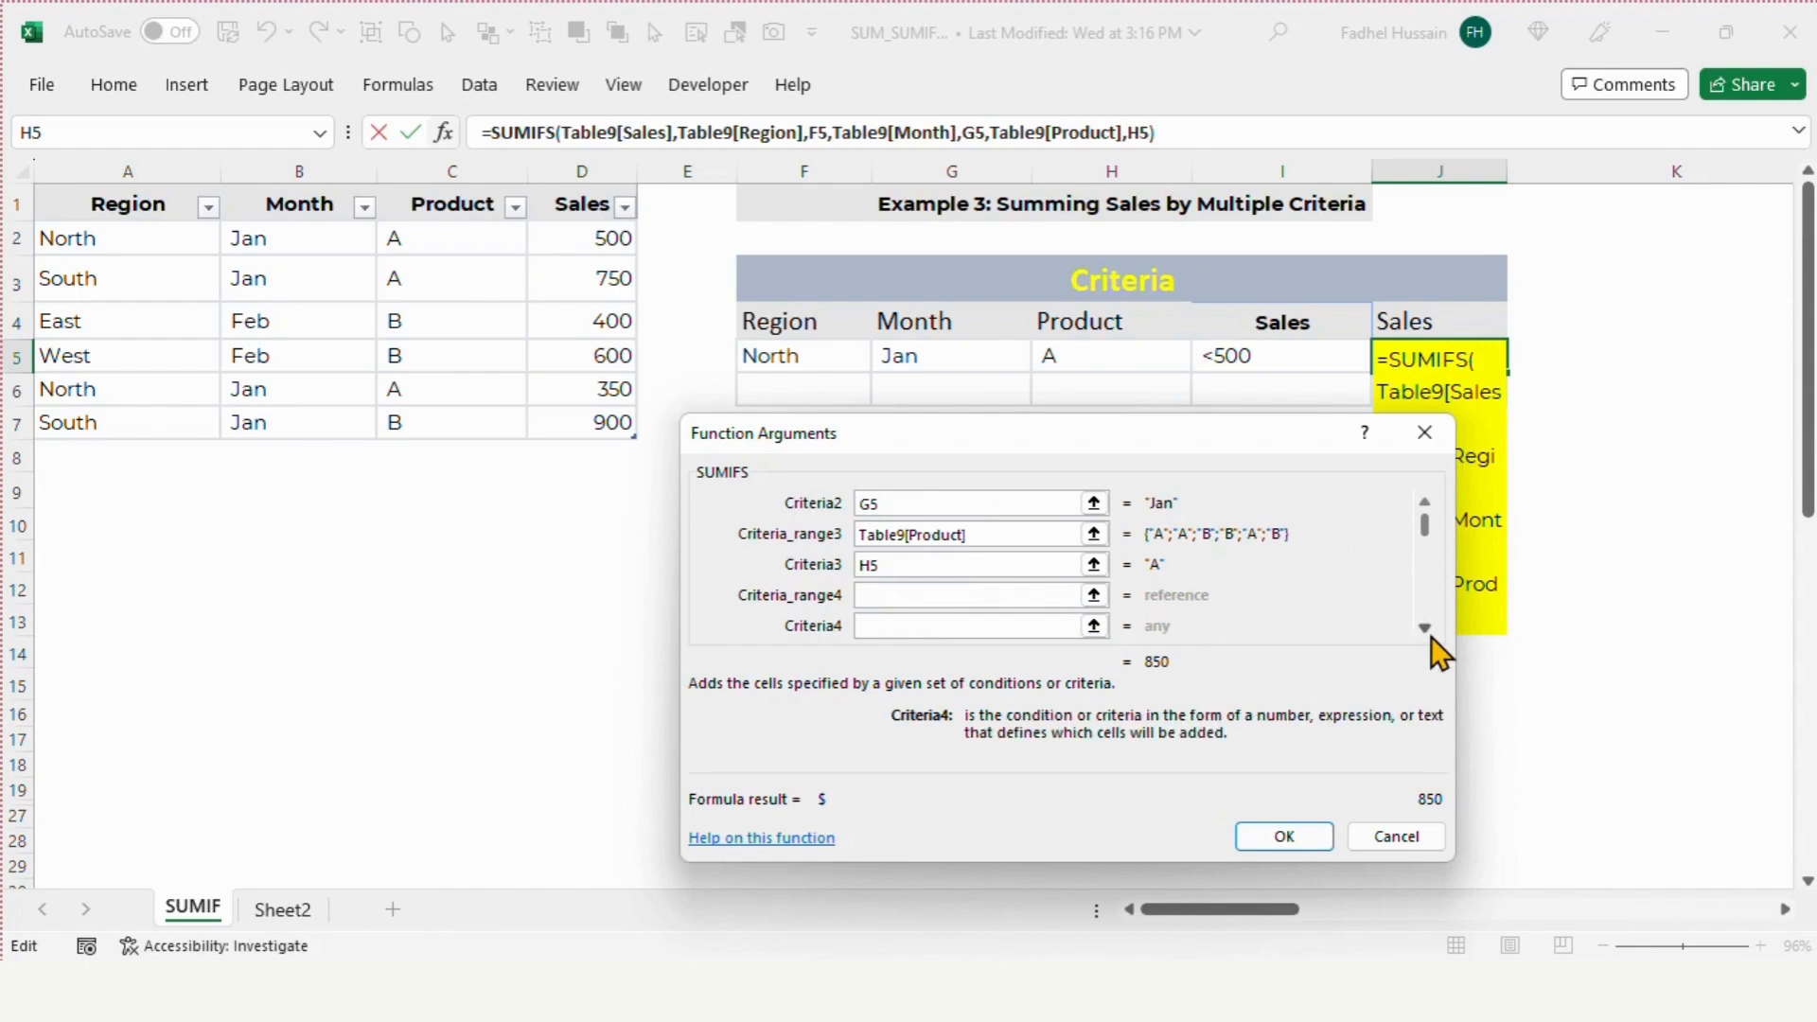
{"action": "left_click", "coordinate": [1431, 638]}
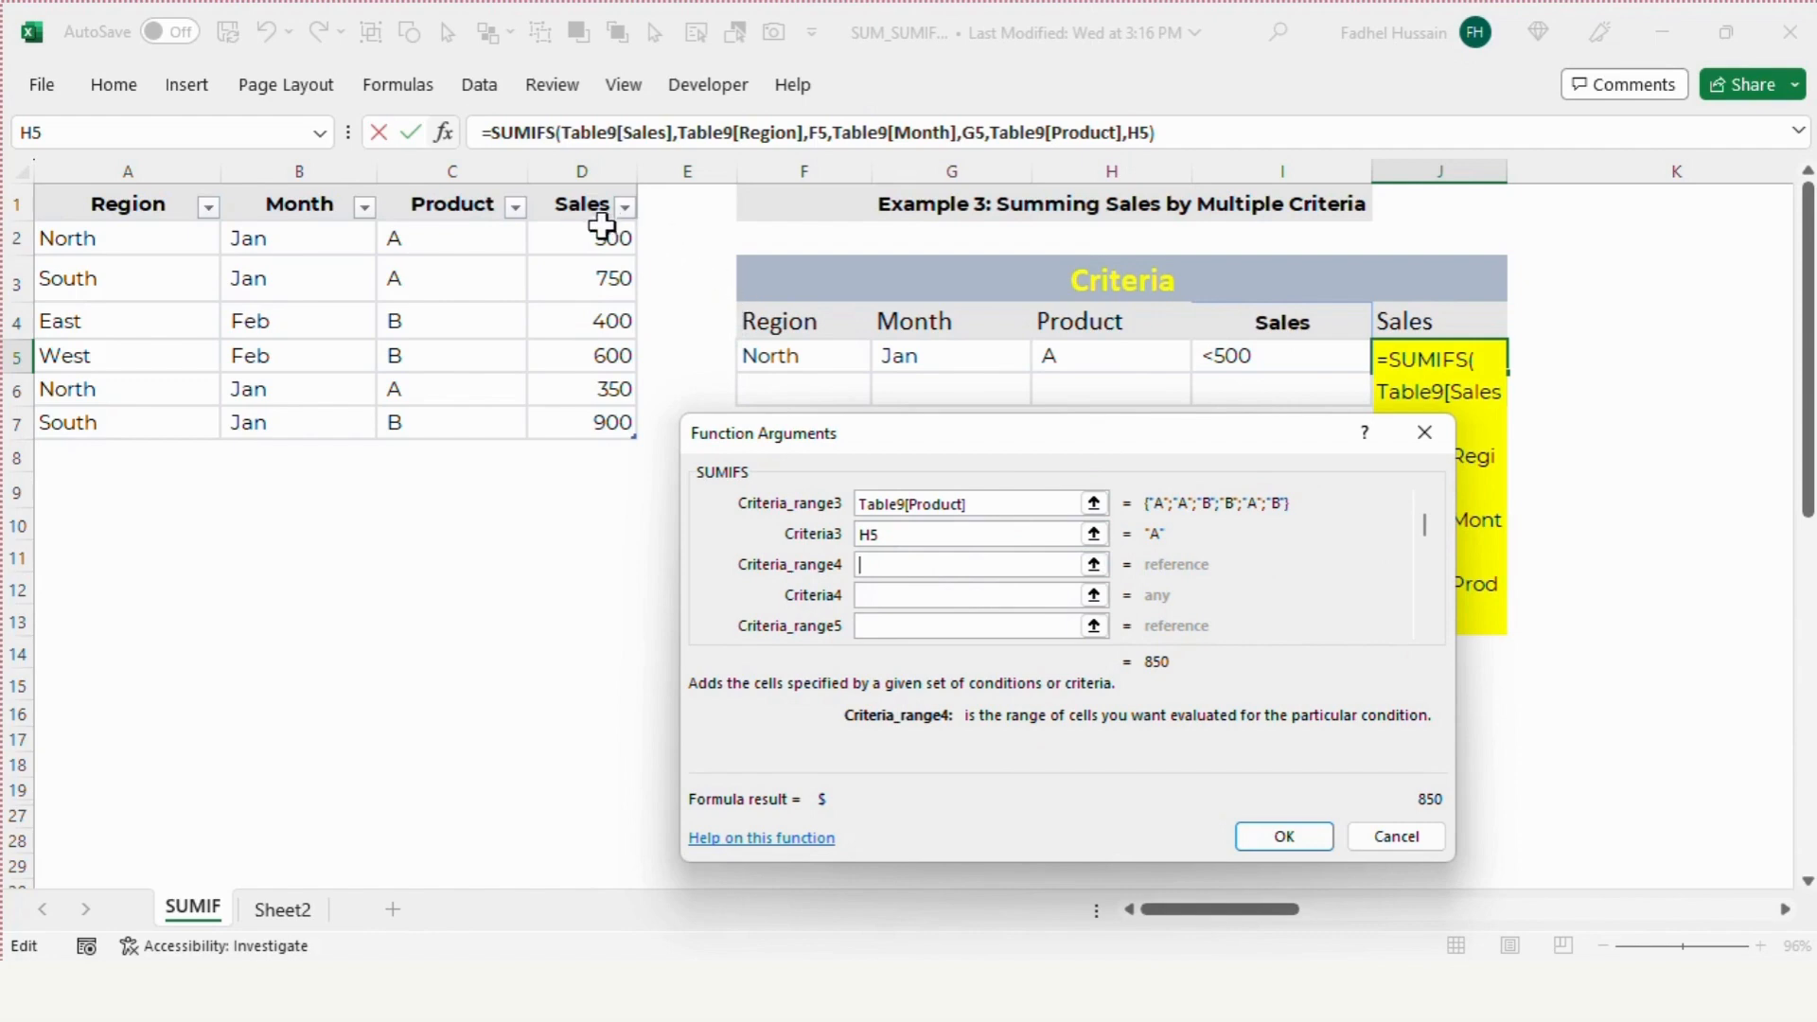
{"action": "left_click_drag", "start_coordinate": [583, 237], "coordinate": [570, 413]}
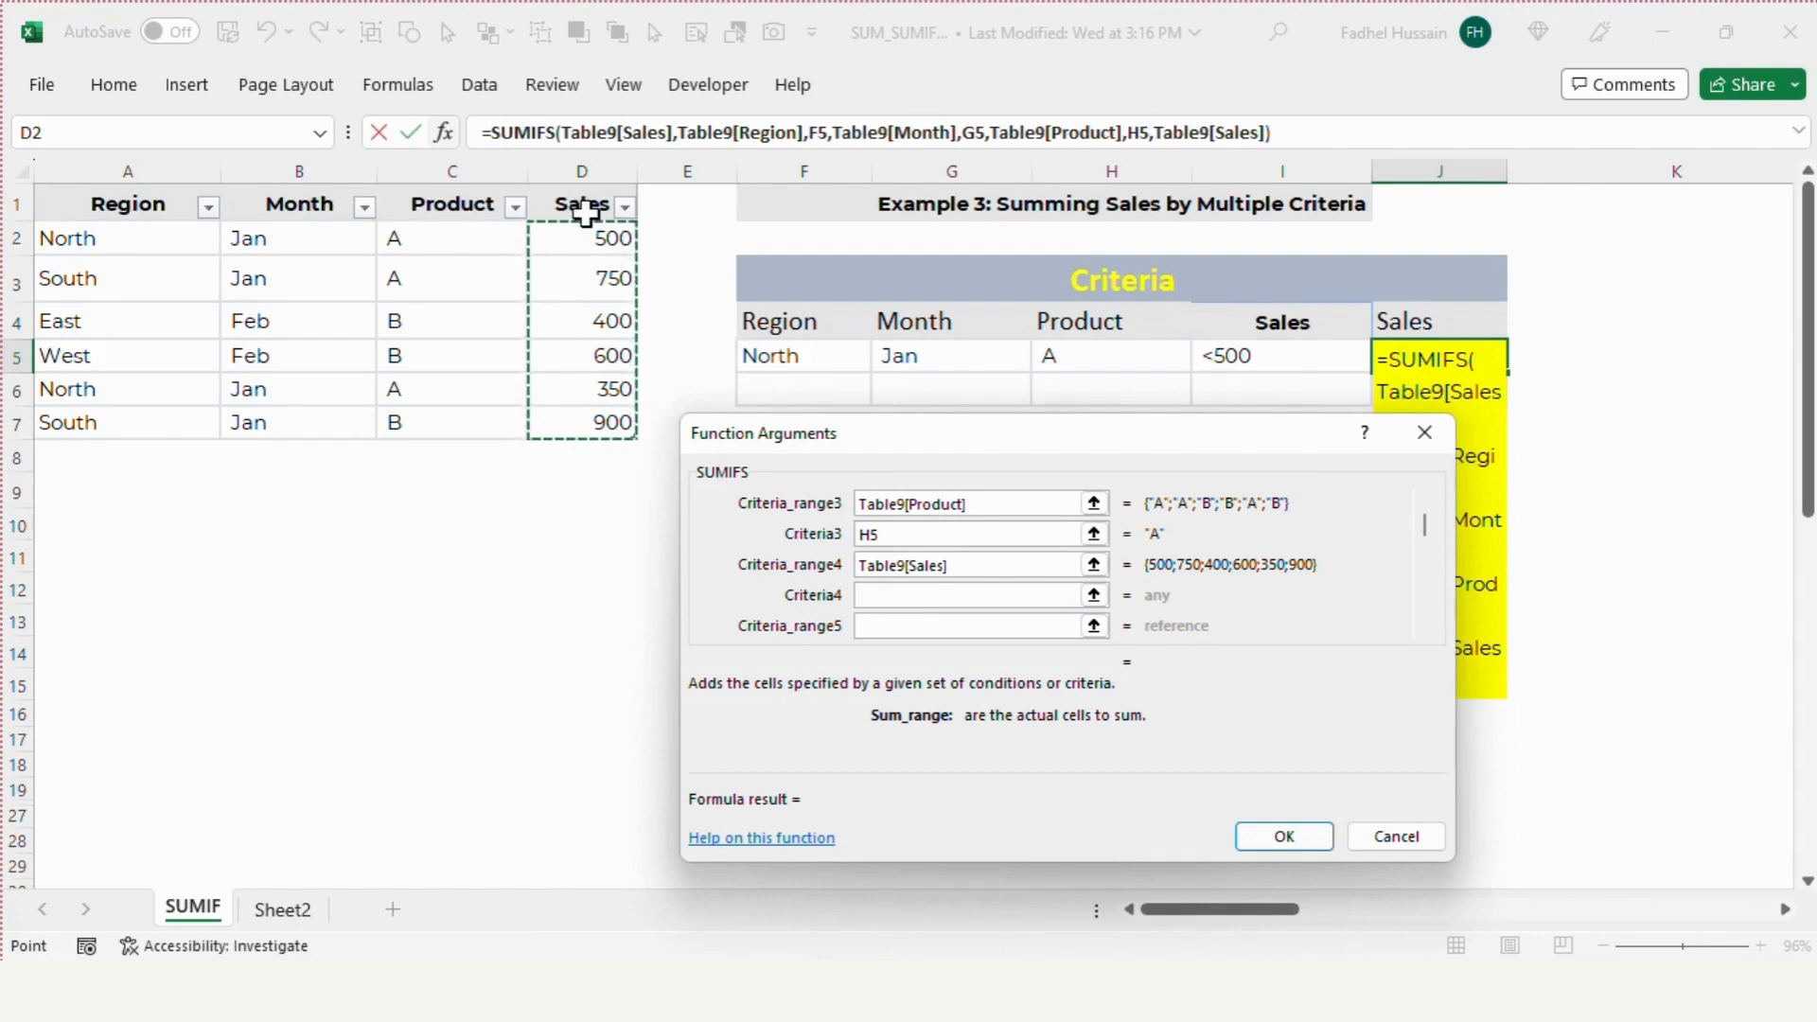
{"action": "left_click", "coordinate": [876, 596]}
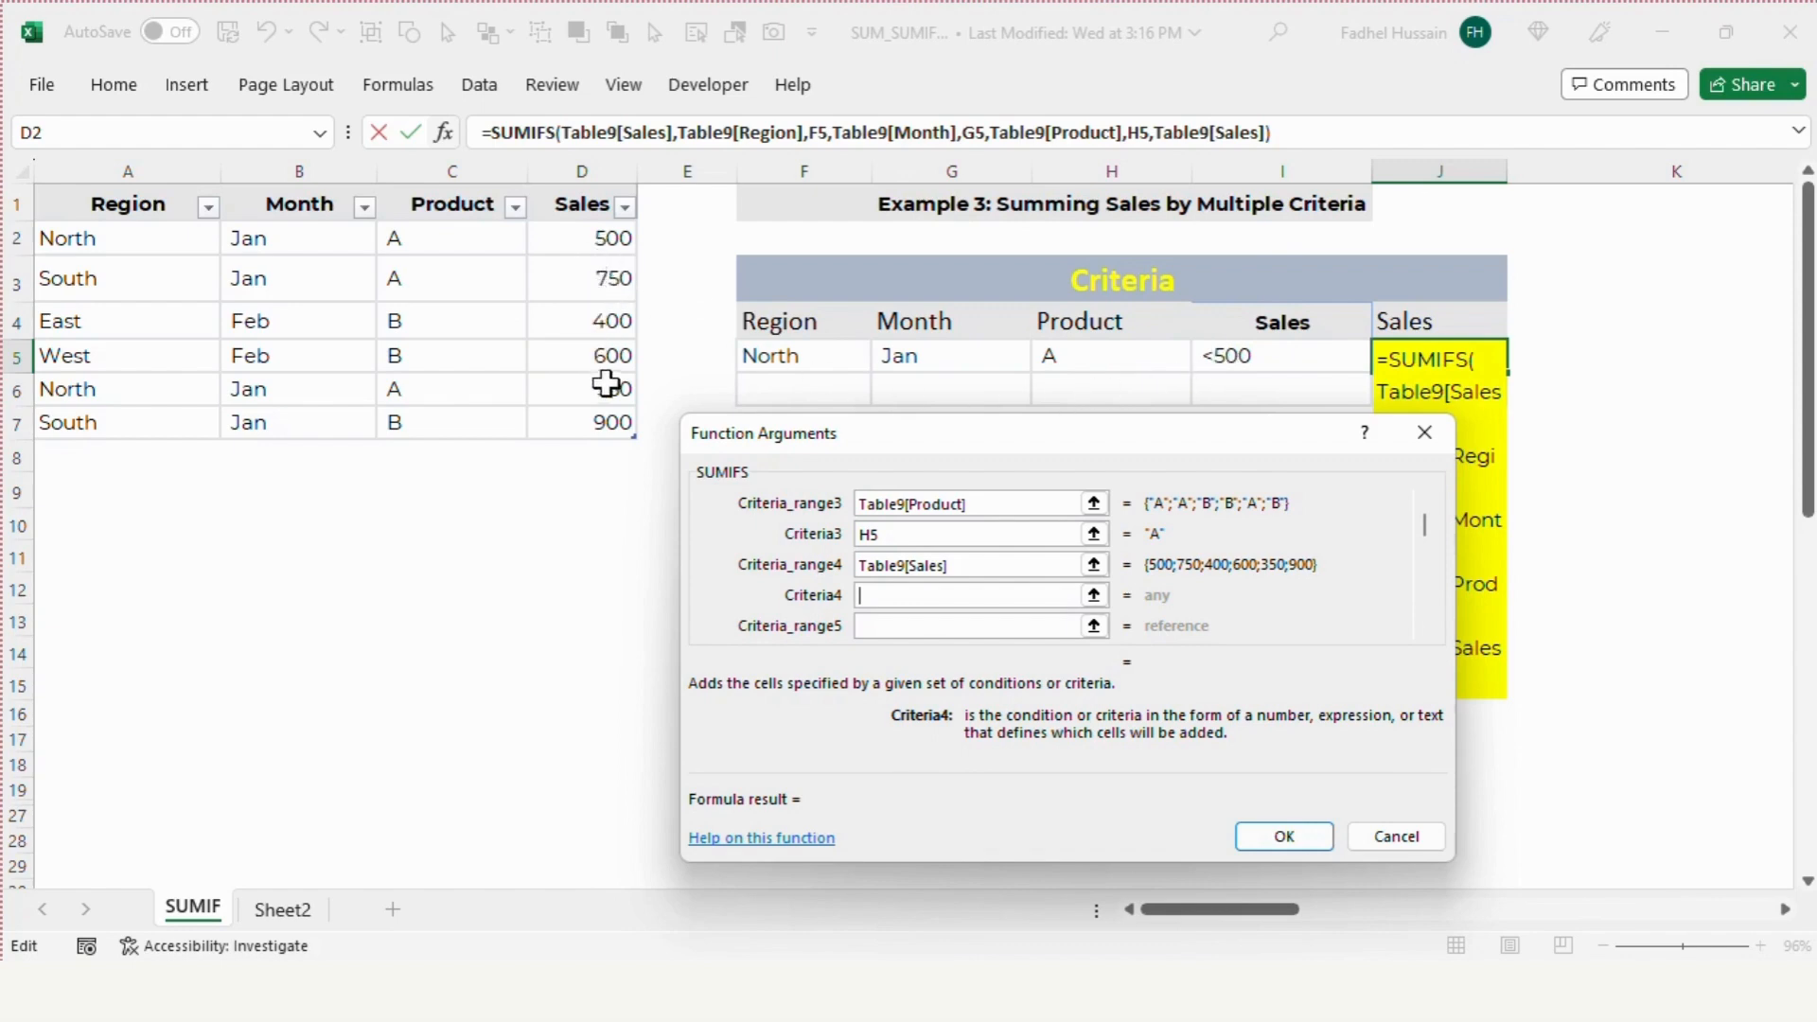
{"action": "left_click", "coordinate": [1221, 355]}
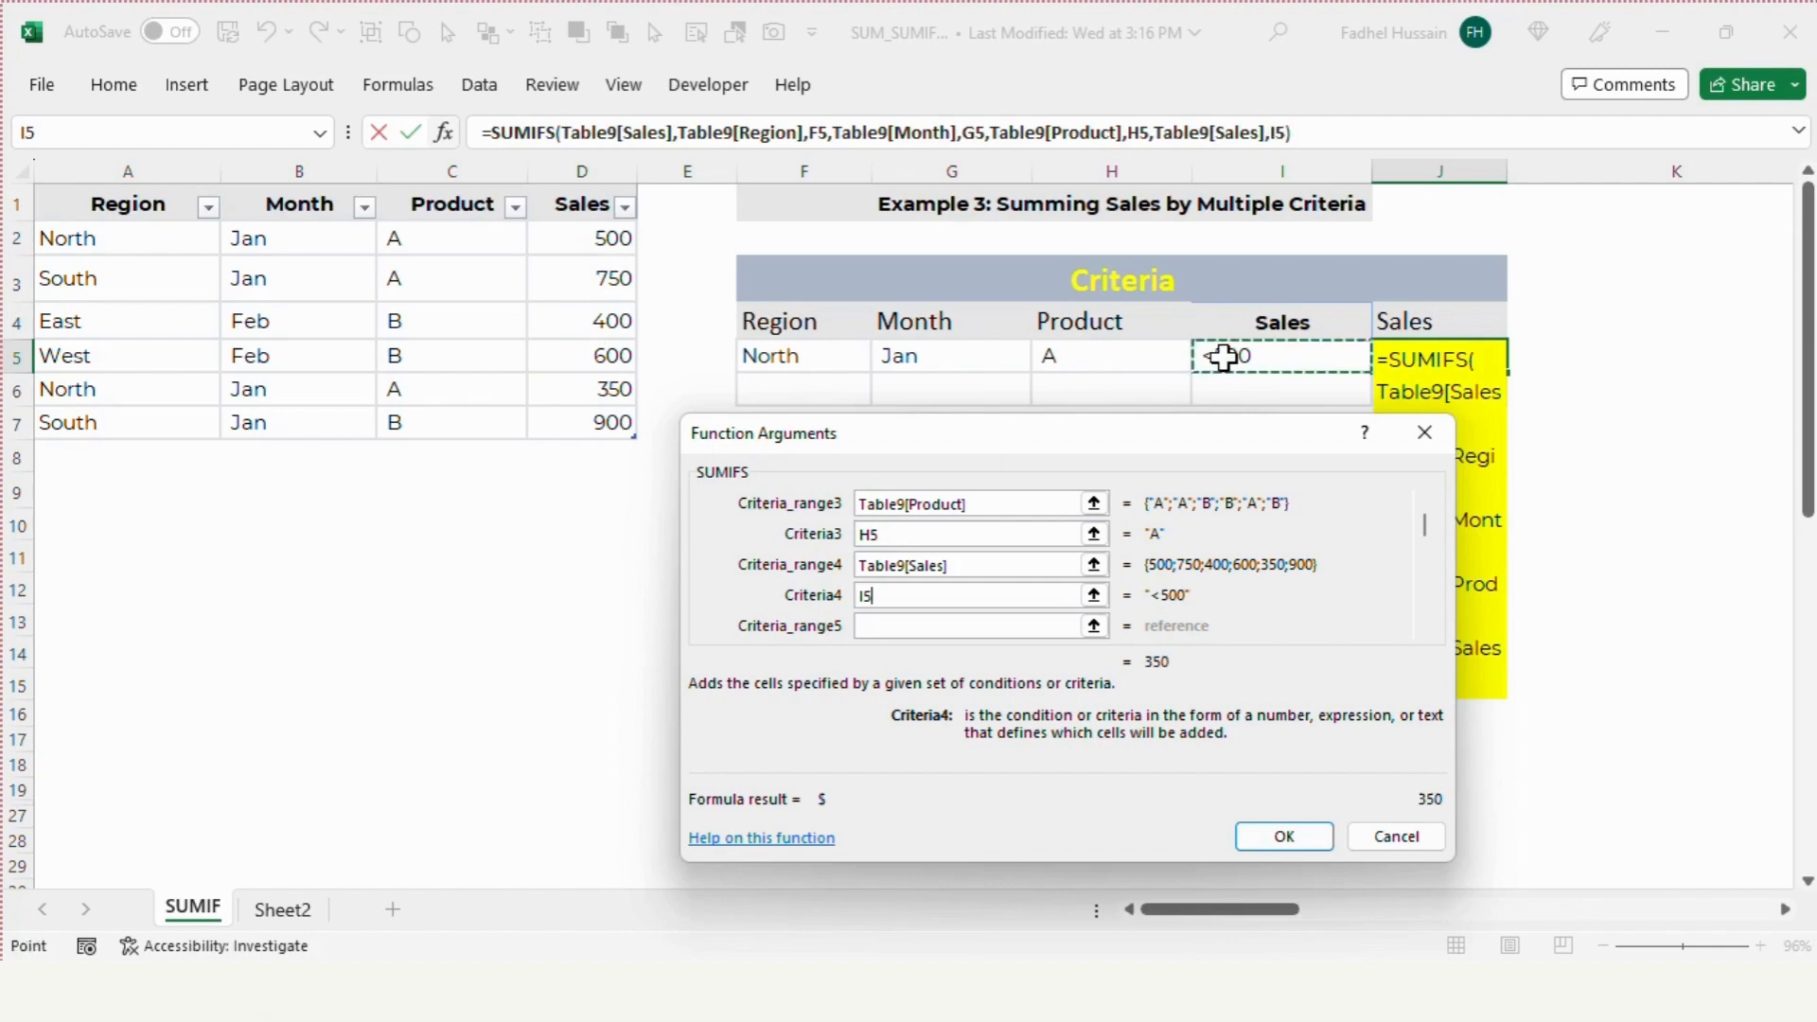
{"action": "left_click", "coordinate": [1279, 839]}
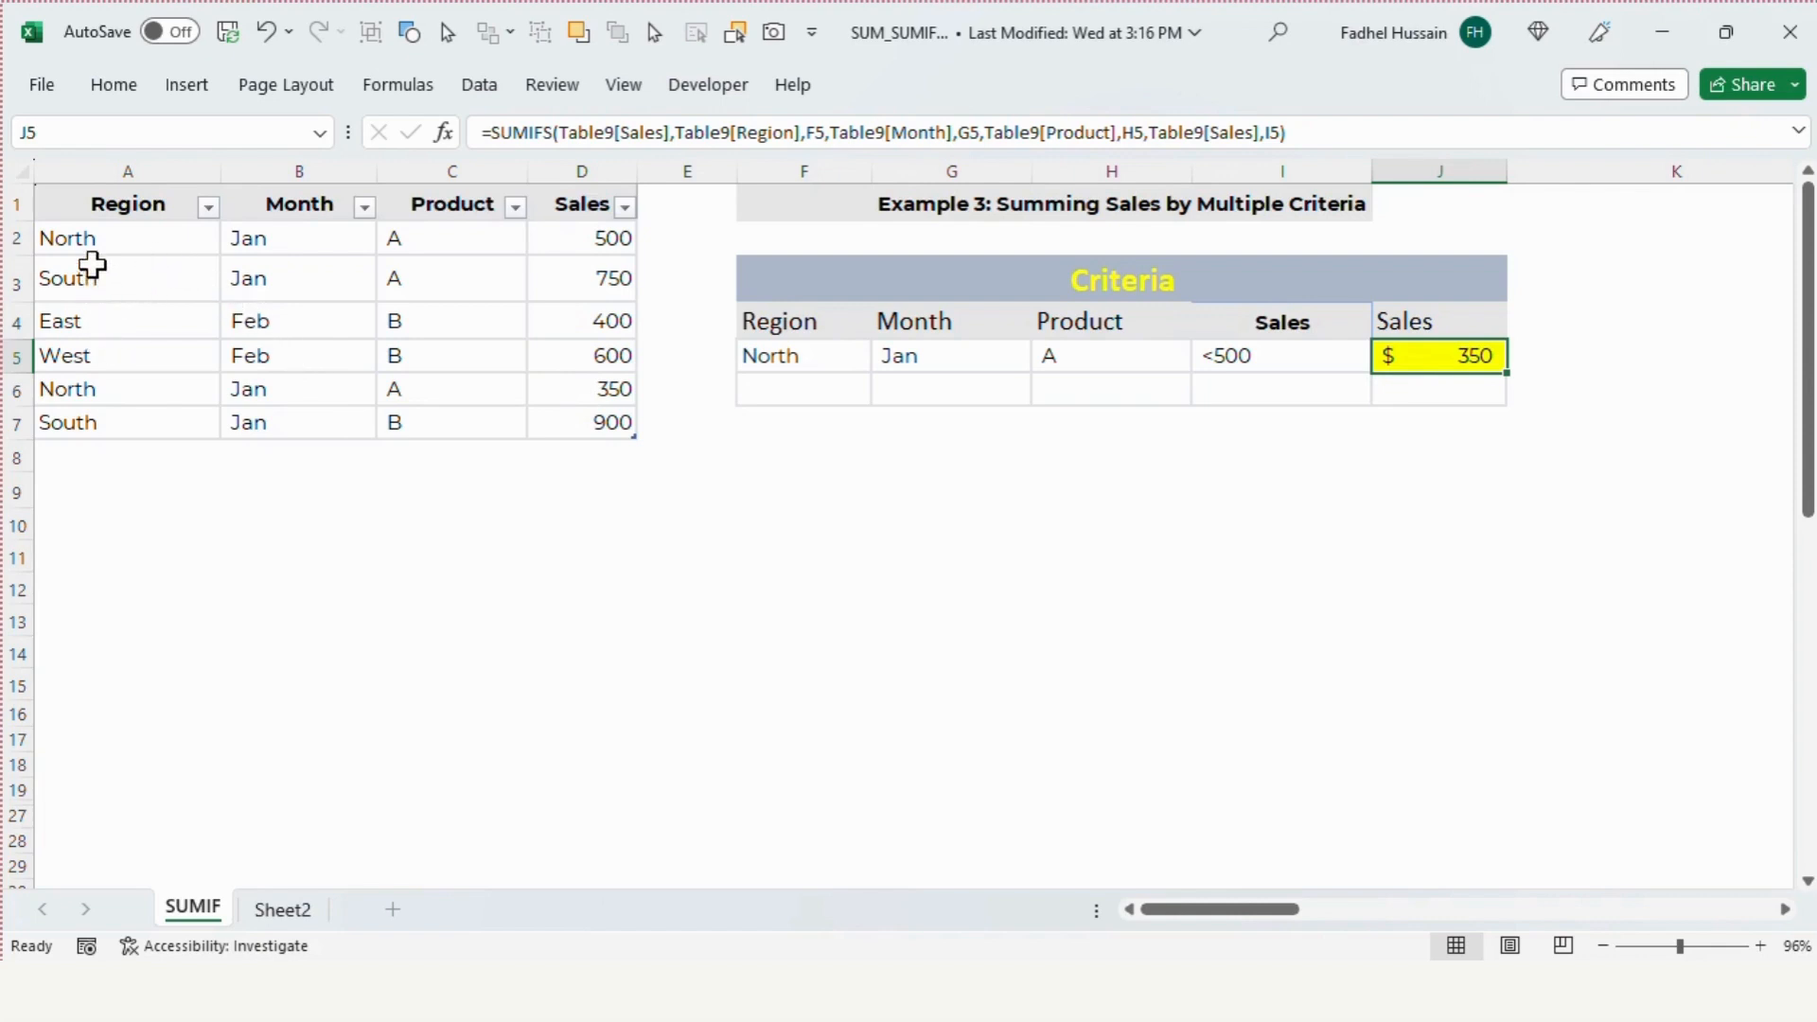
Examine table rows 2 and 6 for North, Jan, product A and compare their sales amounts.
{"action": "left_click", "coordinate": [102, 239]}
{"action": "left_click_drag", "start_coordinate": [102, 240], "coordinate": [629, 239]}
{"action": "left_click_drag", "start_coordinate": [151, 389], "coordinate": [545, 386]}
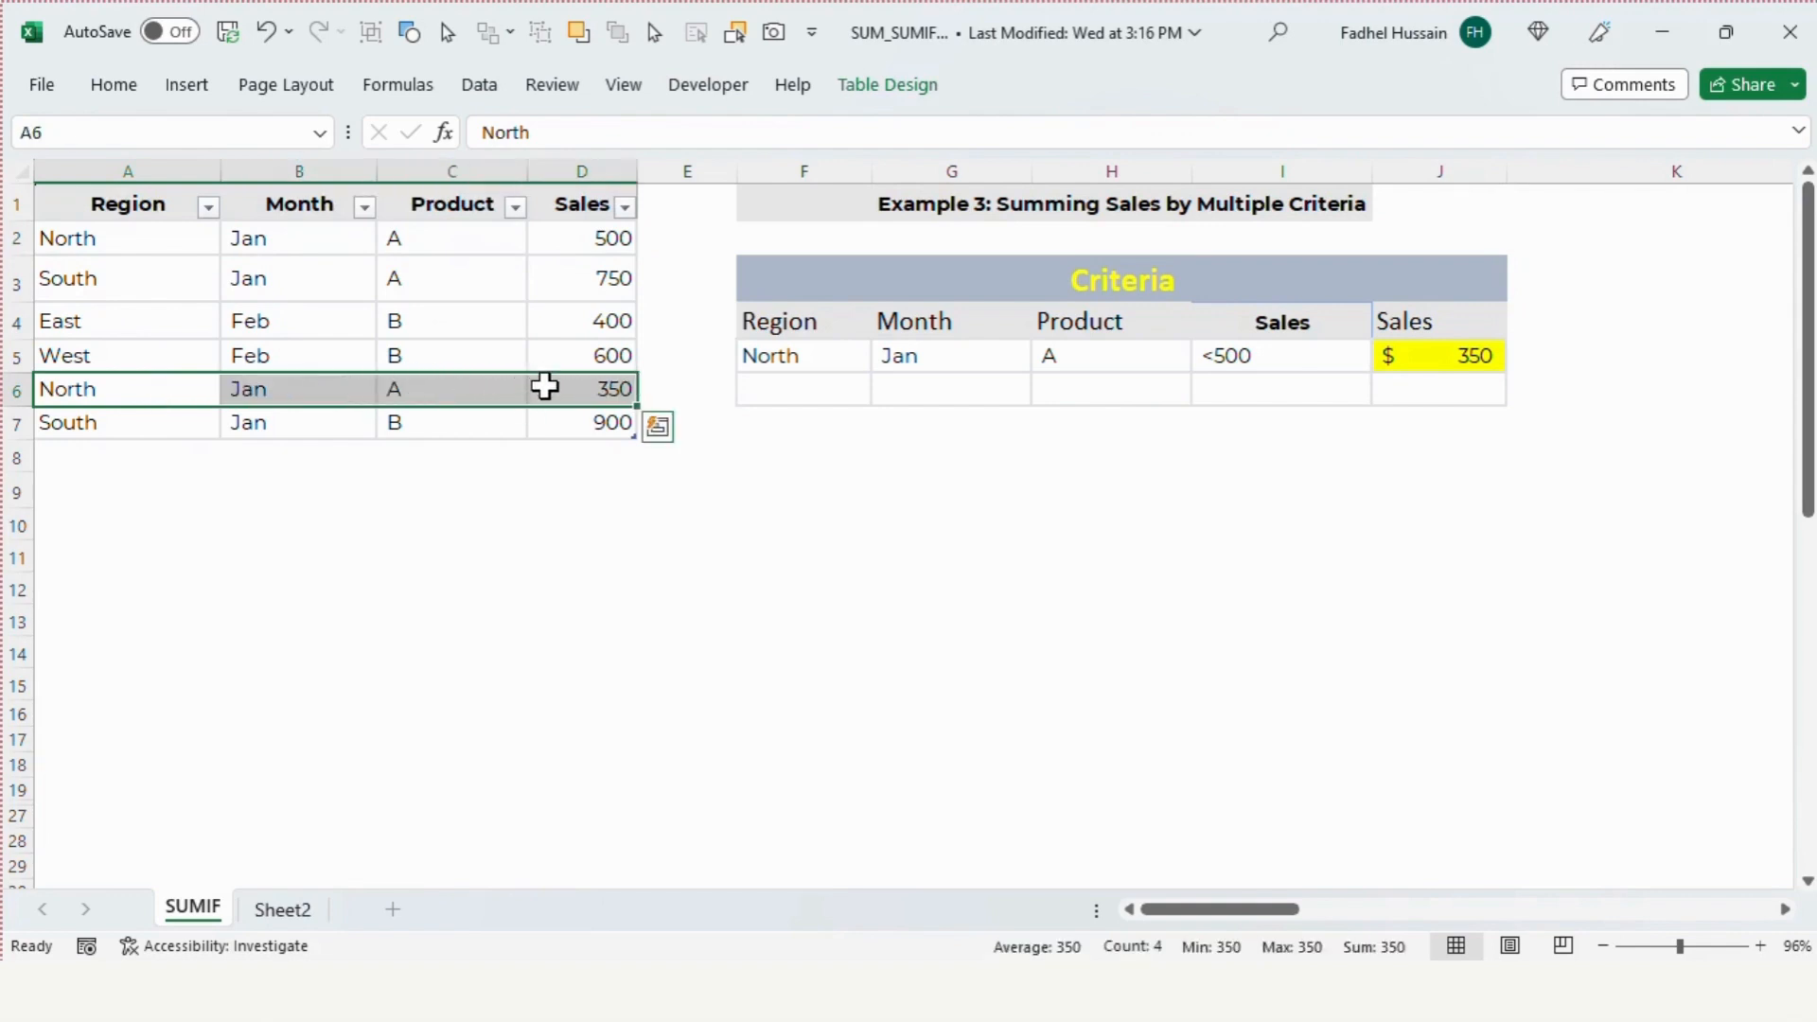
{"action": "left_click", "coordinate": [450, 395]}
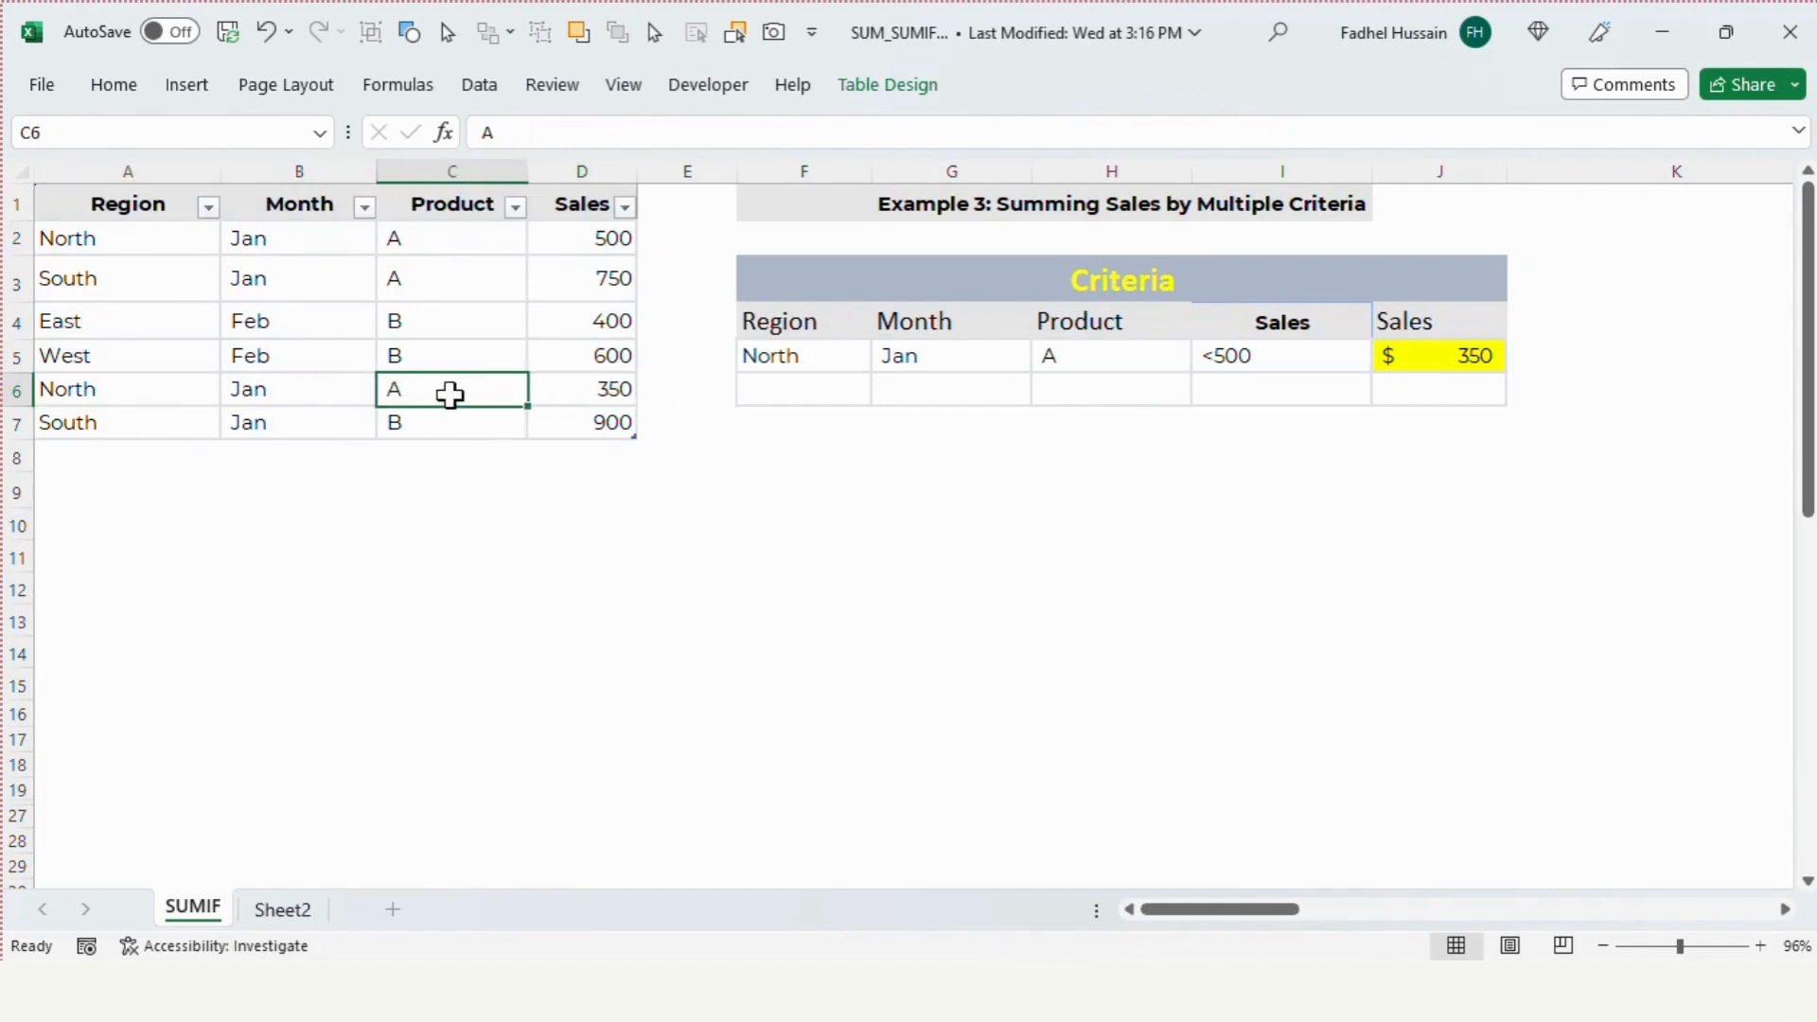
{"action": "left_click", "coordinate": [596, 389]}
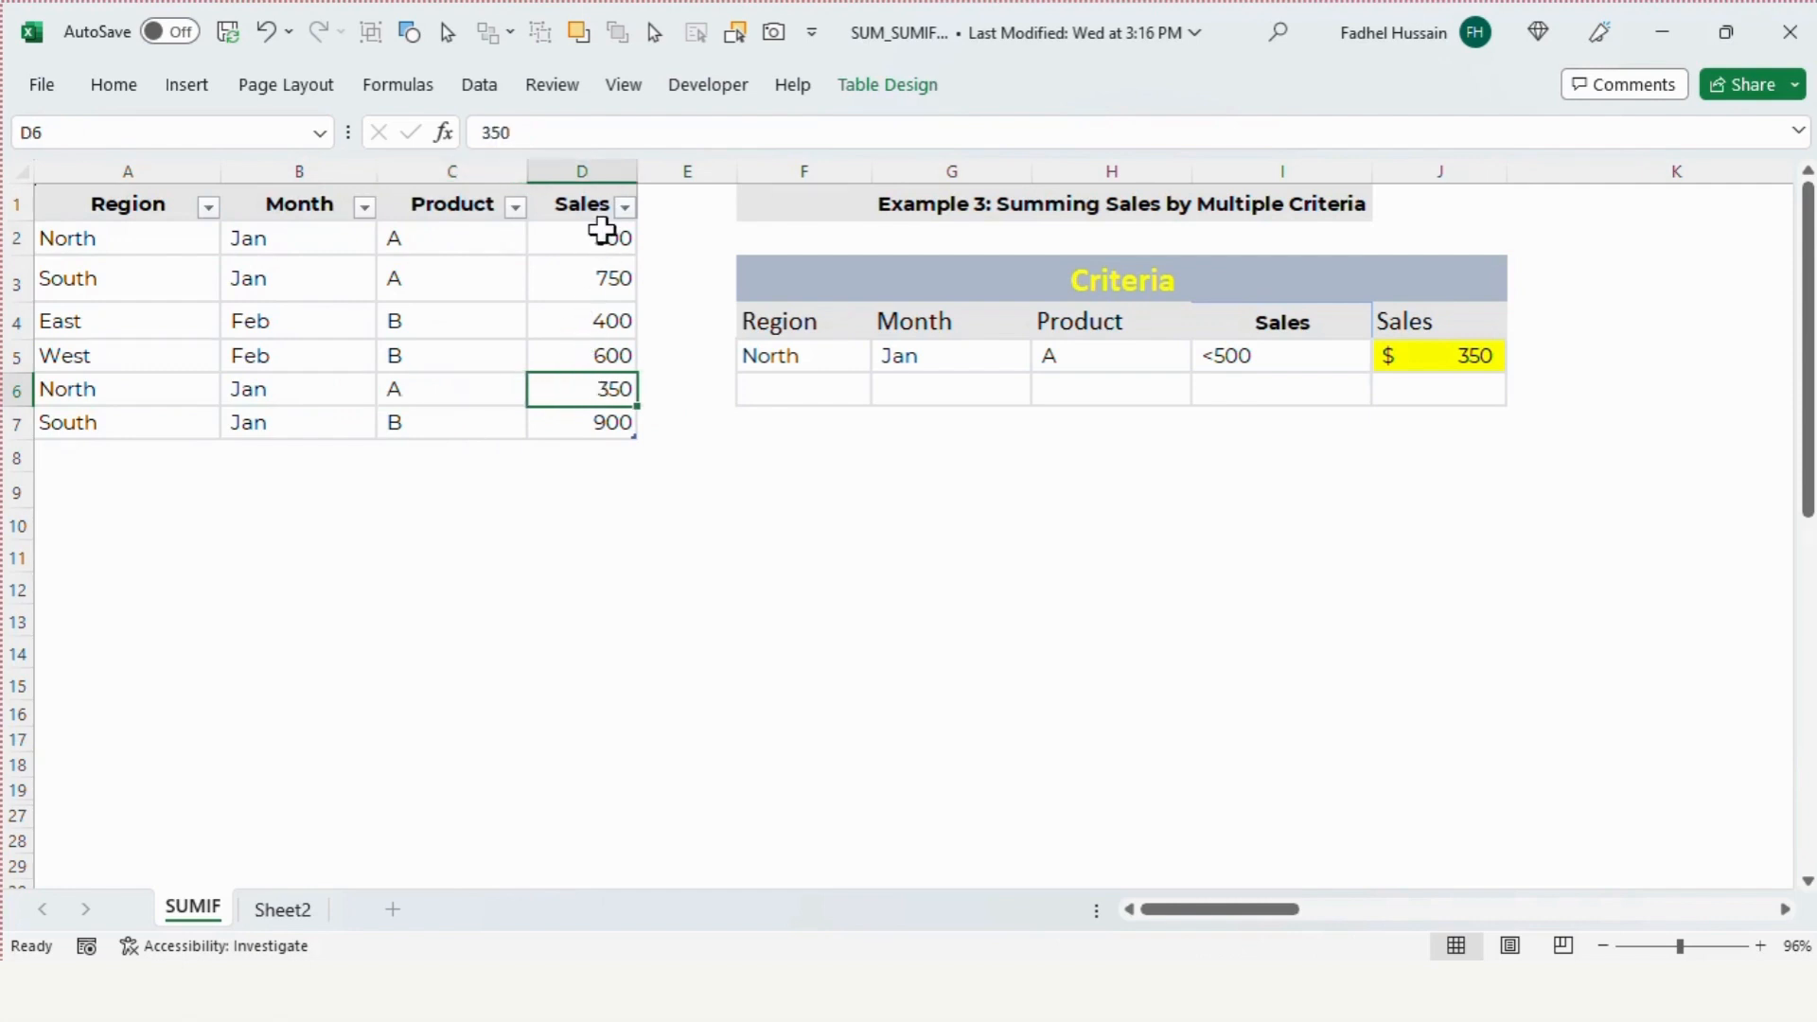
{"action": "left_click", "coordinate": [606, 234]}
{"action": "left_click", "coordinate": [601, 391]}
Check the J5 total and the sales criterion in I5 against the record in table row 6.
{"action": "left_click", "coordinate": [1213, 356]}
{"action": "left_click", "coordinate": [1473, 358]}
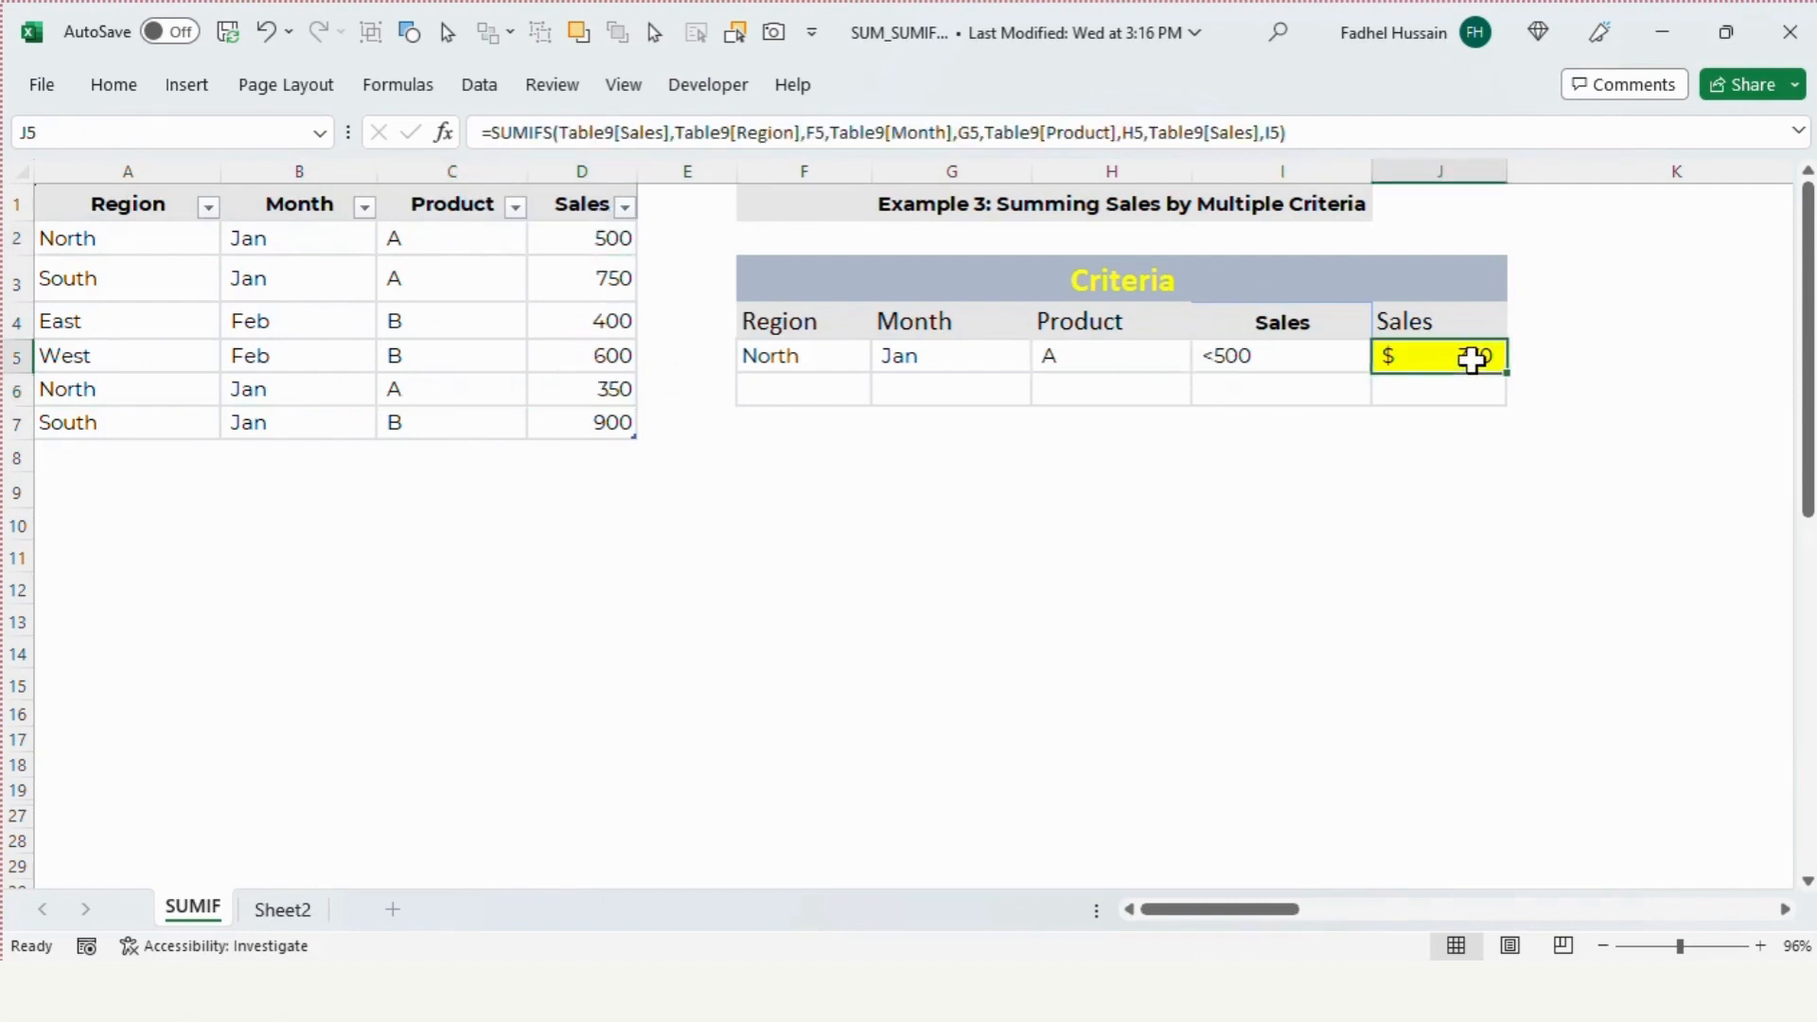
{"action": "left_click", "coordinate": [570, 387]}
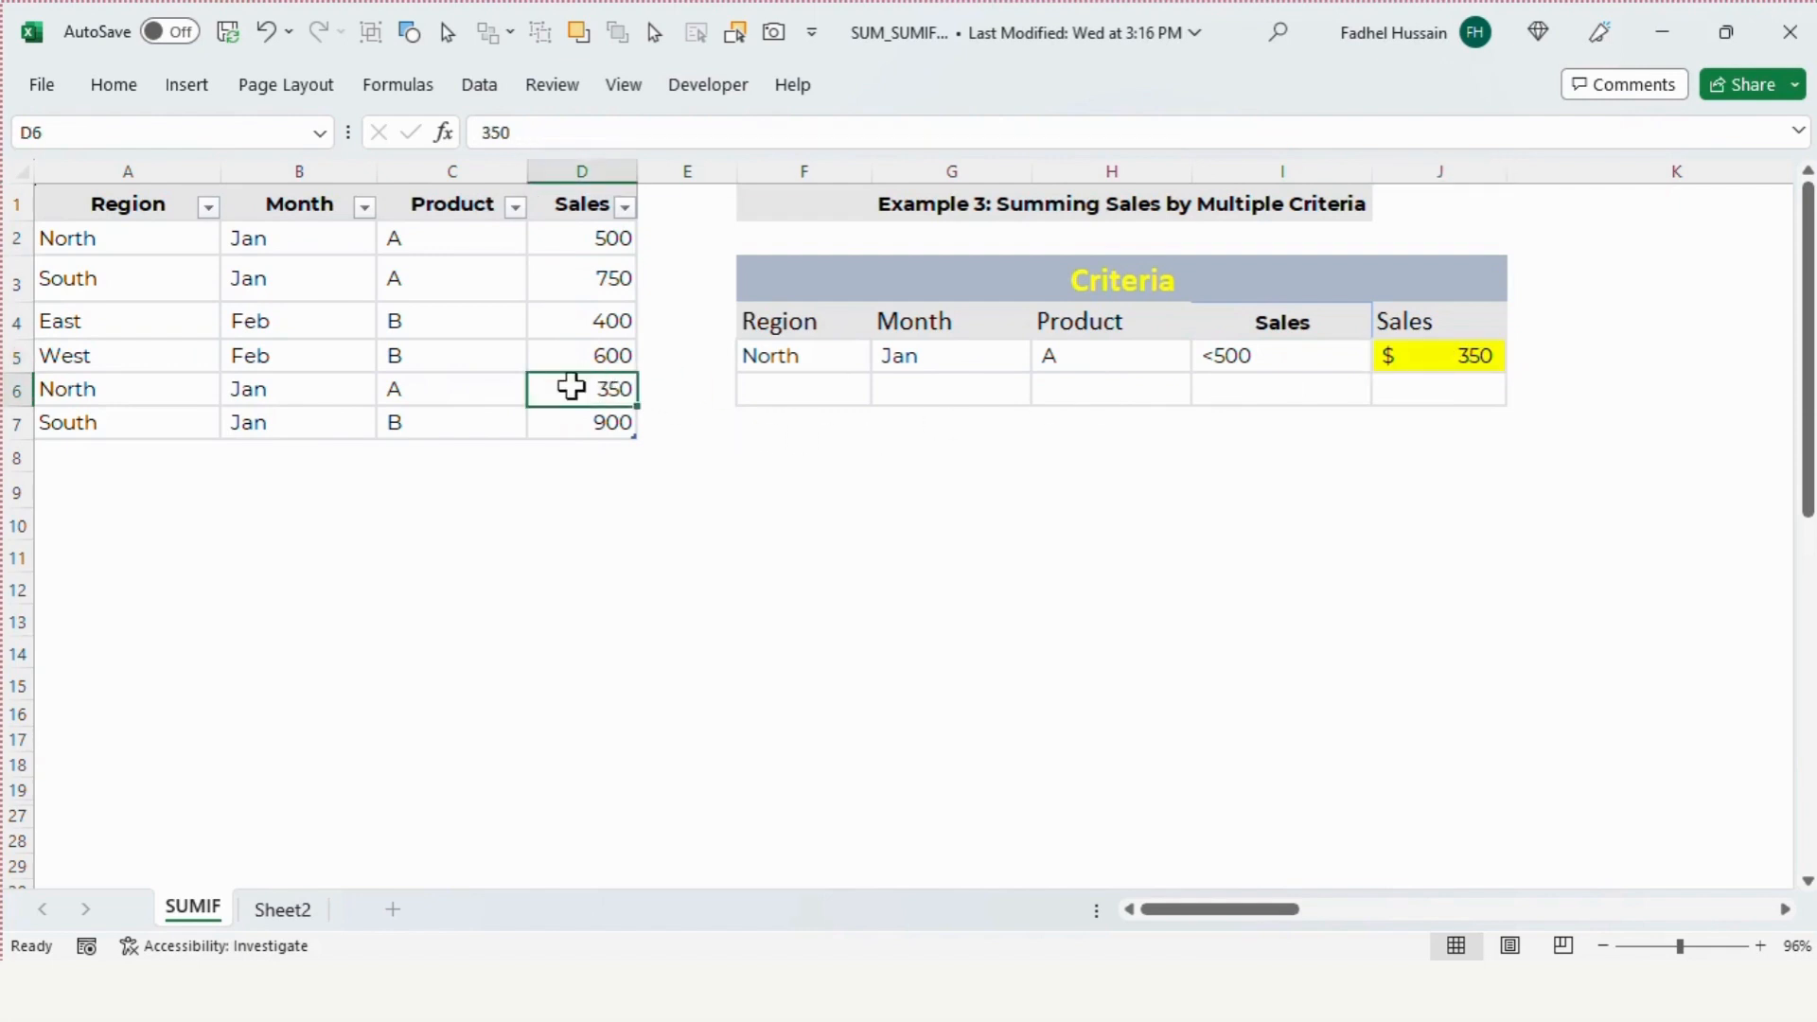
{"action": "left_click_drag", "start_coordinate": [570, 386], "coordinate": [121, 389]}
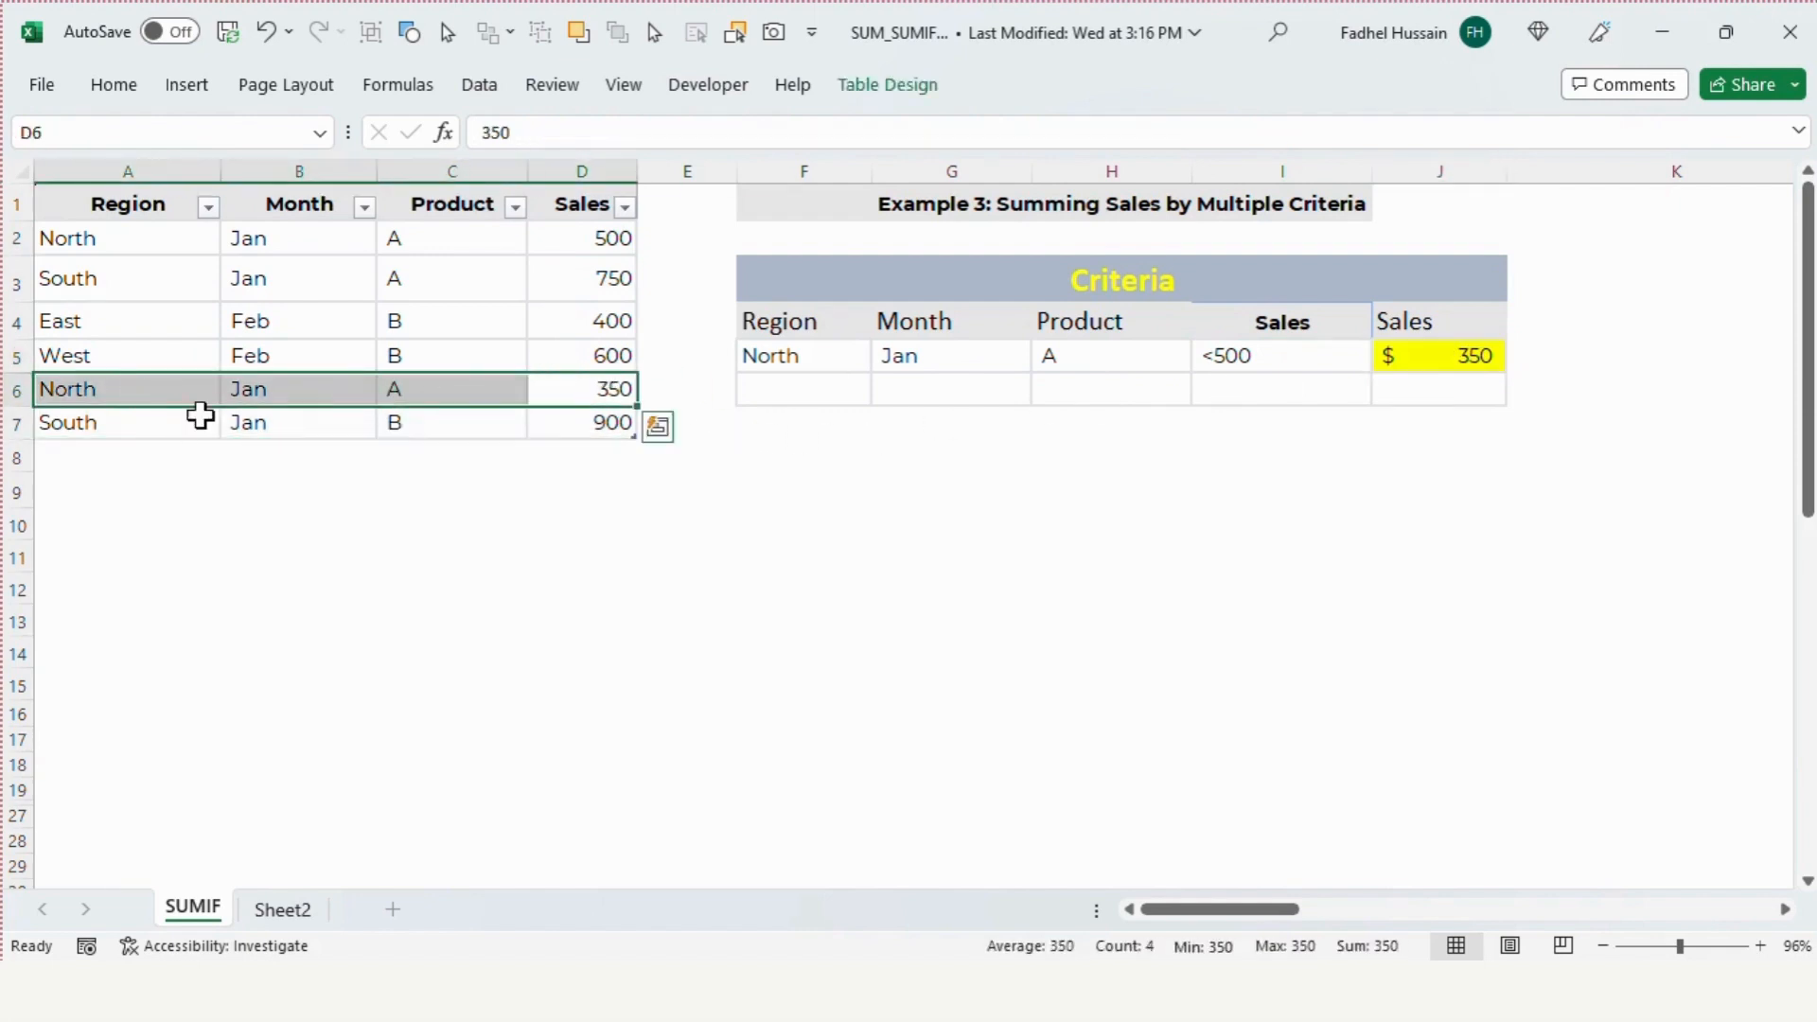
{"action": "left_click", "coordinate": [615, 382]}
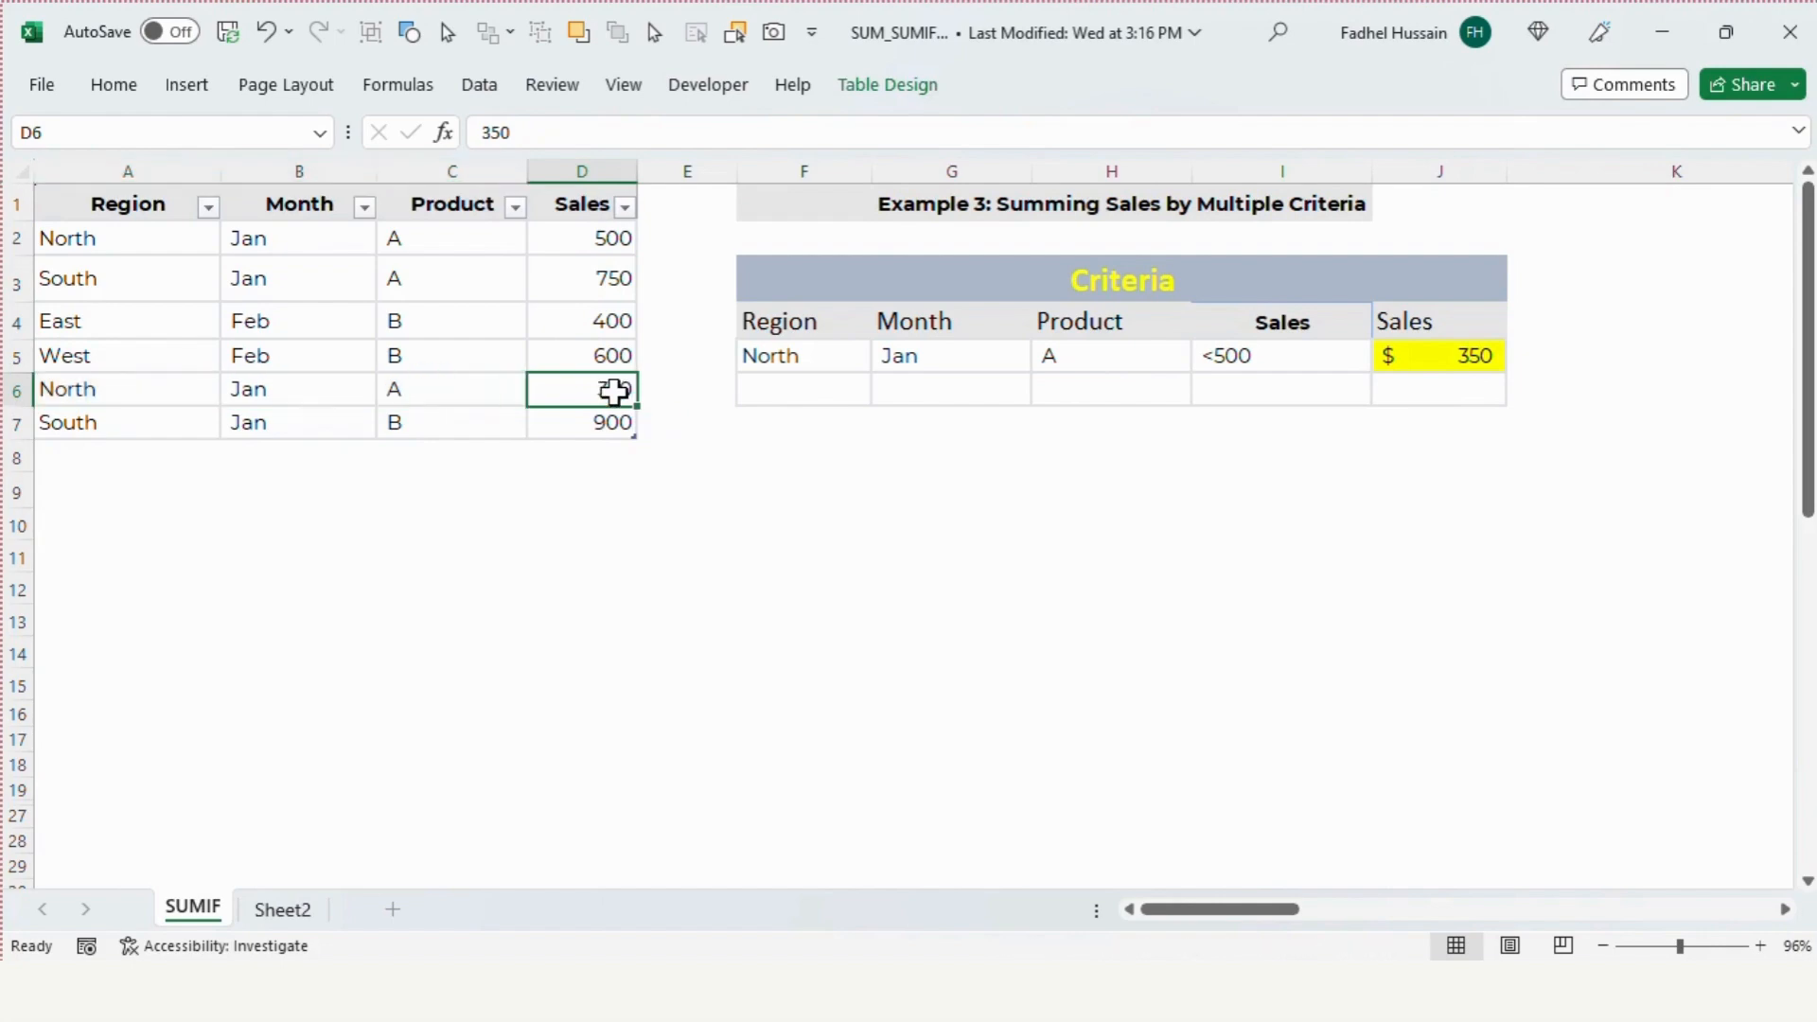
{"action": "left_click", "coordinate": [1401, 356]}
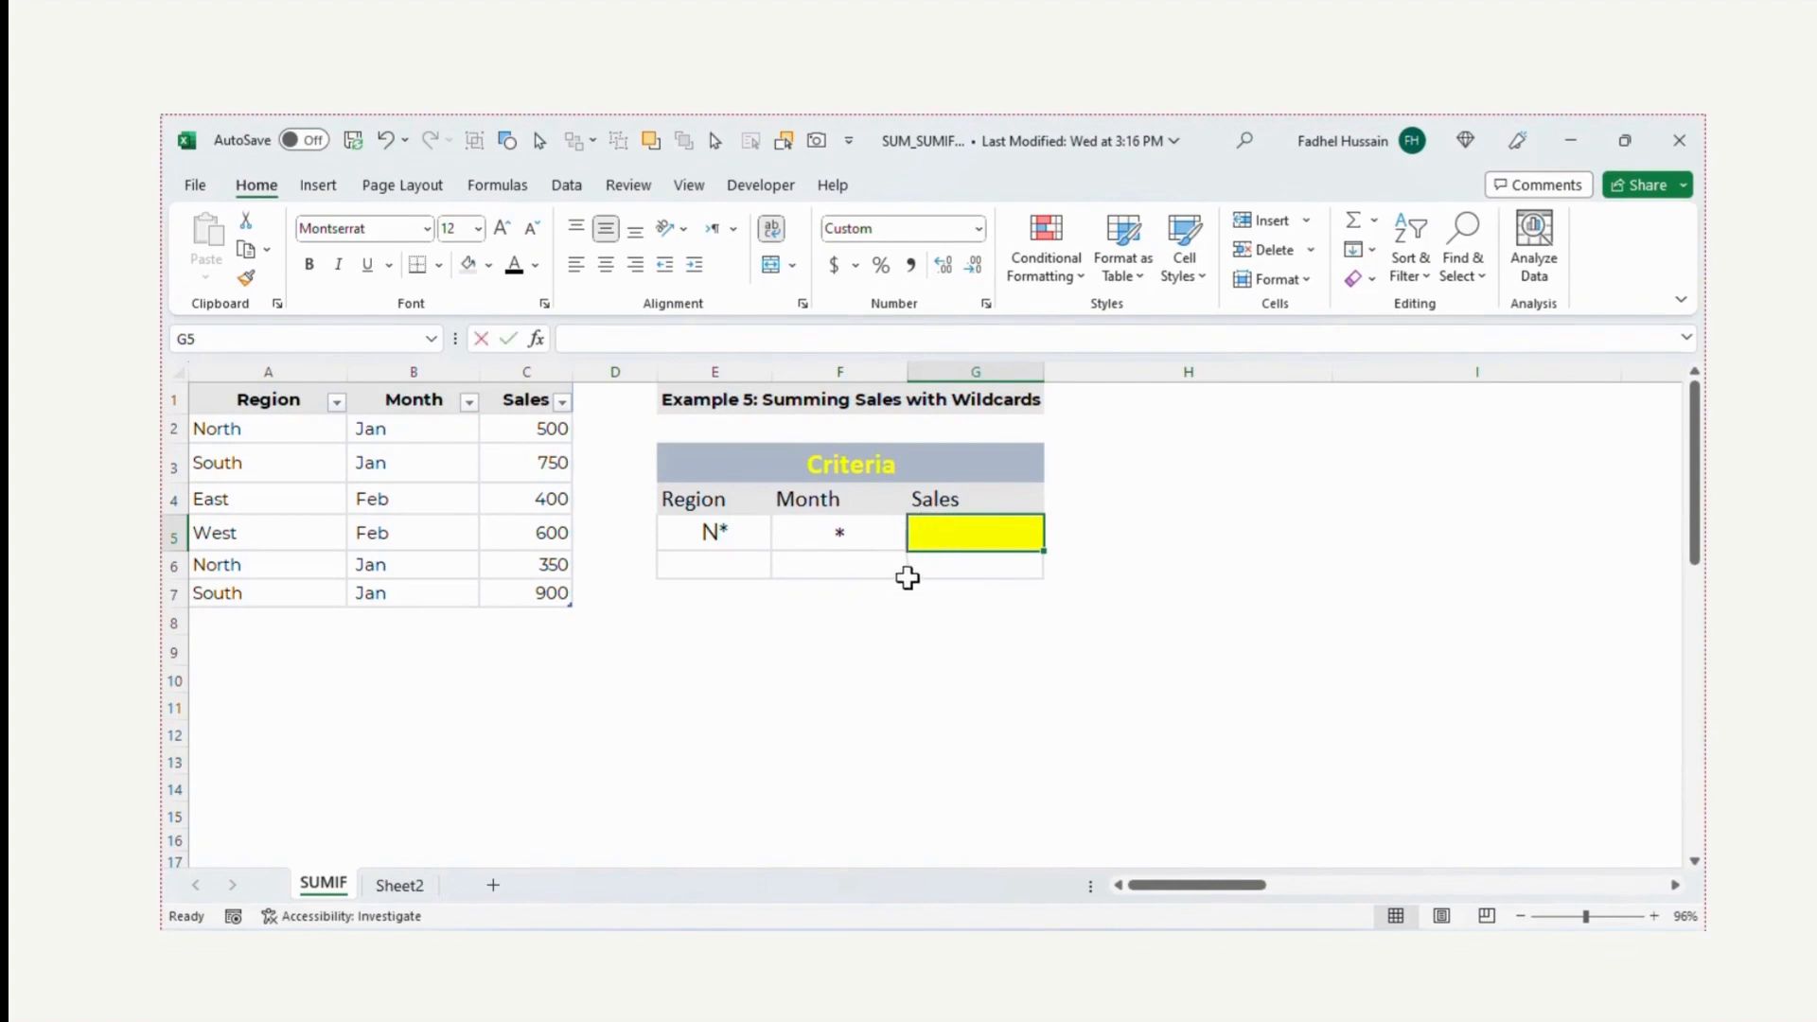
On the Example 5 wildcard sheet, start a SUMIFS function in G5 with the table's Sales column as the sum range.
{"action": "type", "text": "="}
{"action": "left_click", "coordinate": [288, 337]}
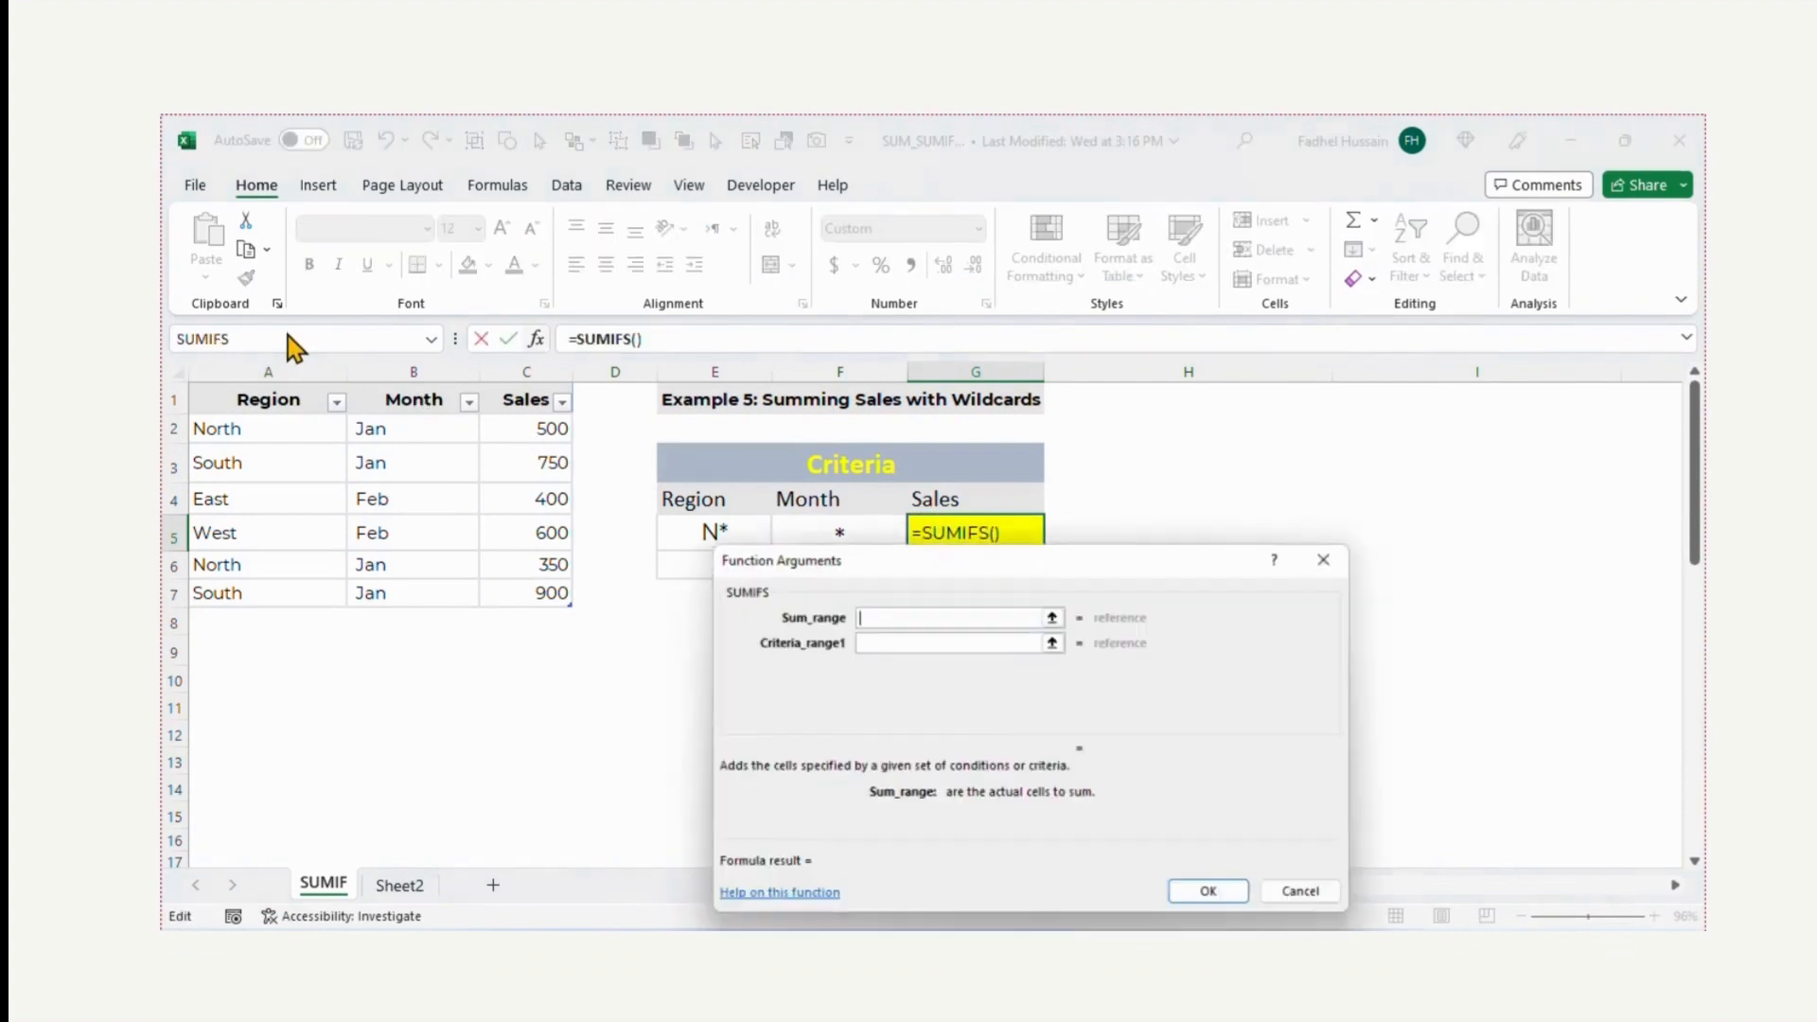
{"action": "left_click_drag", "start_coordinate": [877, 568], "coordinate": [794, 622]}
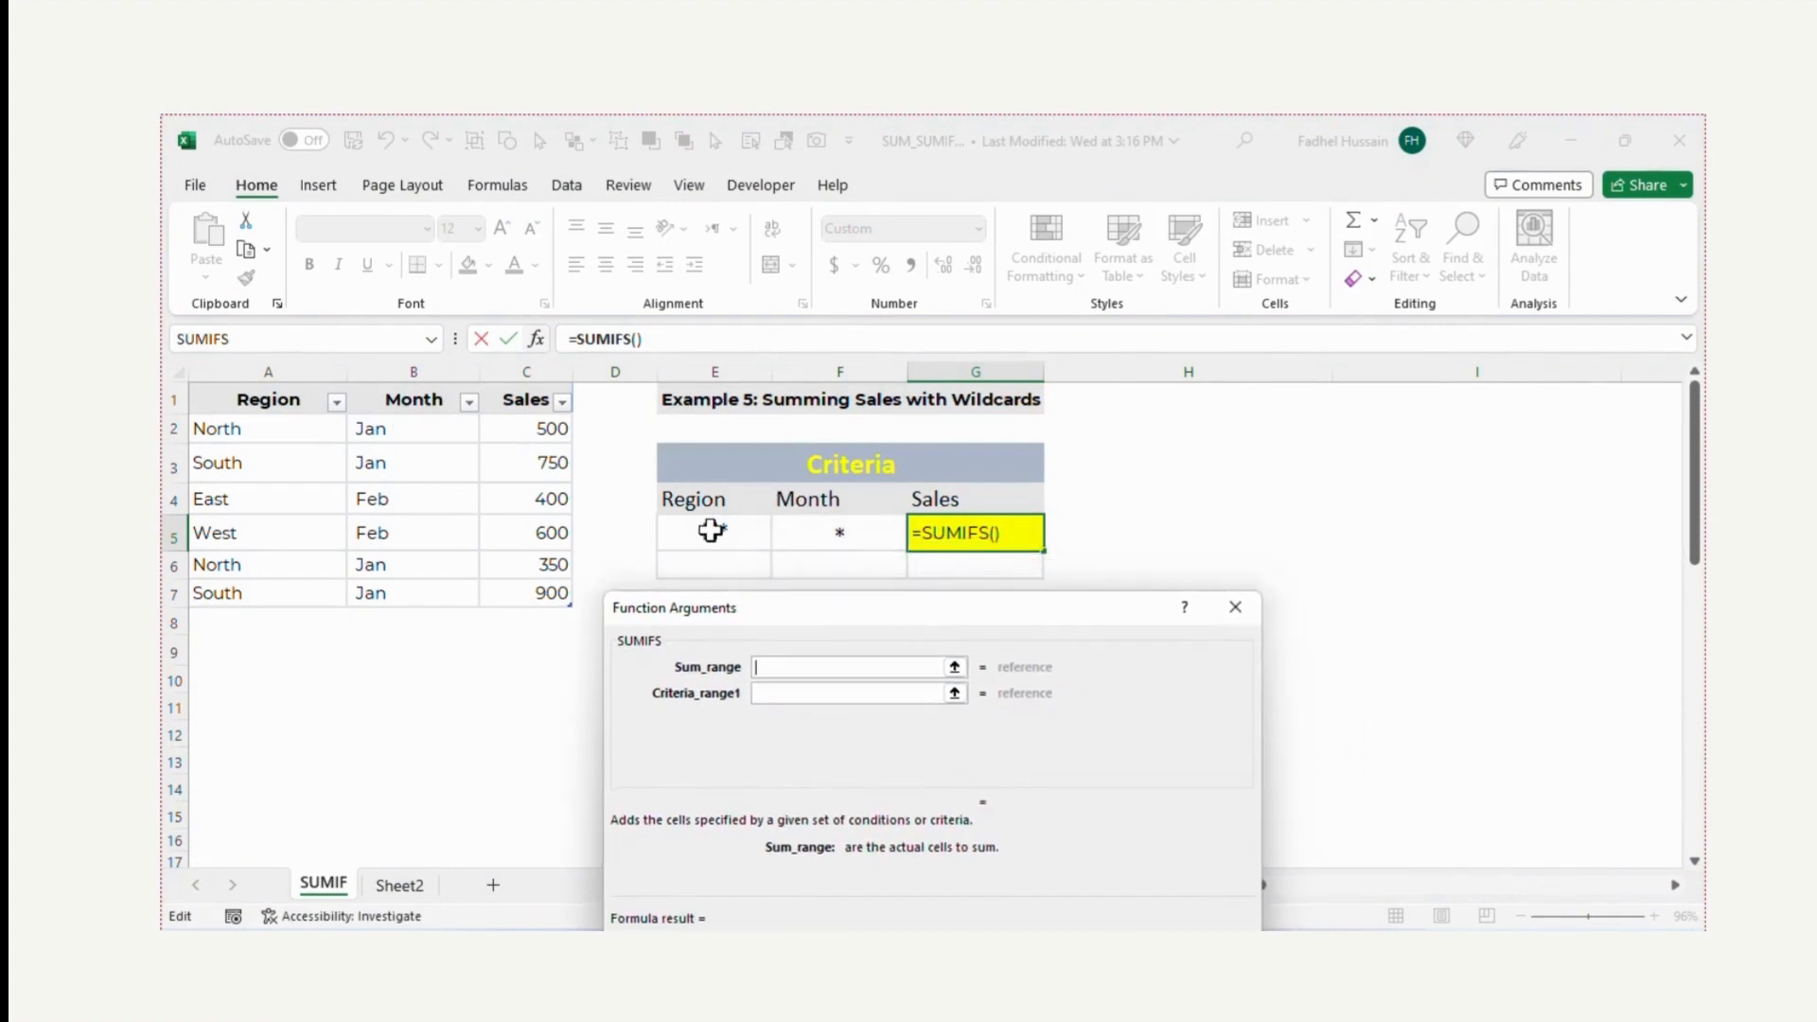
{"action": "left_click", "coordinate": [774, 669]}
{"action": "left_click_drag", "start_coordinate": [543, 428], "coordinate": [530, 583]}
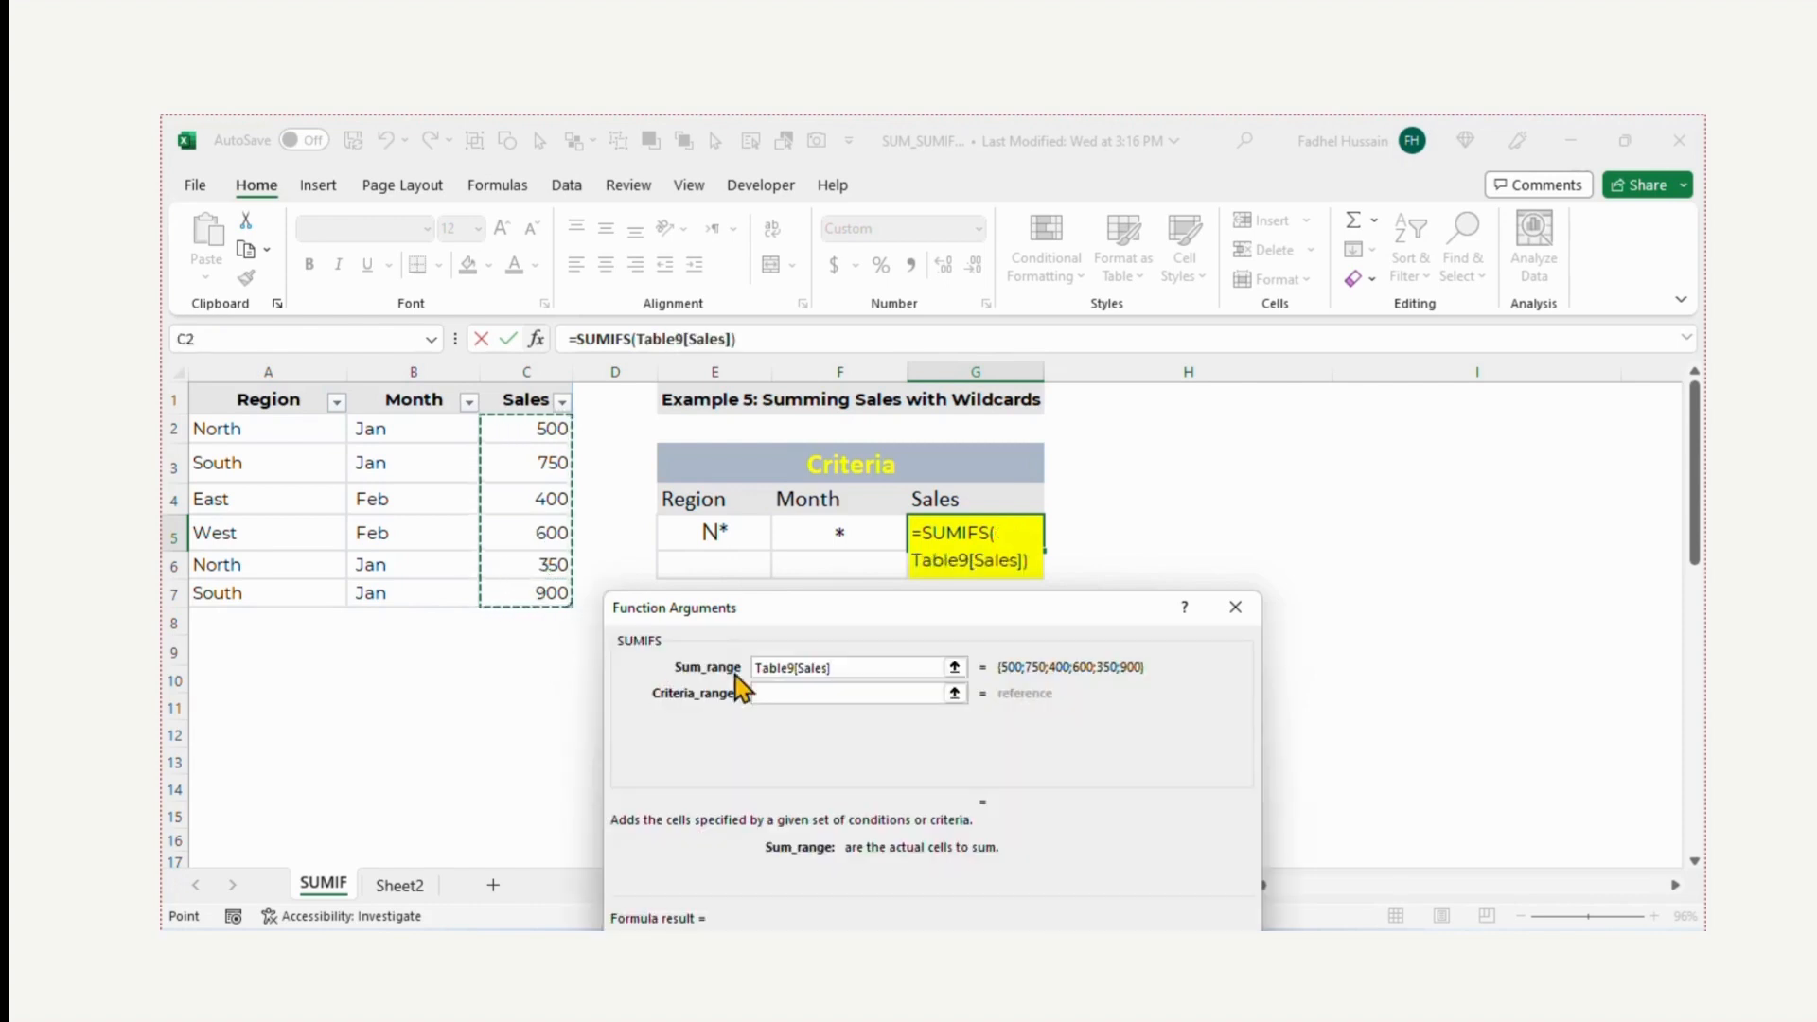
Set the G5 SUMIFS function's first criteria range to the Region column and its first criterion to E5.
{"action": "left_click", "coordinate": [783, 701]}
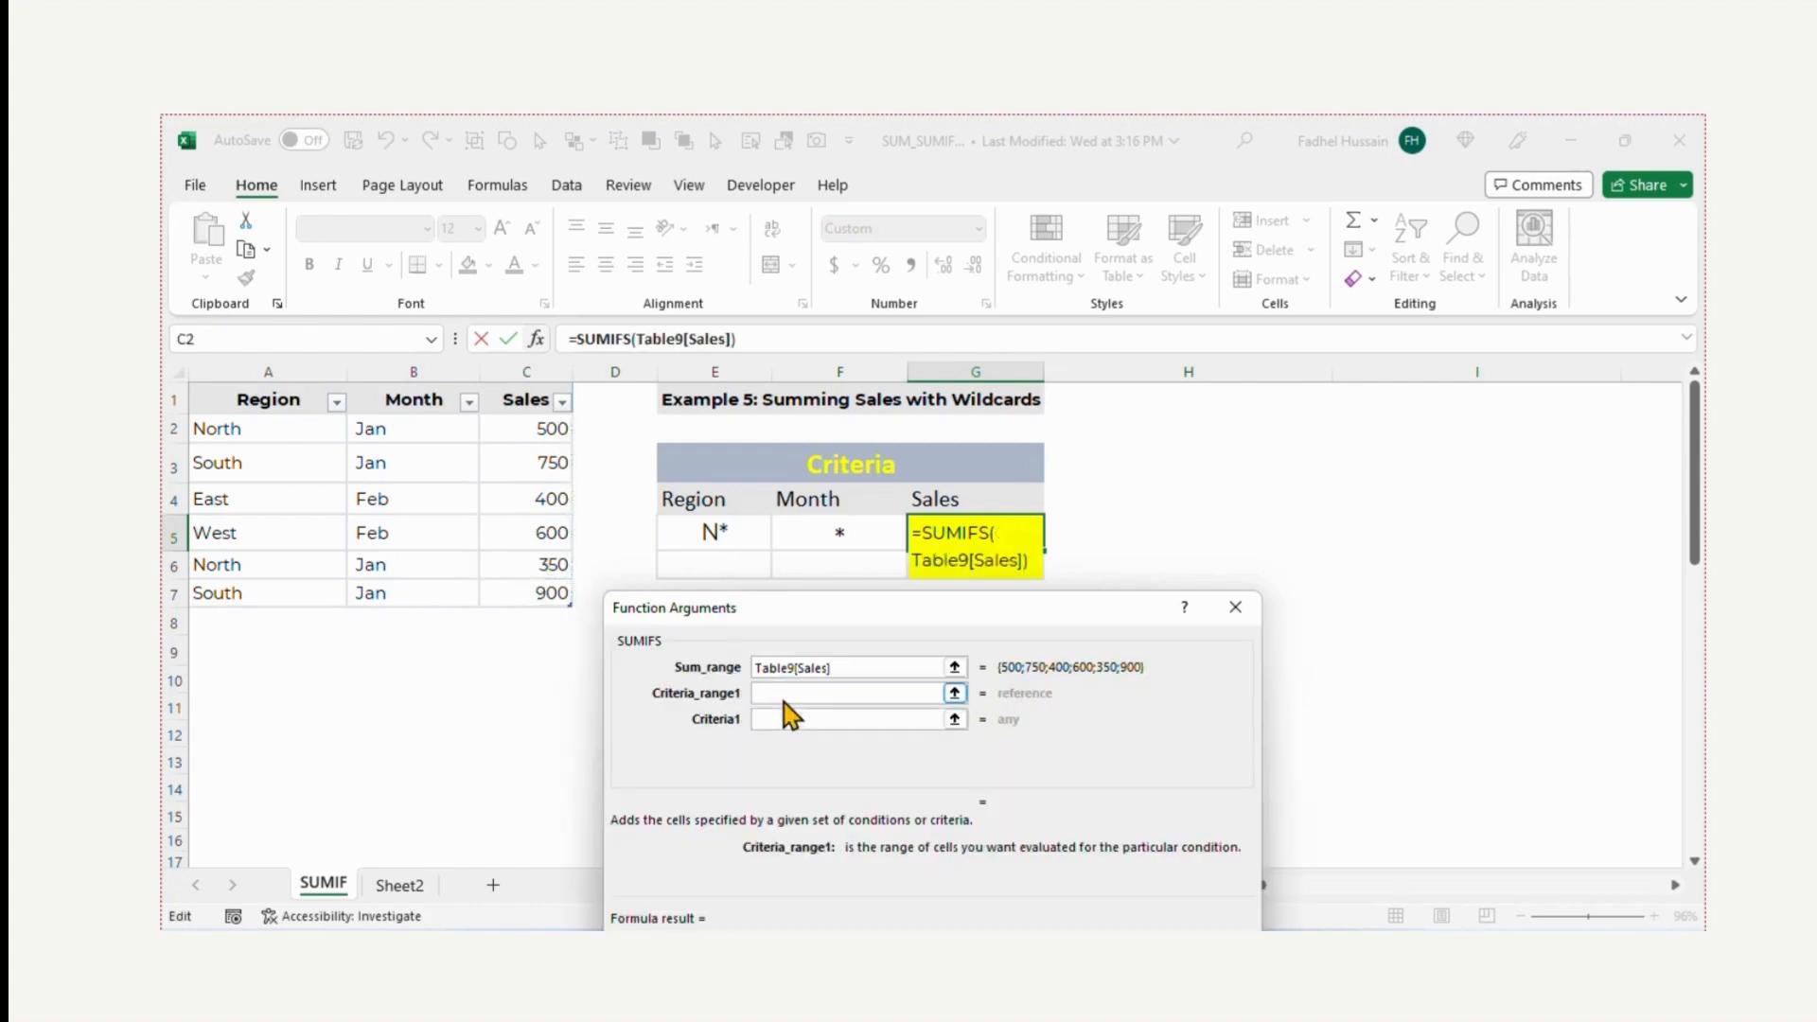
{"action": "left_click", "coordinate": [293, 425]}
{"action": "left_click_drag", "start_coordinate": [293, 425], "coordinate": [296, 588]}
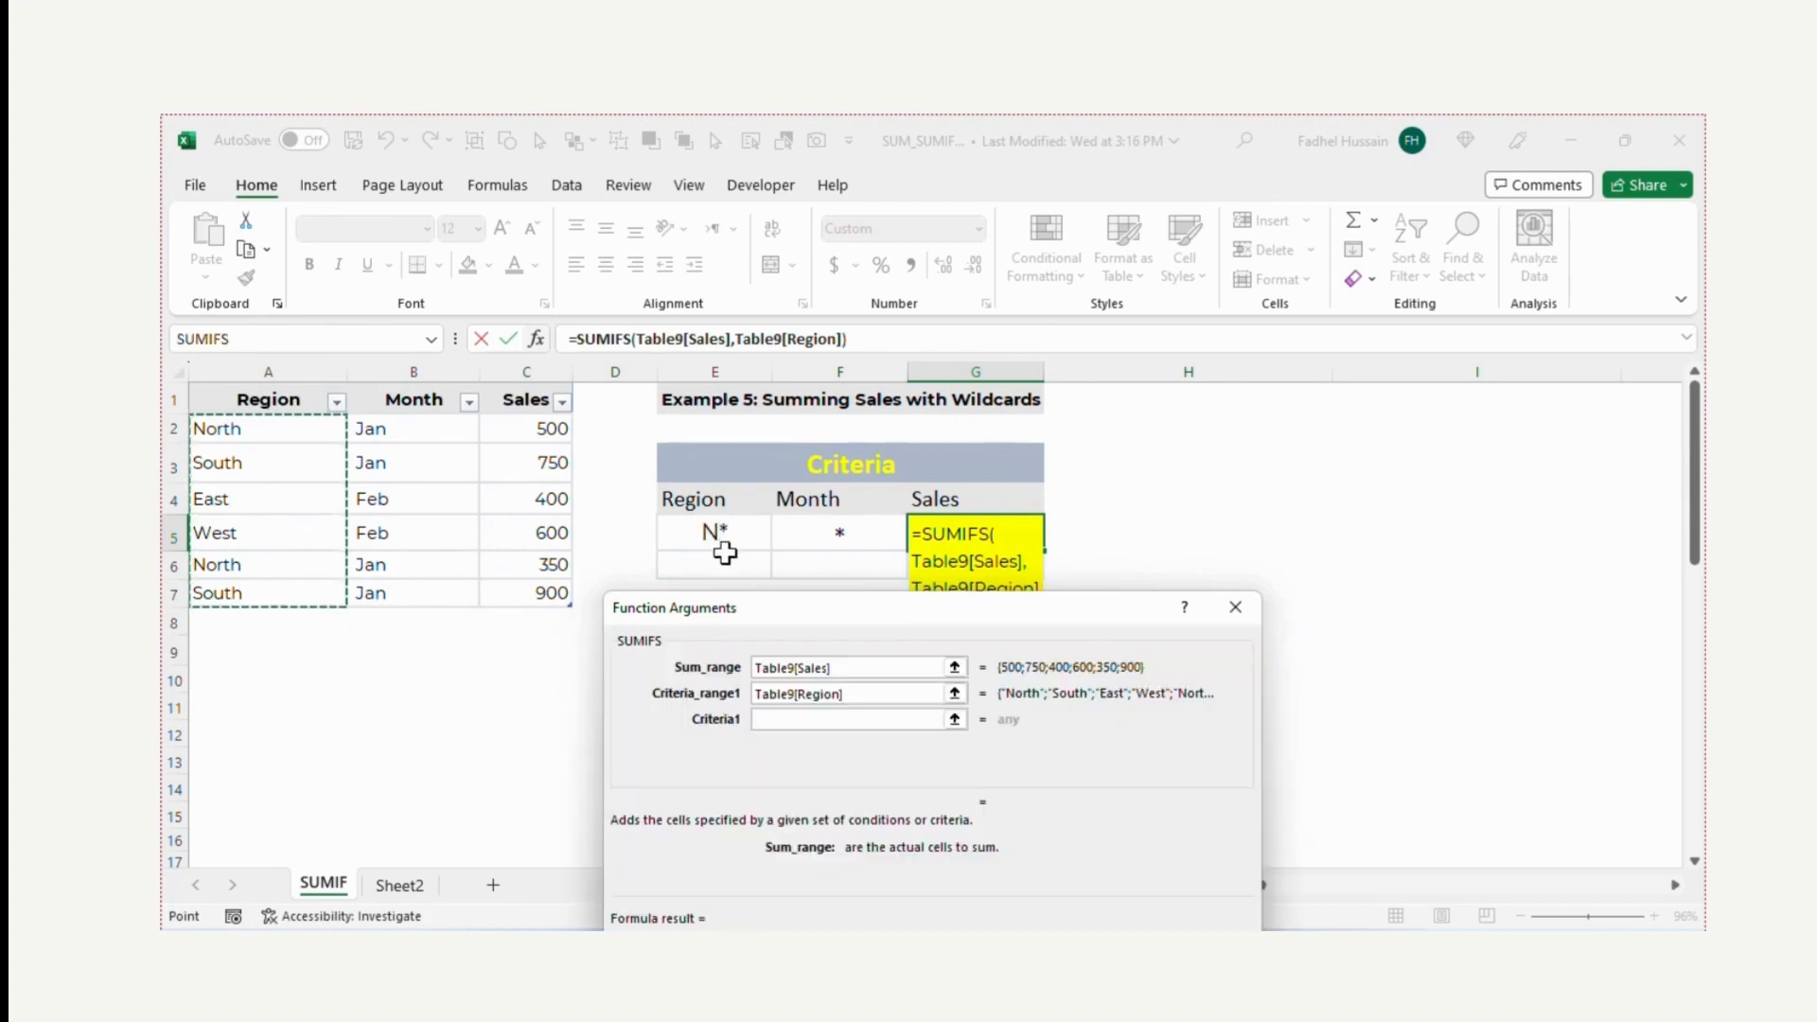
{"action": "left_click", "coordinate": [775, 720]}
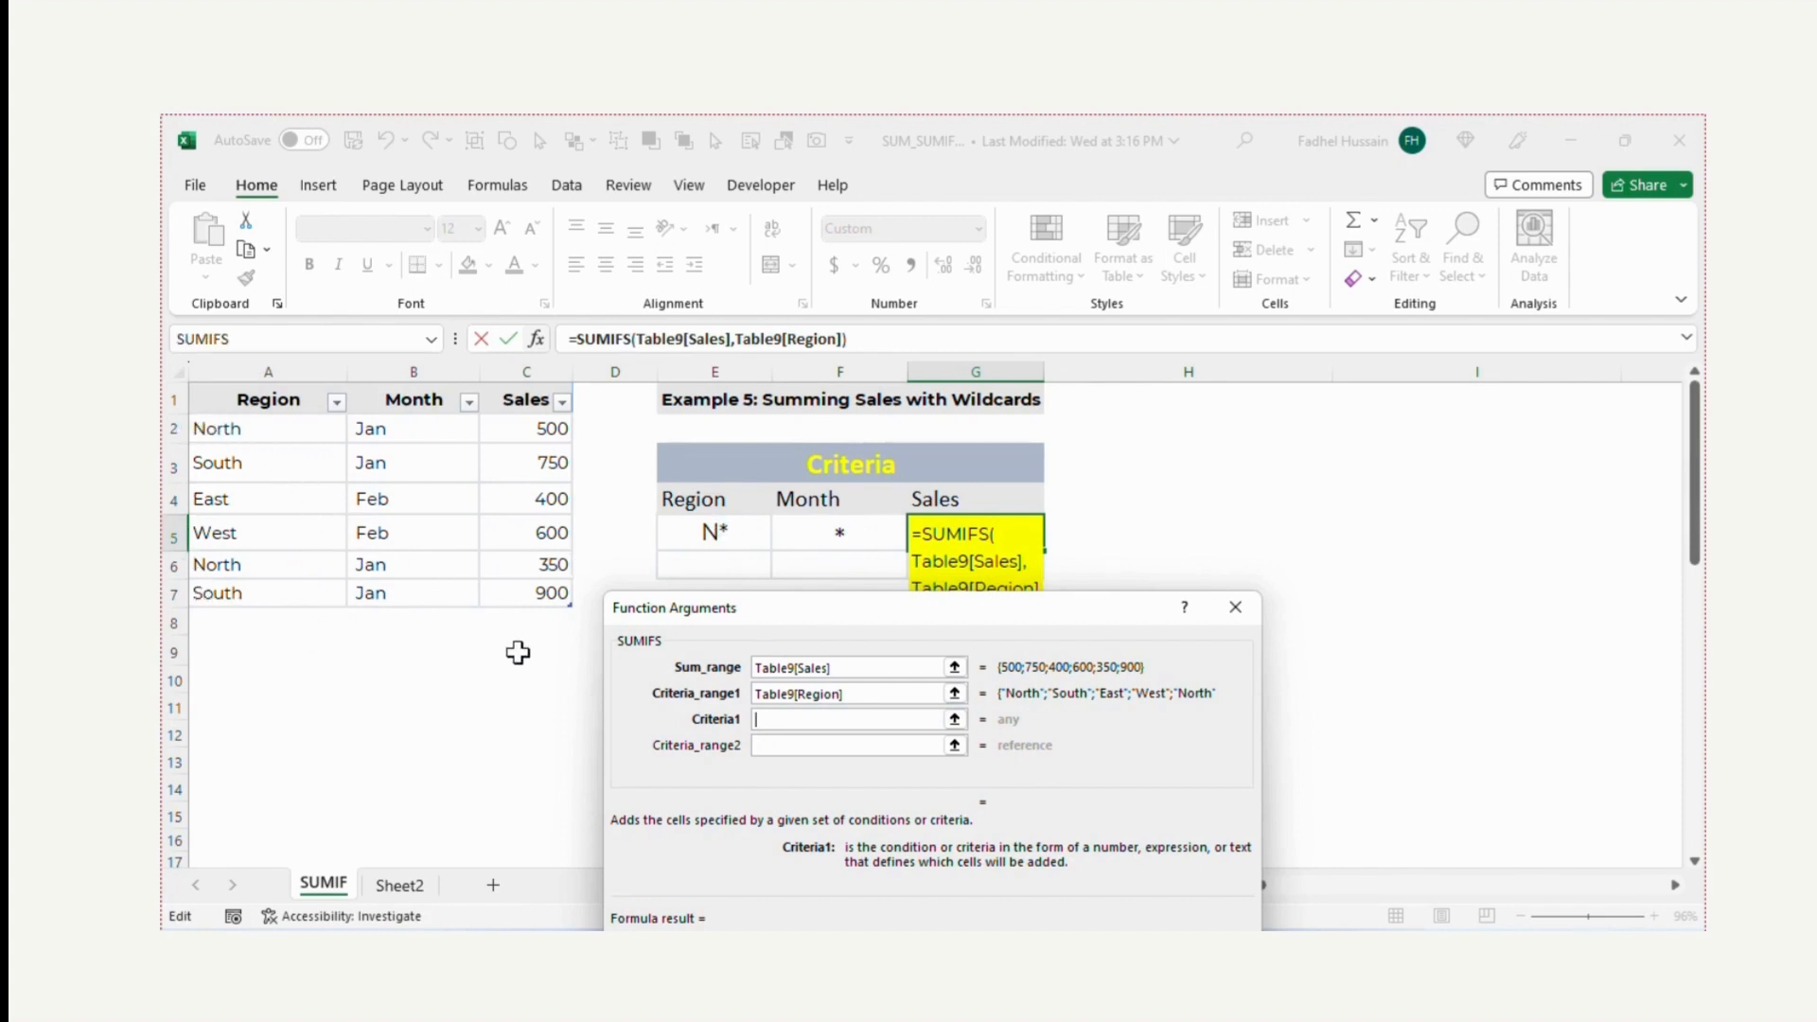
{"action": "left_click", "coordinate": [722, 529]}
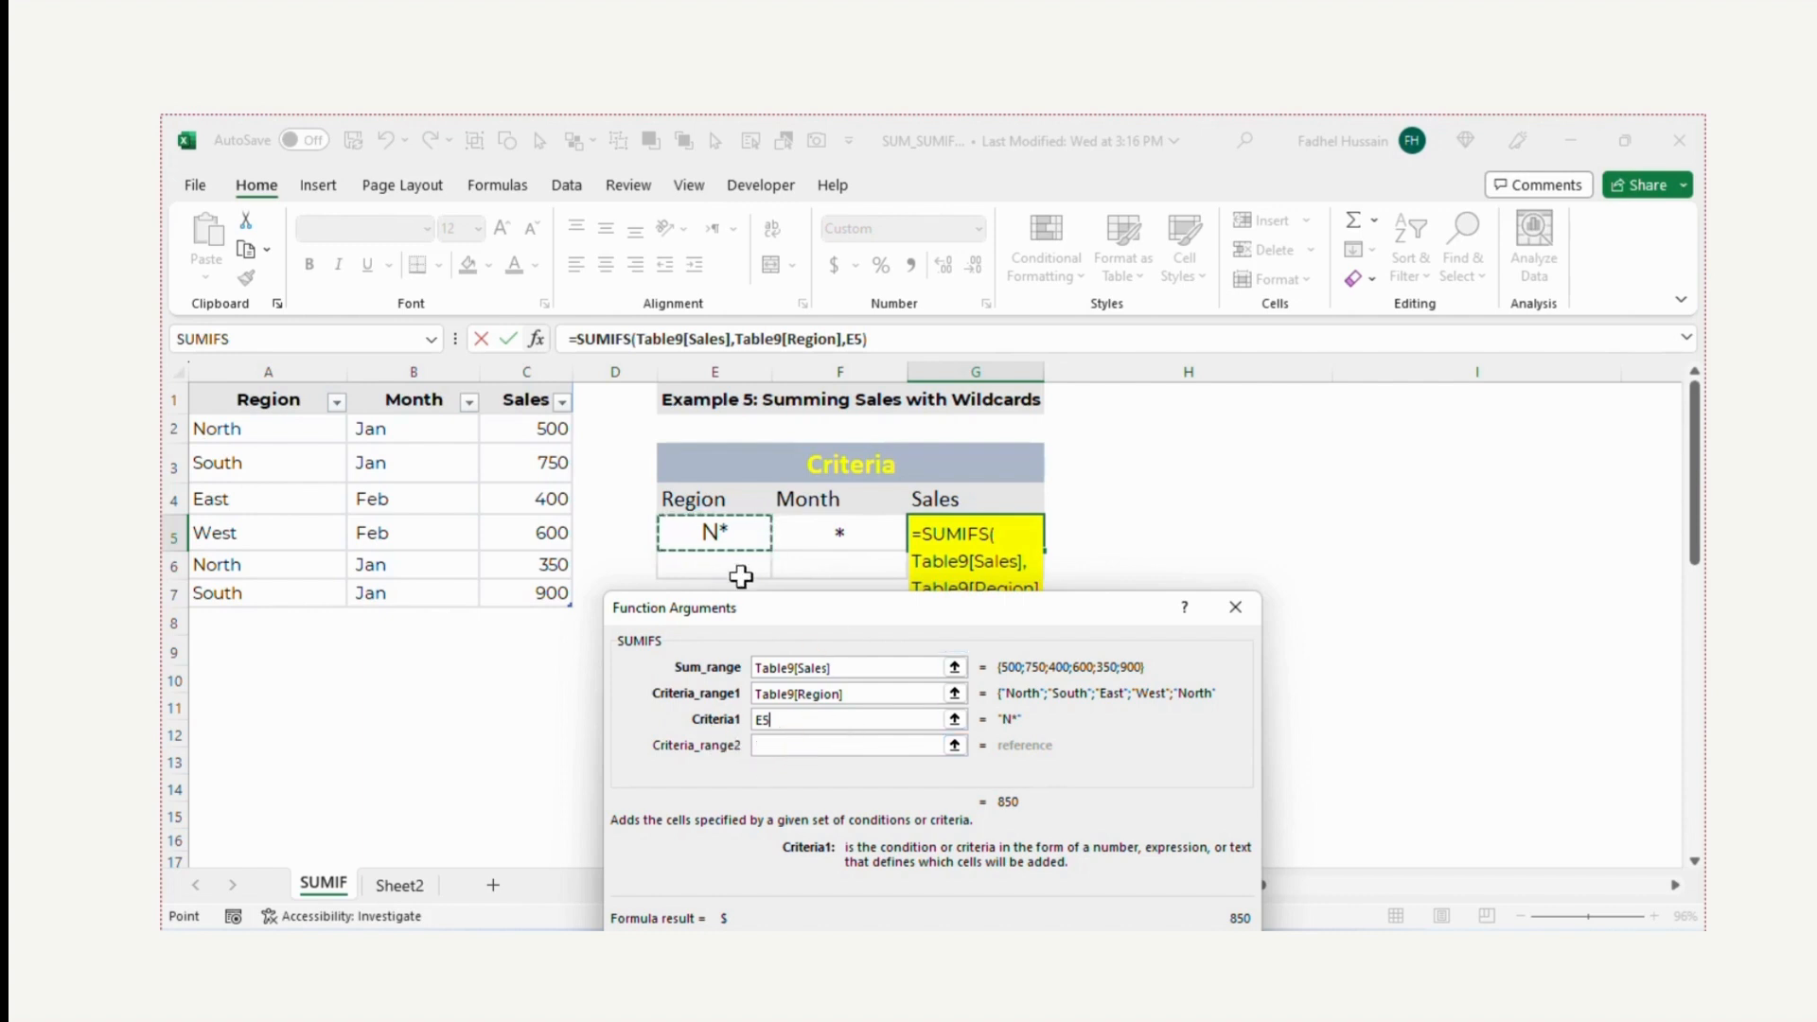
Add the Month column with criterion F5 as the second condition and complete the SUMIFS function in G5.
{"action": "left_click", "coordinate": [785, 744]}
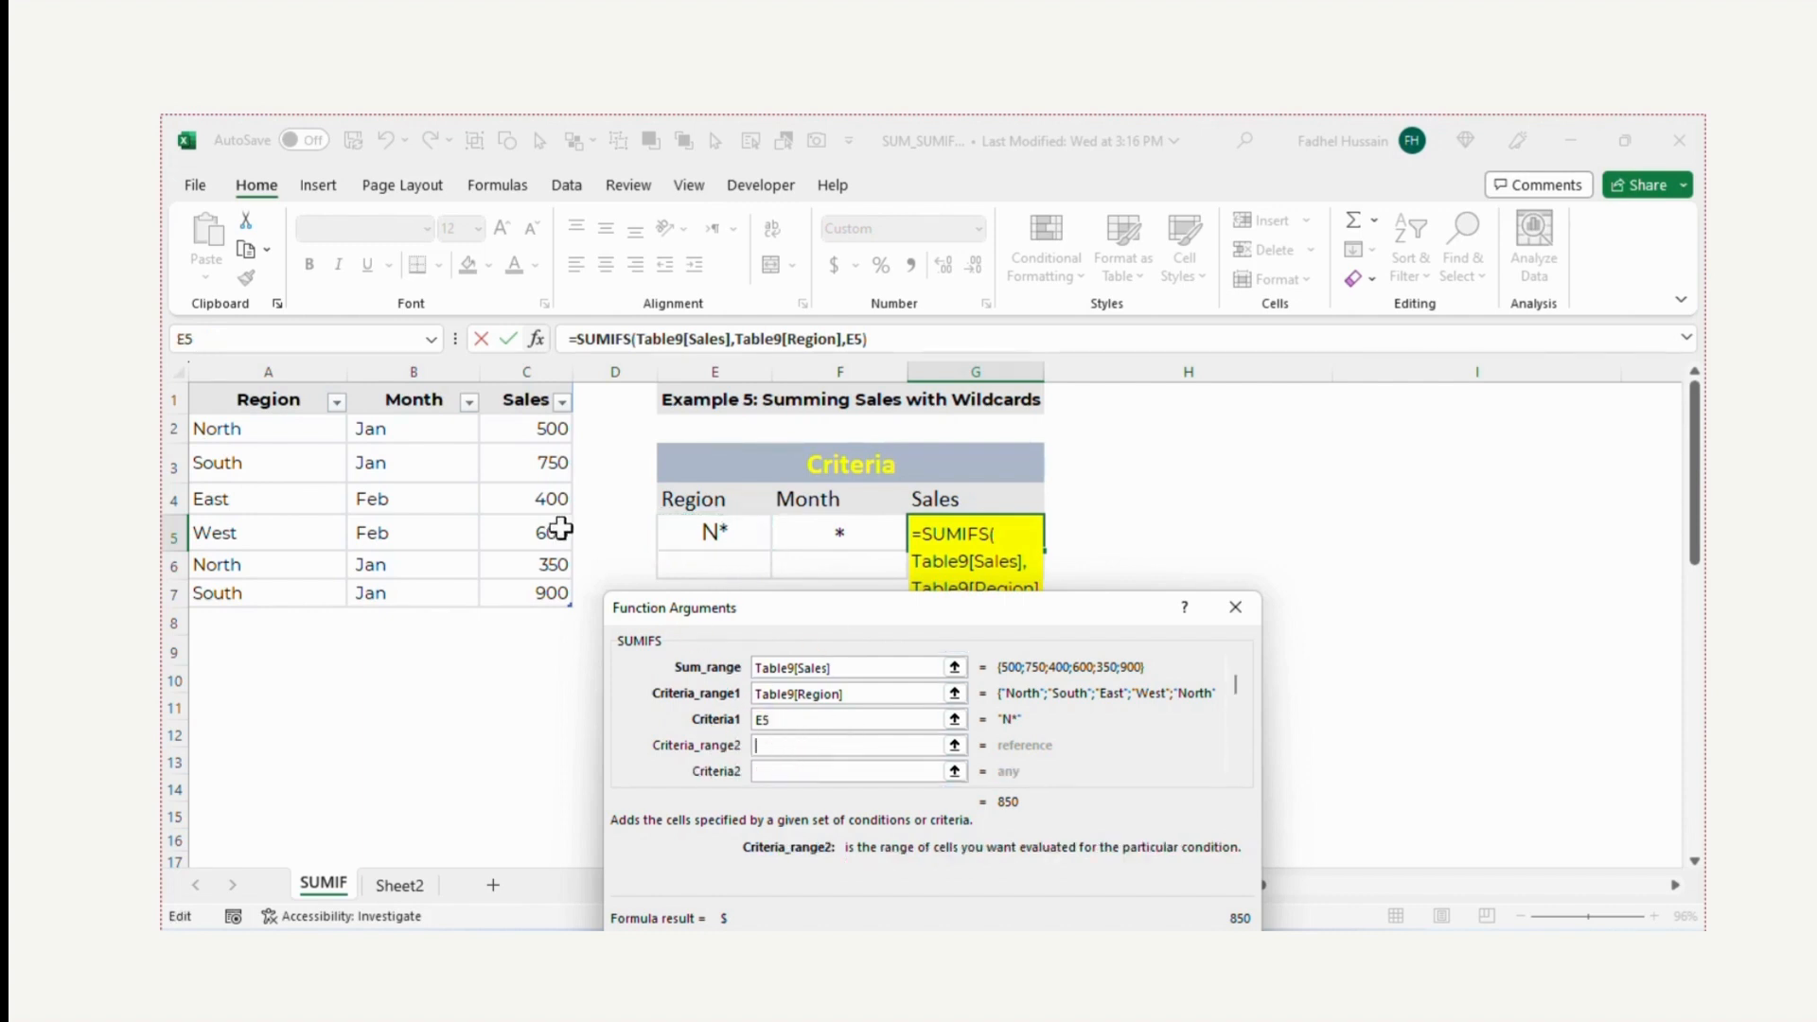
{"action": "left_click_drag", "start_coordinate": [444, 433], "coordinate": [431, 595]}
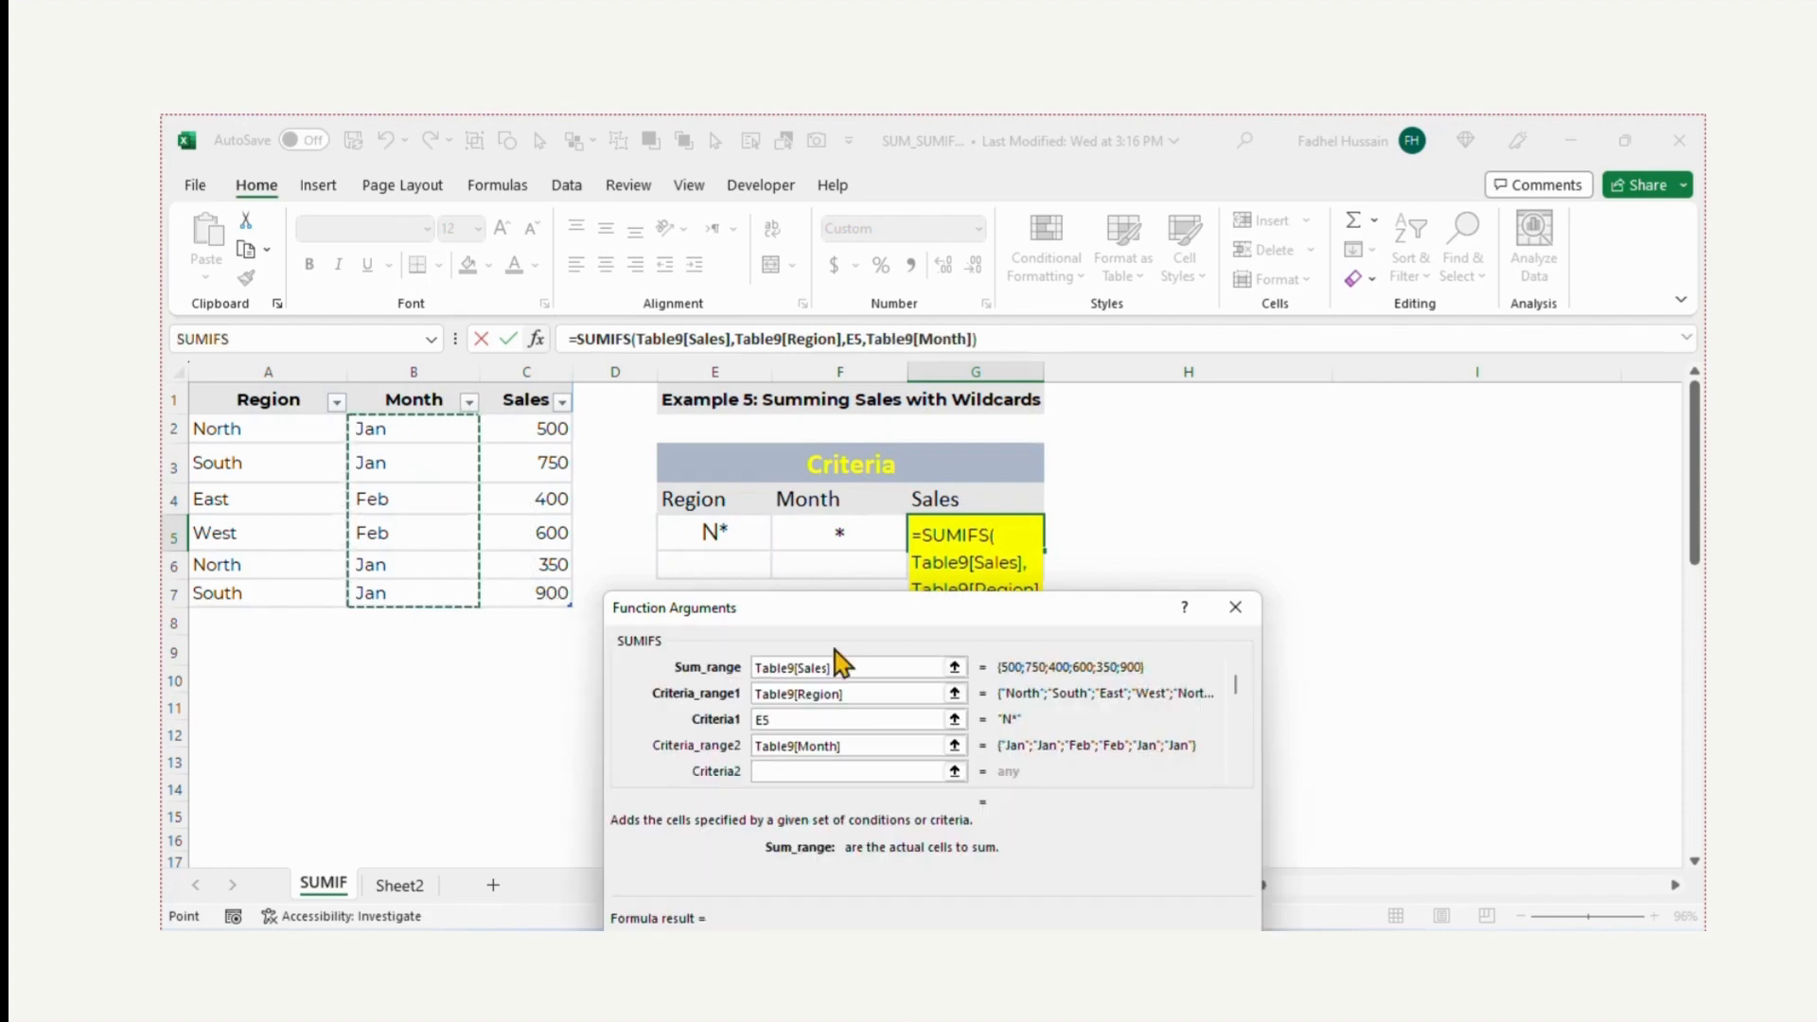
{"action": "left_click", "coordinate": [816, 772]}
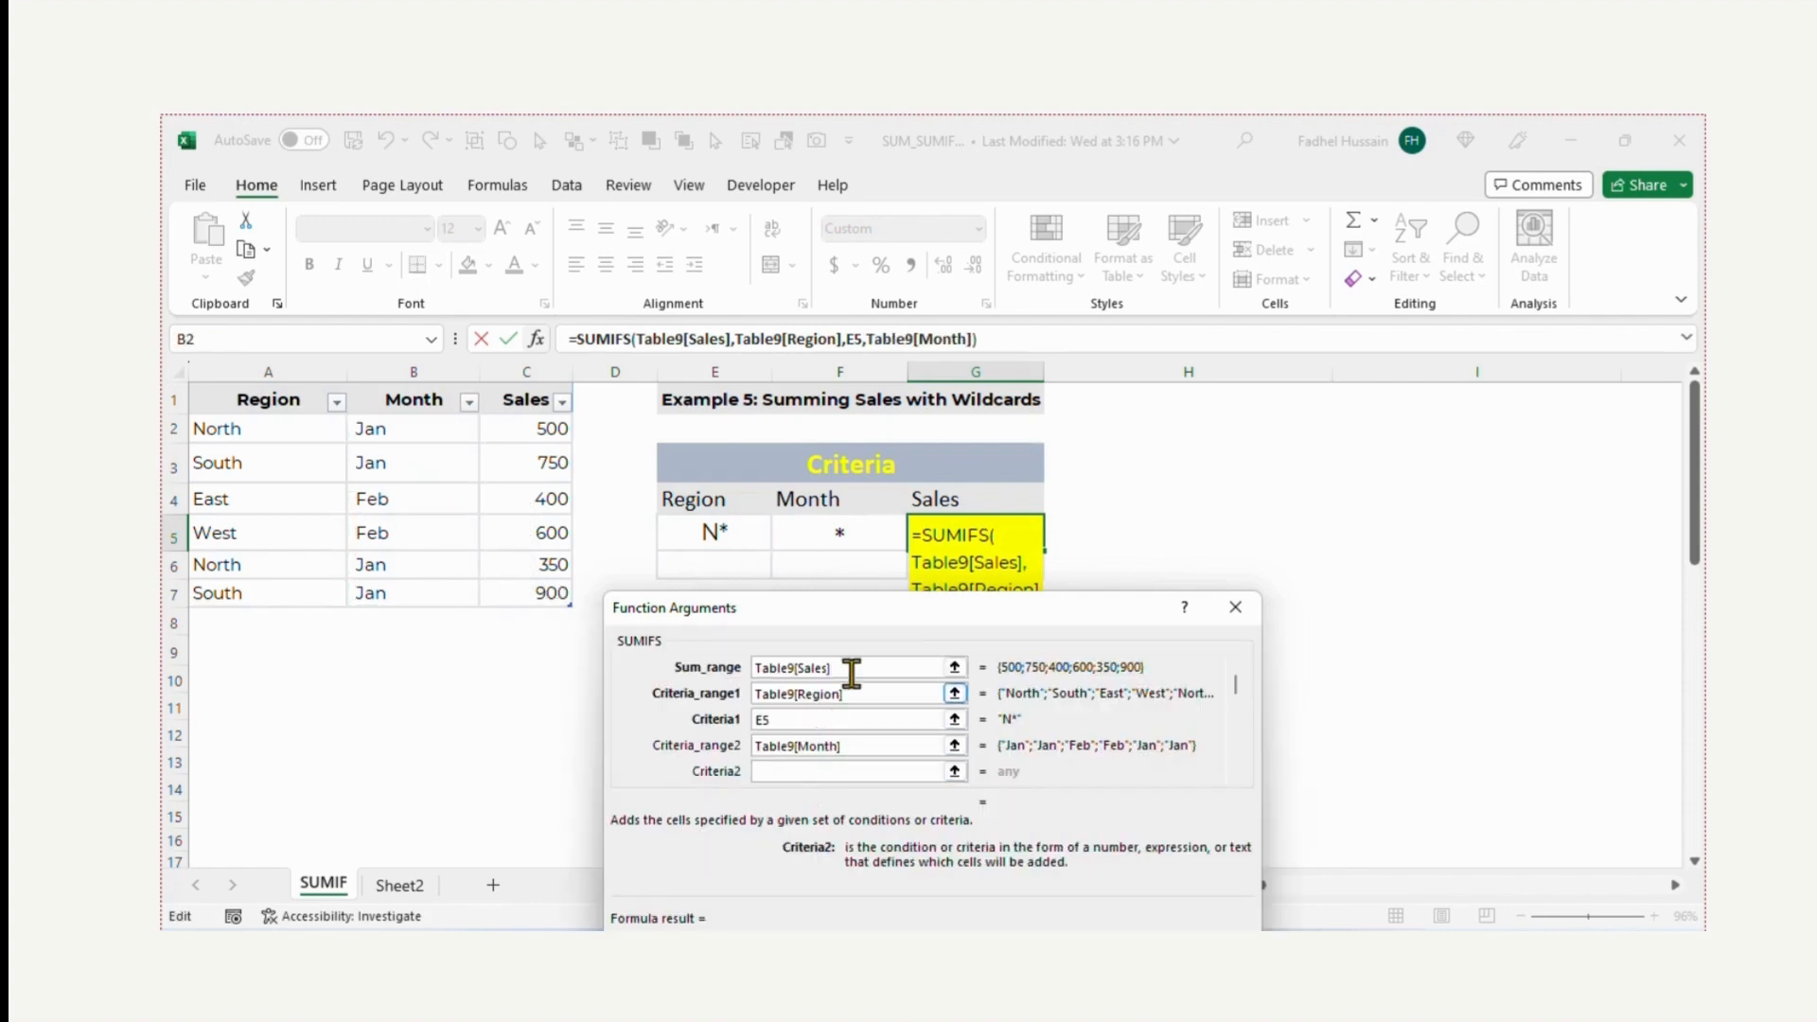
{"action": "left_click", "coordinate": [829, 533]}
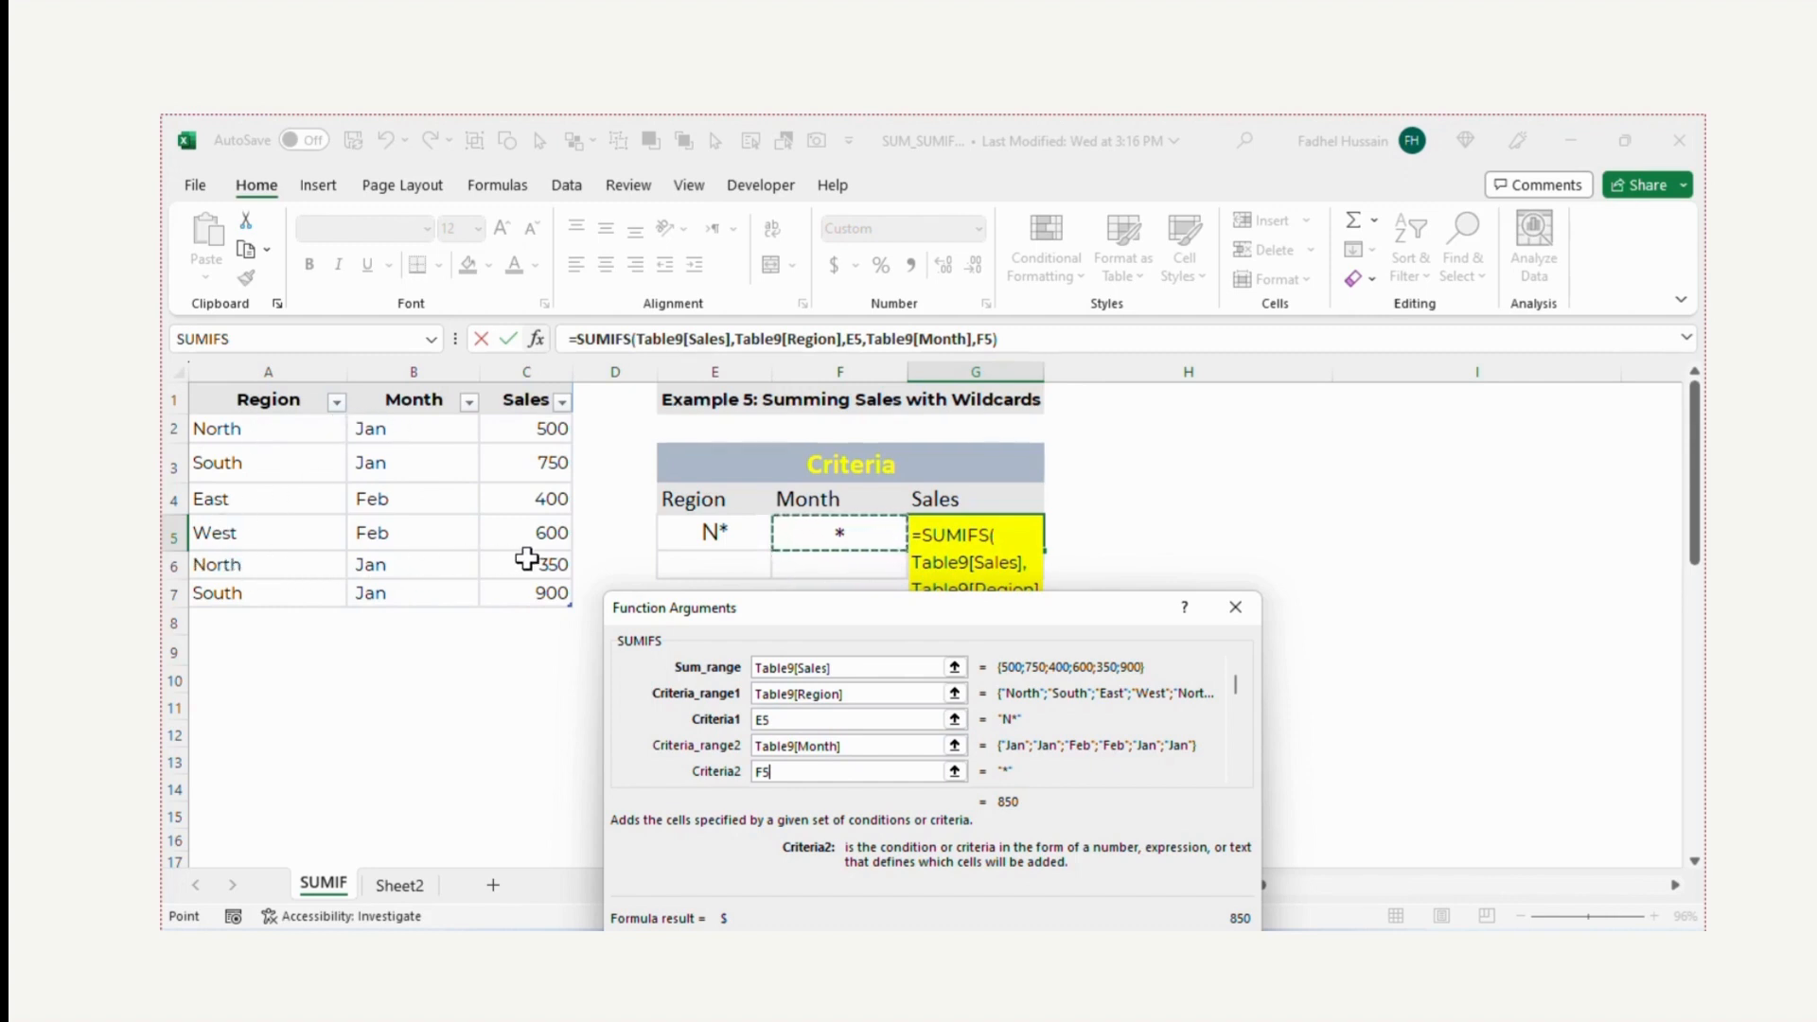
{"action": "key", "text": "Return"}
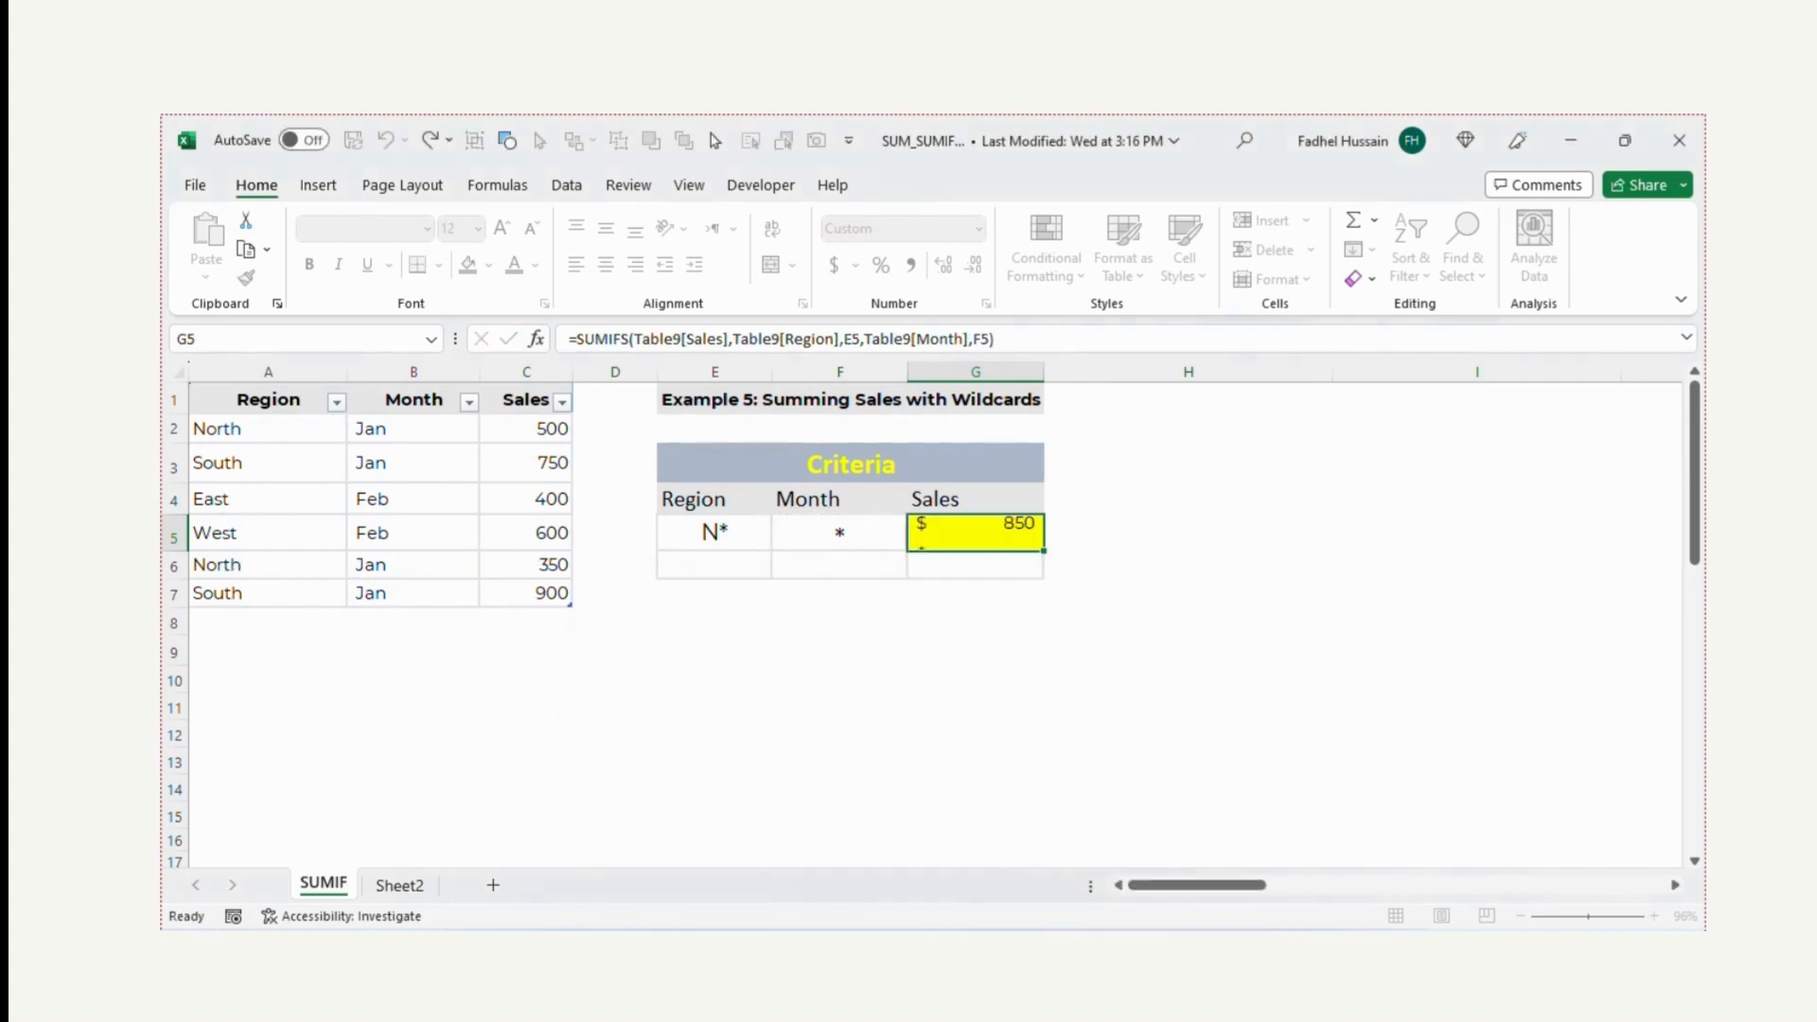